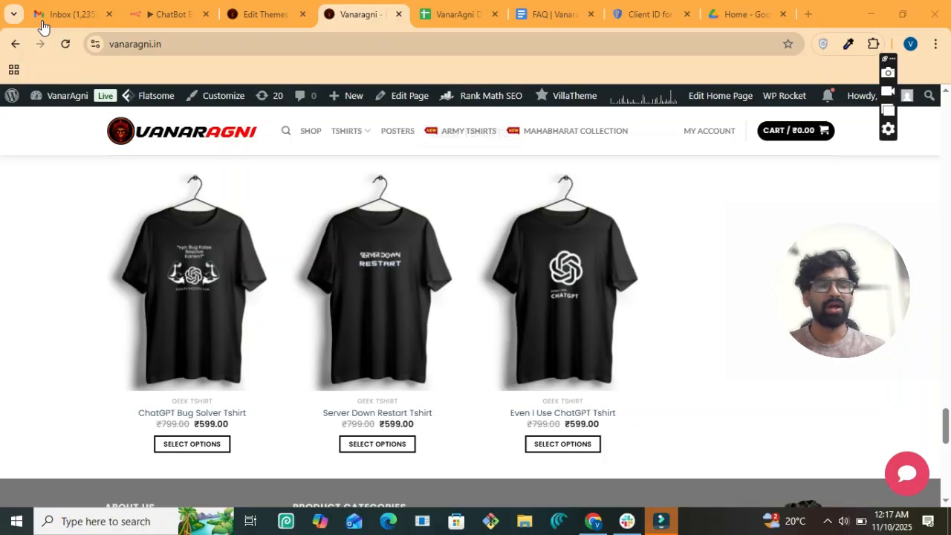
- Open the store's chat widget and ask 'hi i want to know about the delivery timeline'
left_click_drag(833, 294, 55, 359)
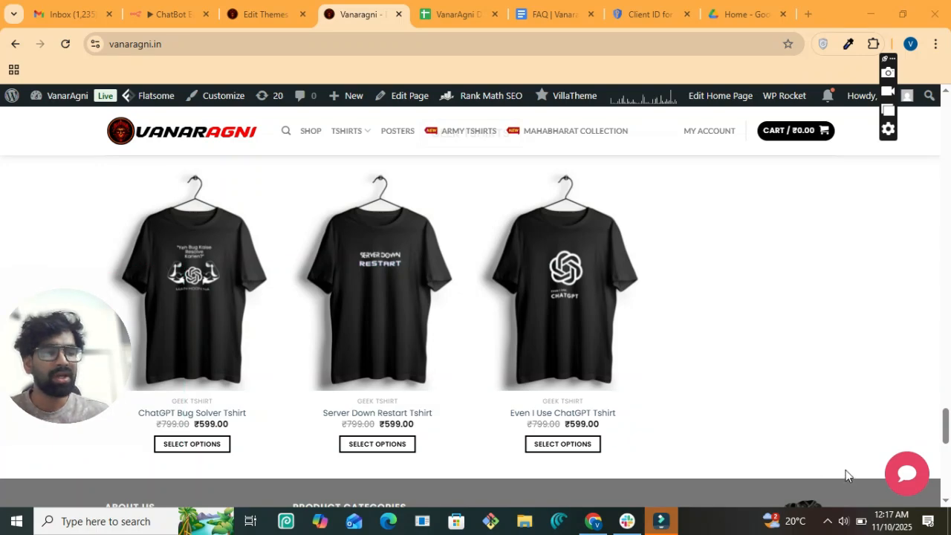
left_click(912, 486)
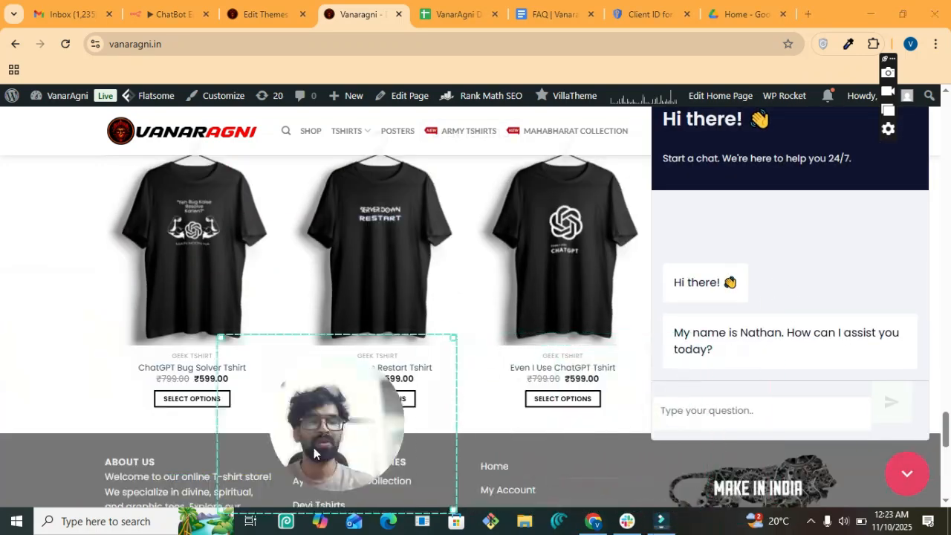
left_click_drag(313, 447, 121, 425)
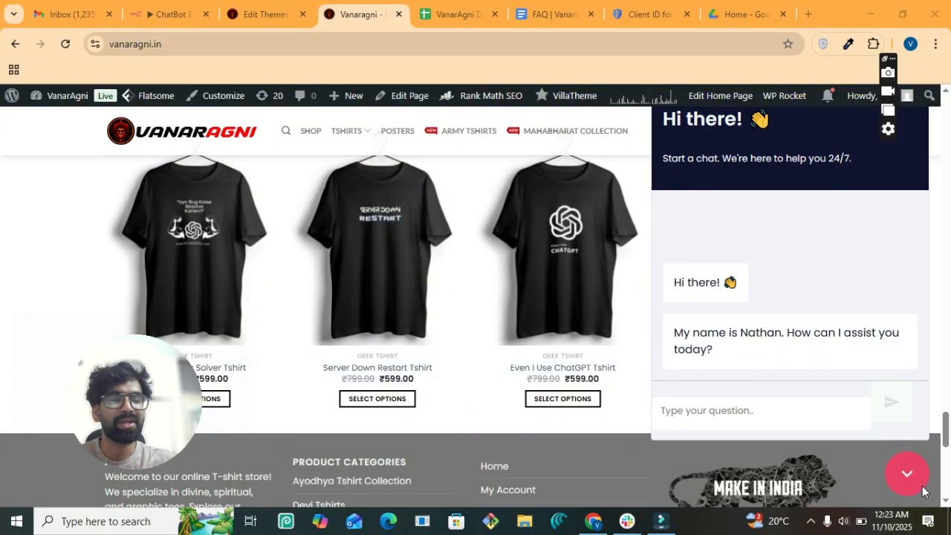
left_click(777, 418)
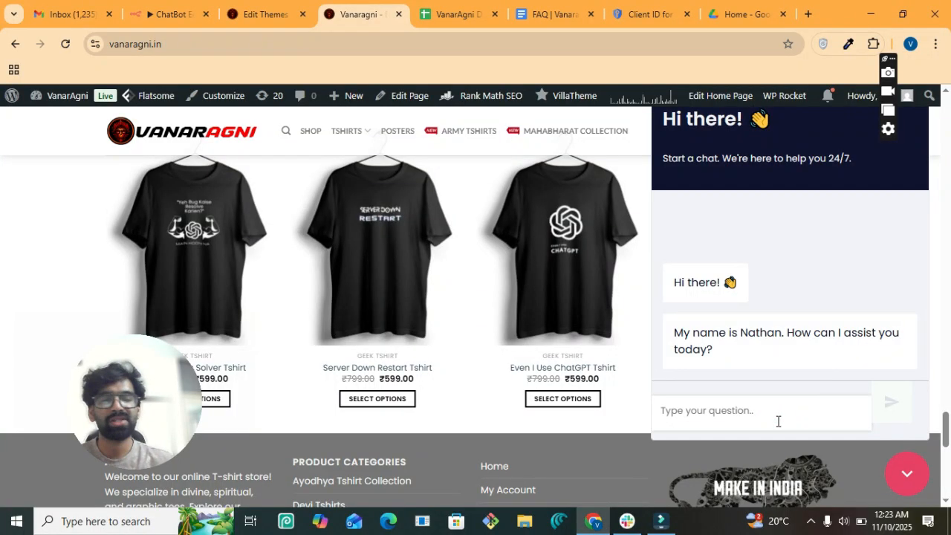
type("hi")
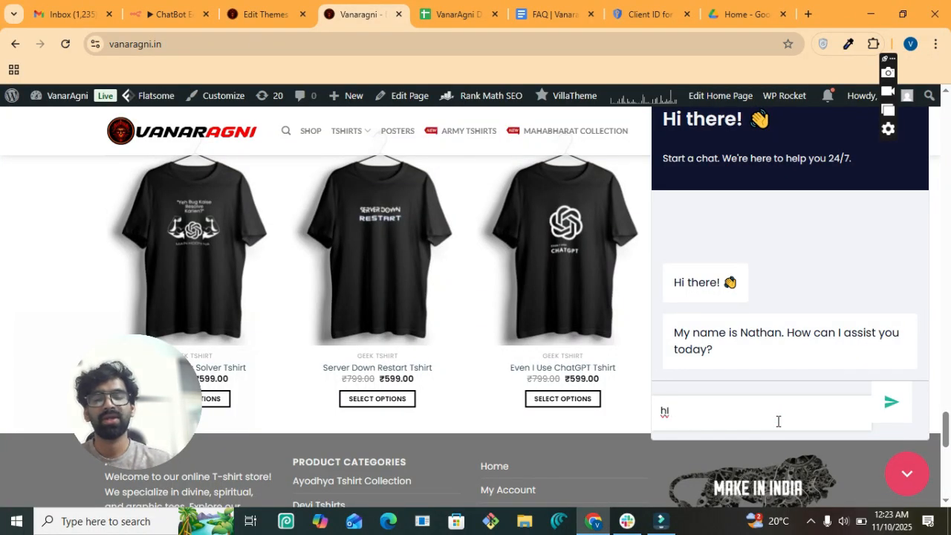
type(" i wnat")
key("BackSpace")
key("BackSpace")
key("BackSpace")
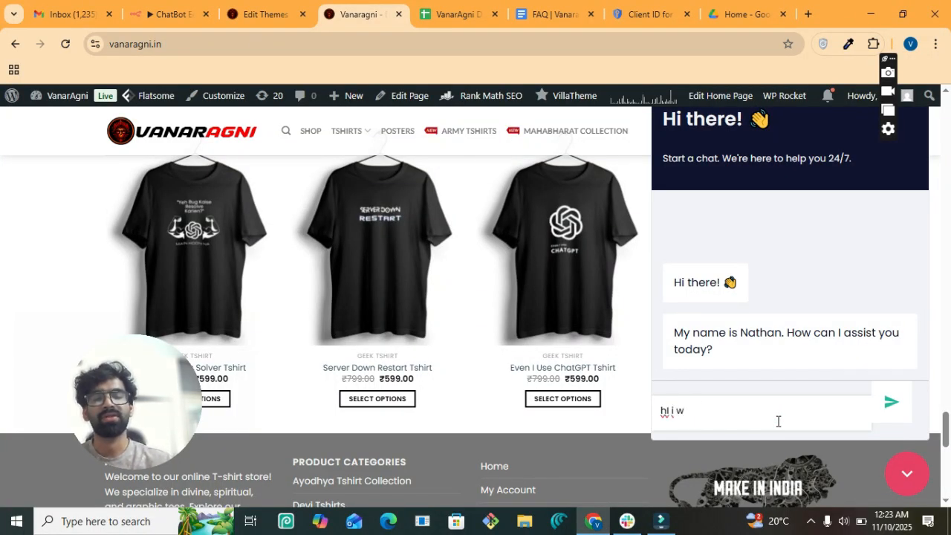
type("ant to know ")
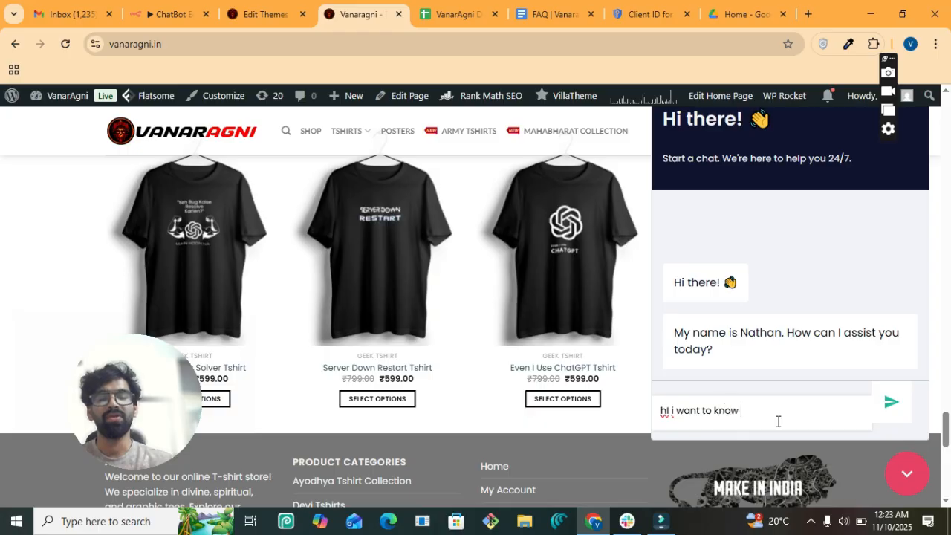
type("about the d")
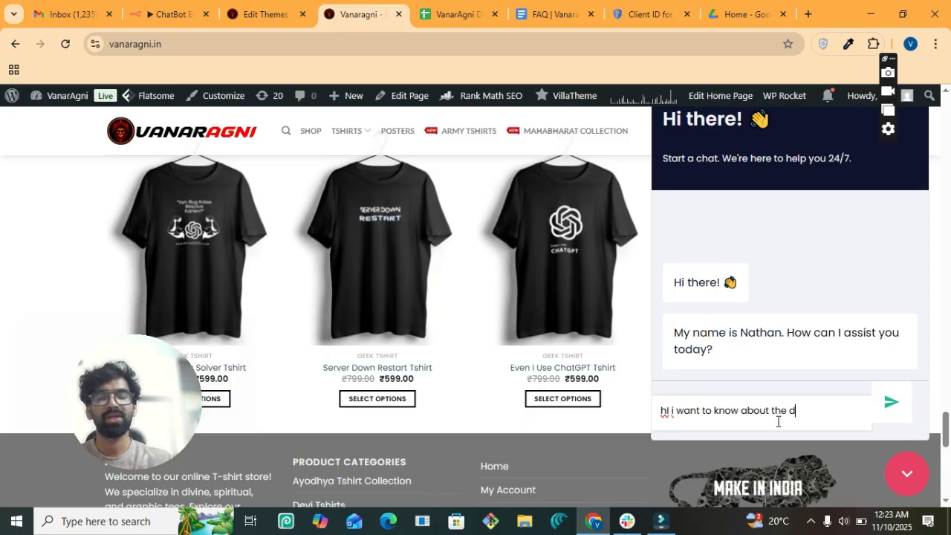
type("elivery timeline")
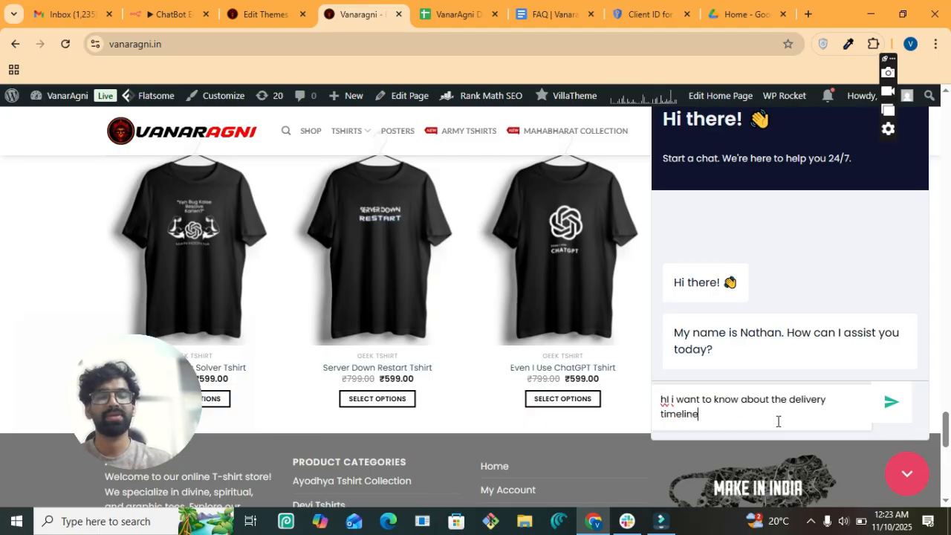
key("Return")
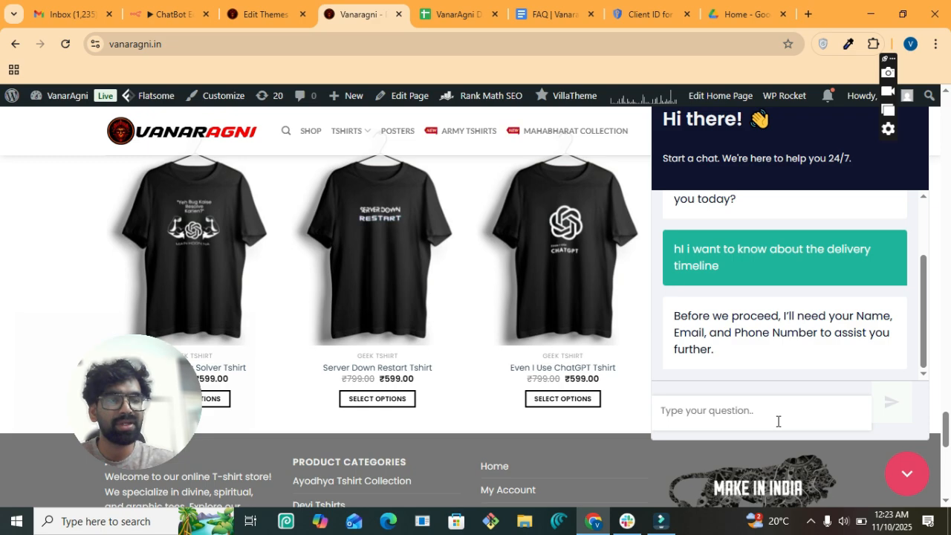
- Send the chatbot the customer's name, e-mail address and phone number
type("H")
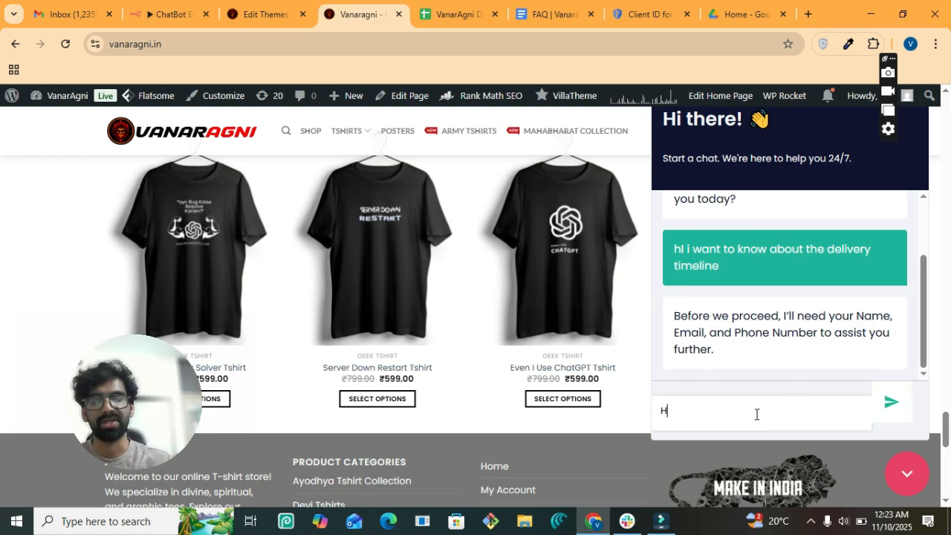
type("arsh")
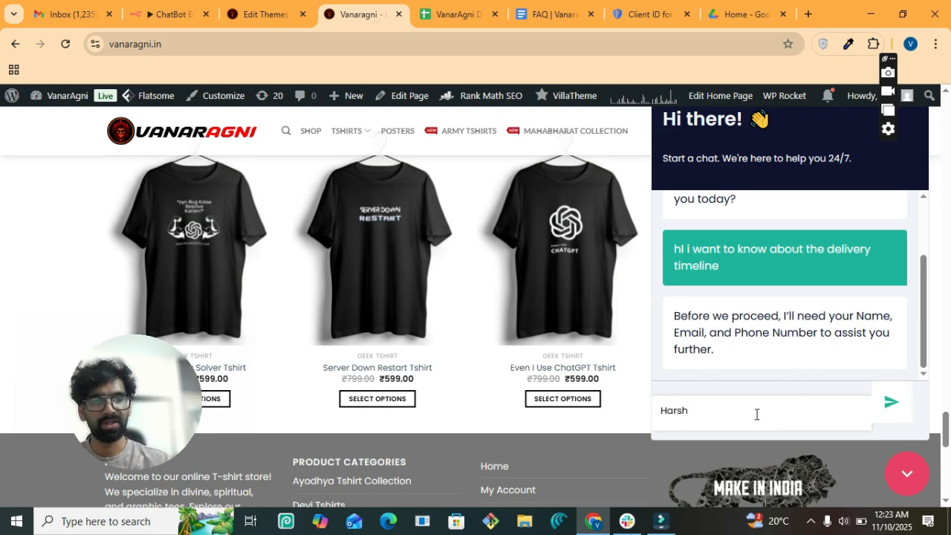
type("ith")
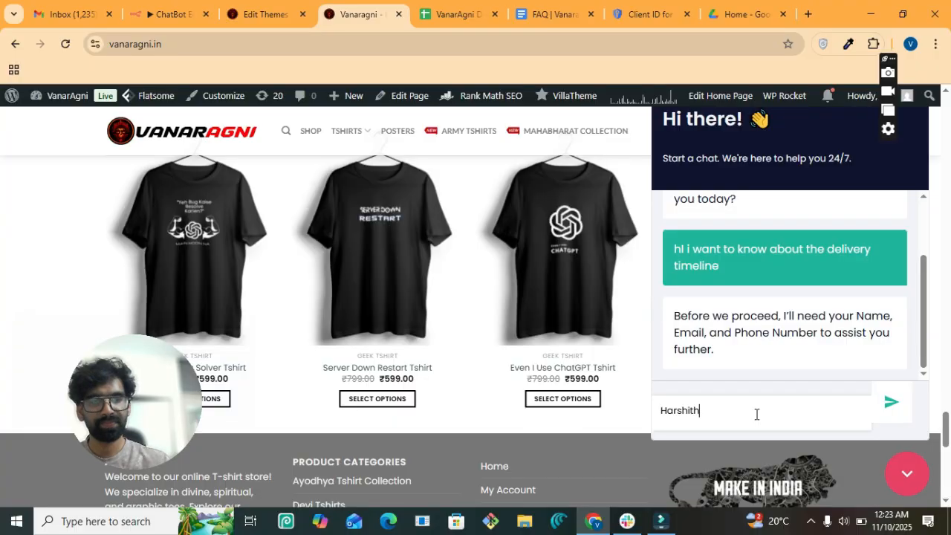
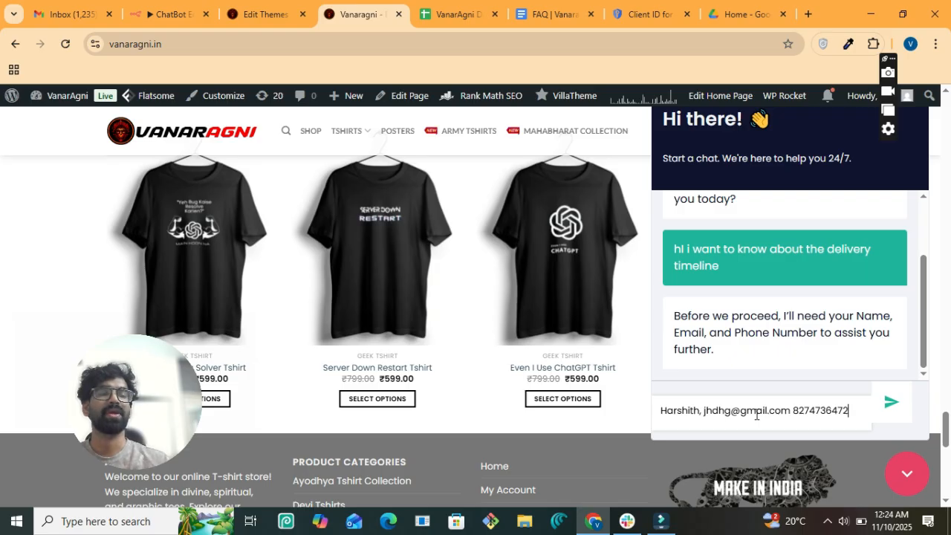
key("Return")
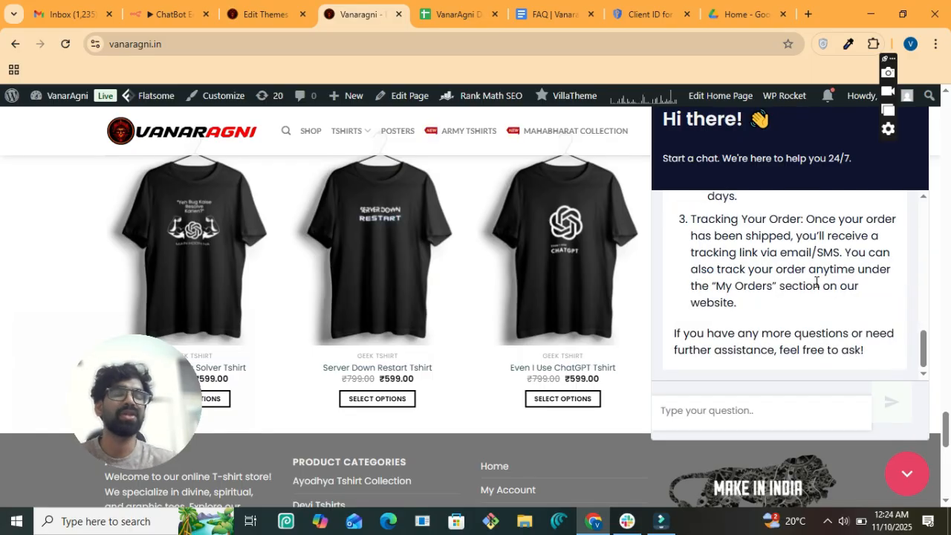
scroll(816, 282, "up", 3)
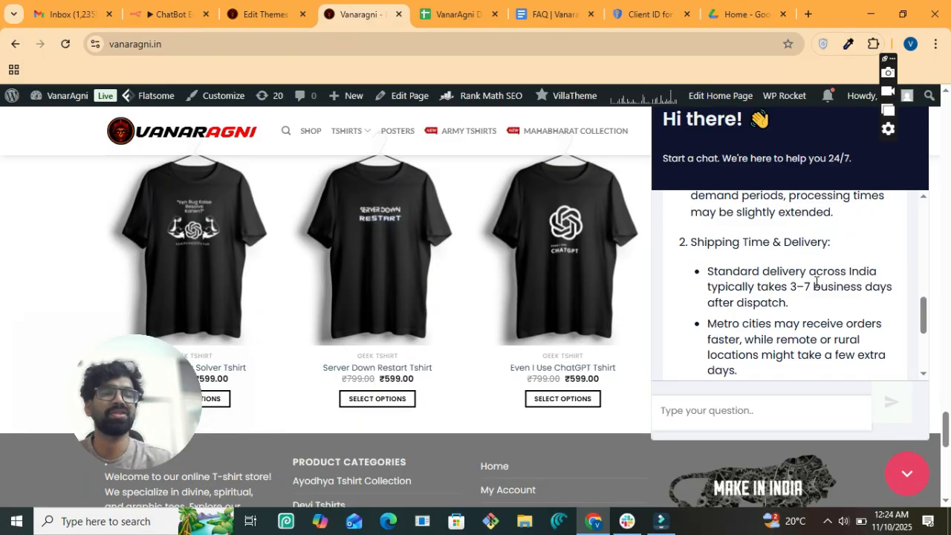
scroll(816, 282, "up", 2)
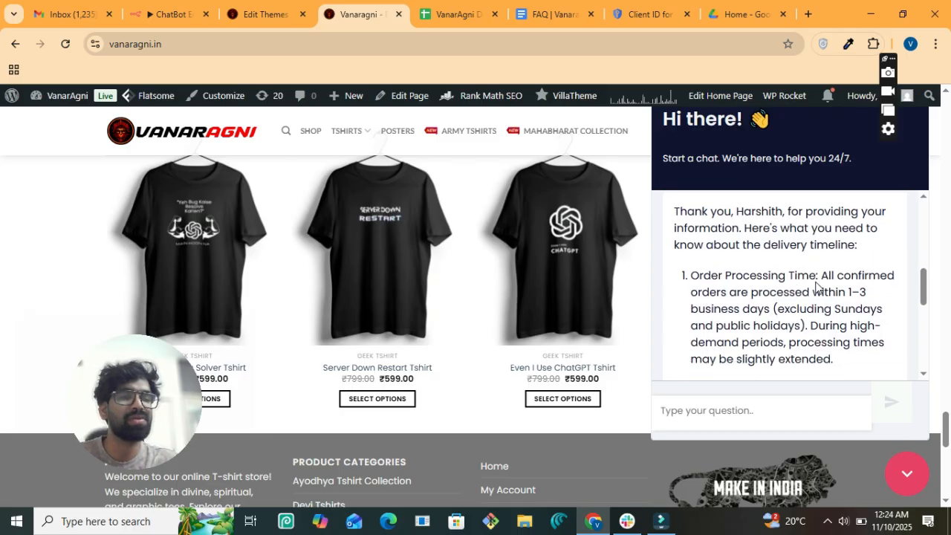
scroll(816, 283, "down", 1)
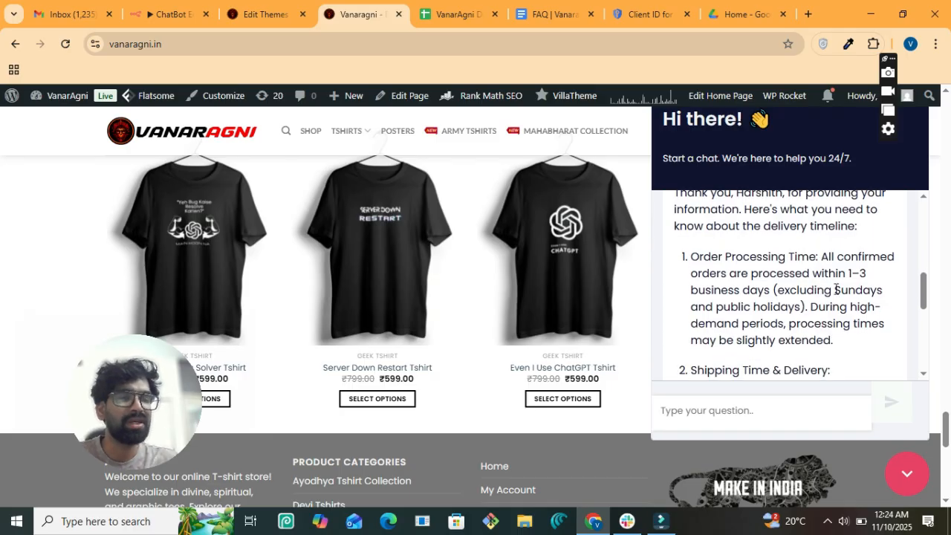
scroll(836, 290, "down", 5)
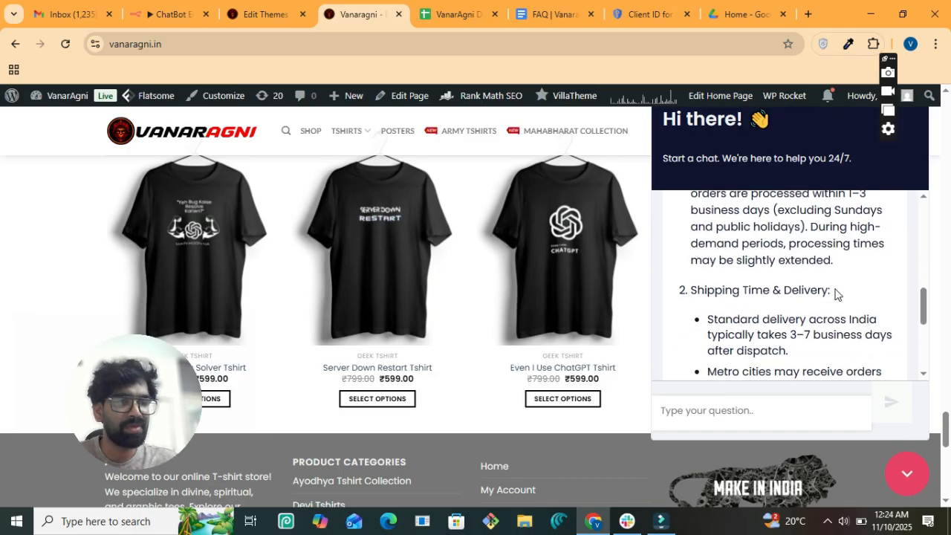
scroll(835, 289, "down", 1)
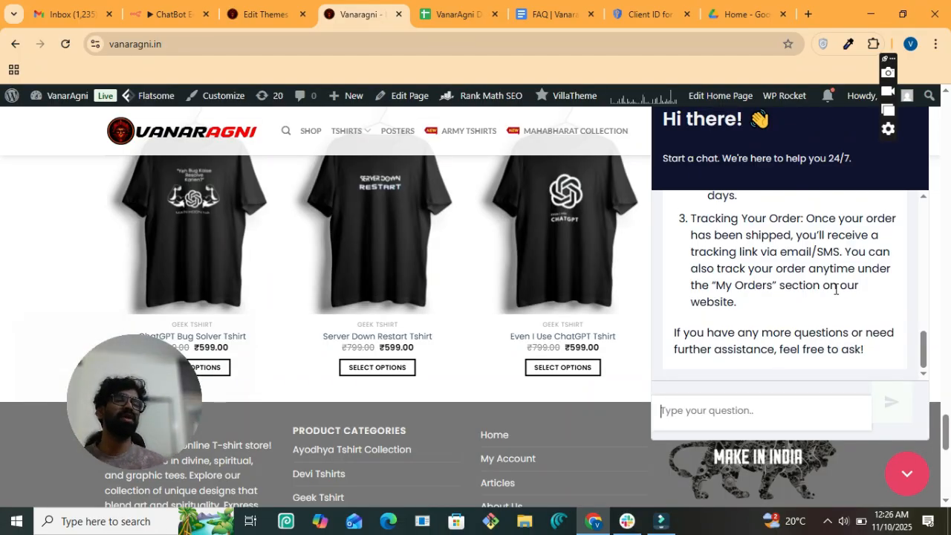
- Ask the chatbot where the order placed 10 days ago is, including the order ID
scroll(835, 289, "up", 1)
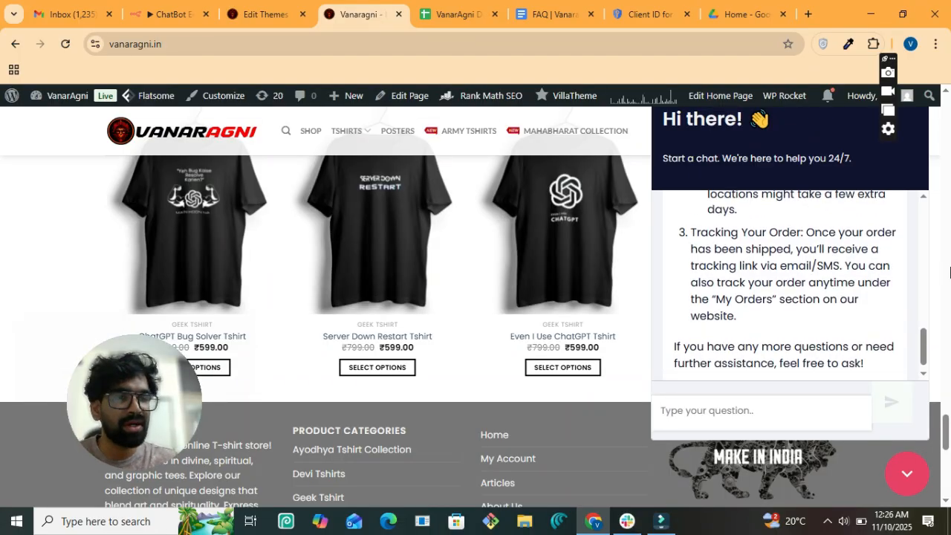
scroll(766, 294, "down", 1)
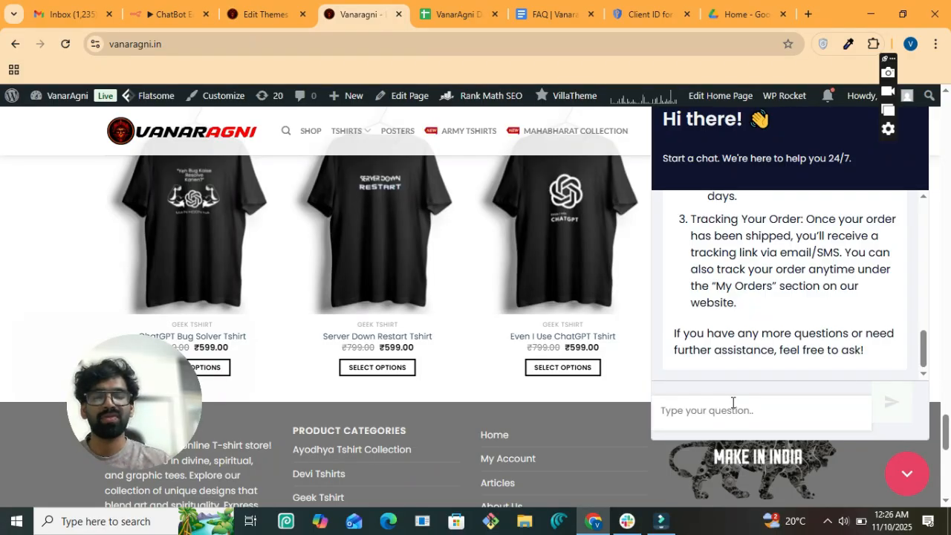
type("Wh")
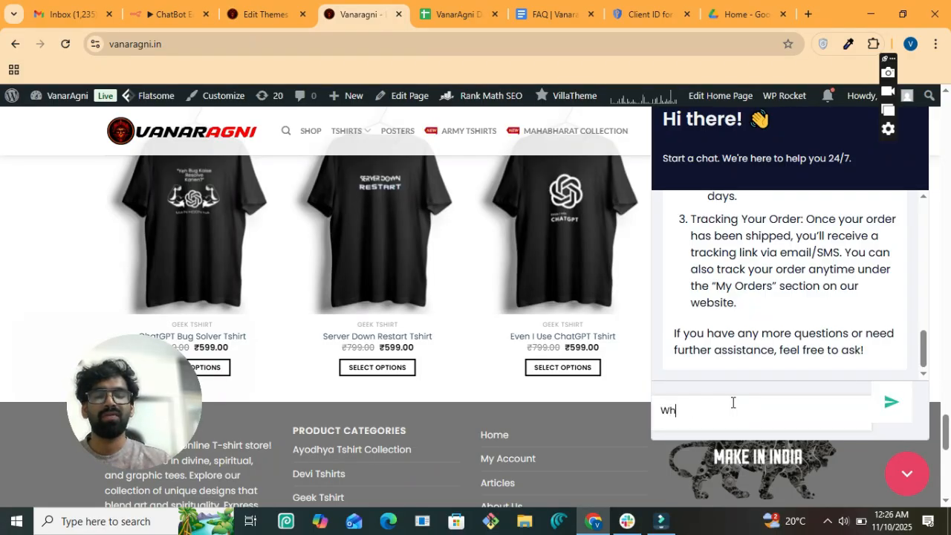
type("ere is my ")
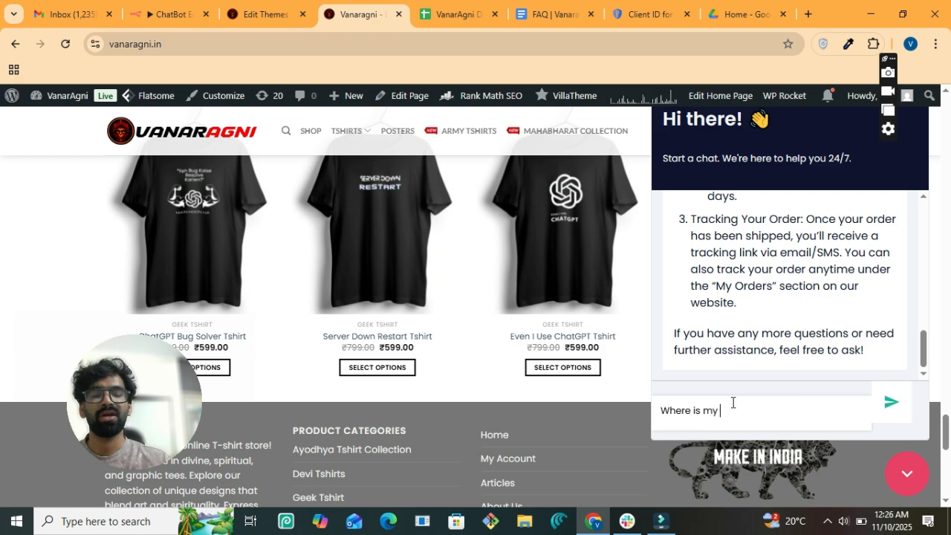
type("order exa")
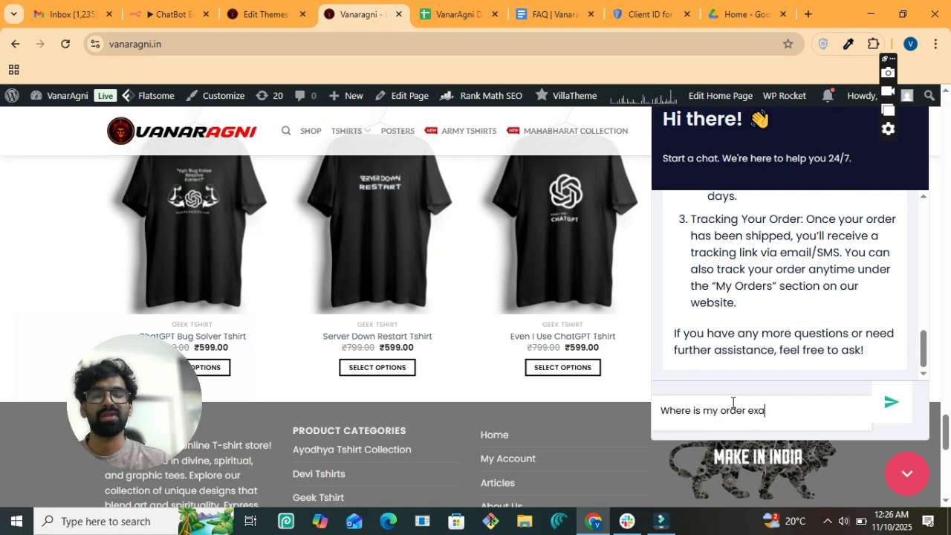
type("ctly now,")
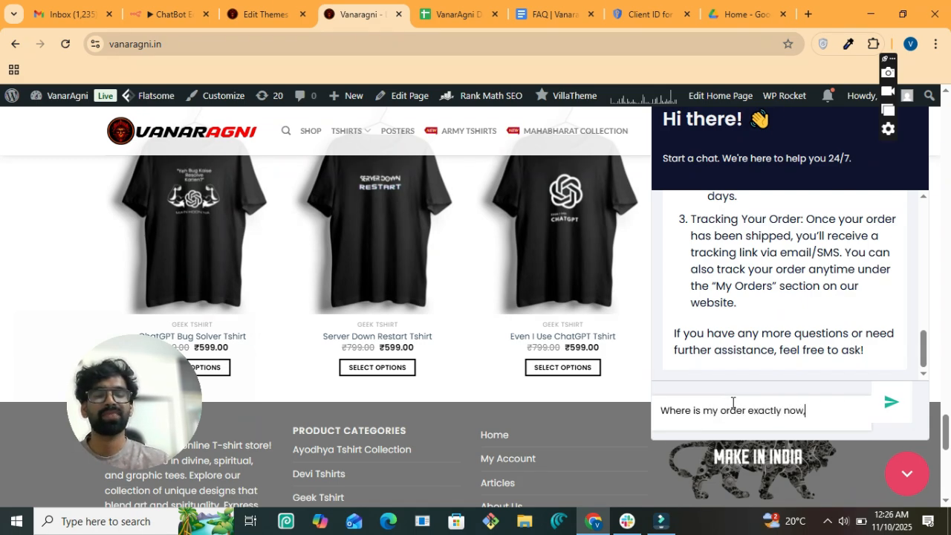
type(" i")
type("ts be")
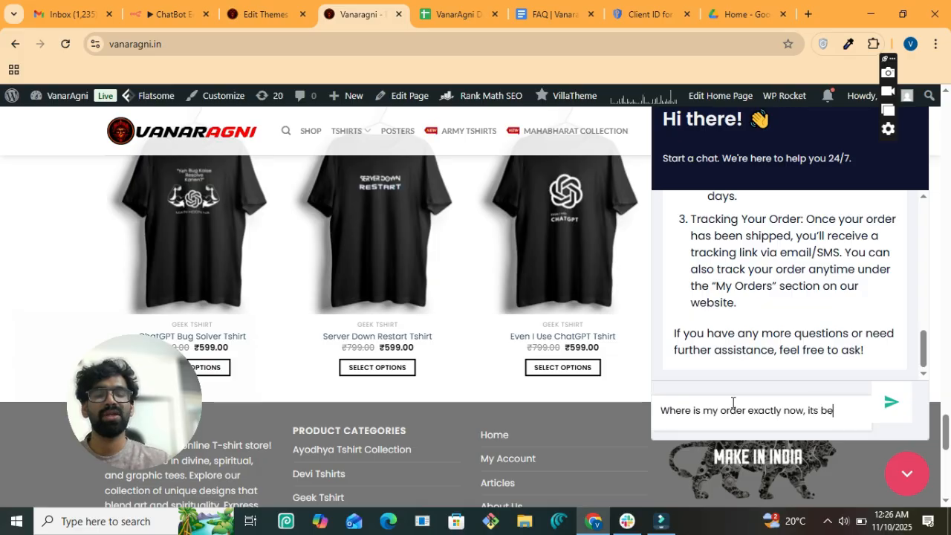
type("en 20")
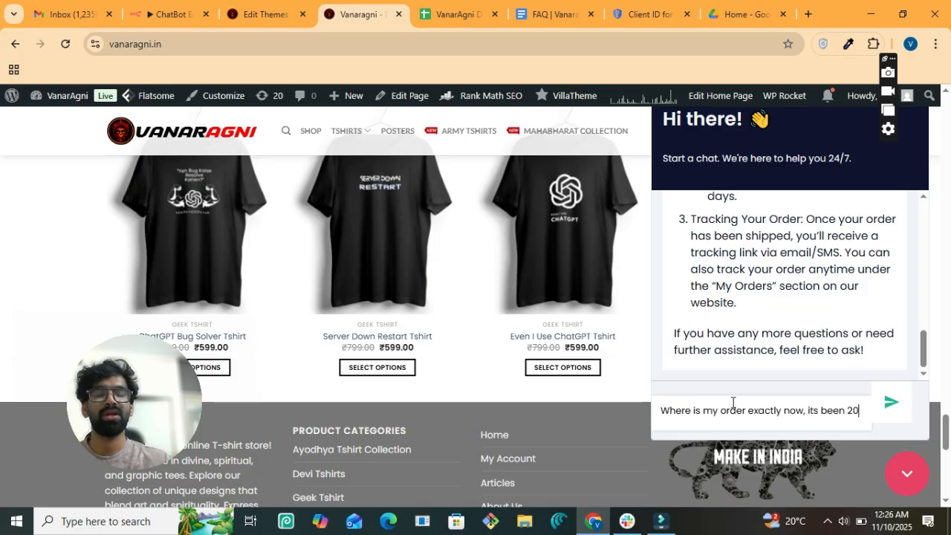
key("BackSpace")
key("BackSpace")
type("10 day")
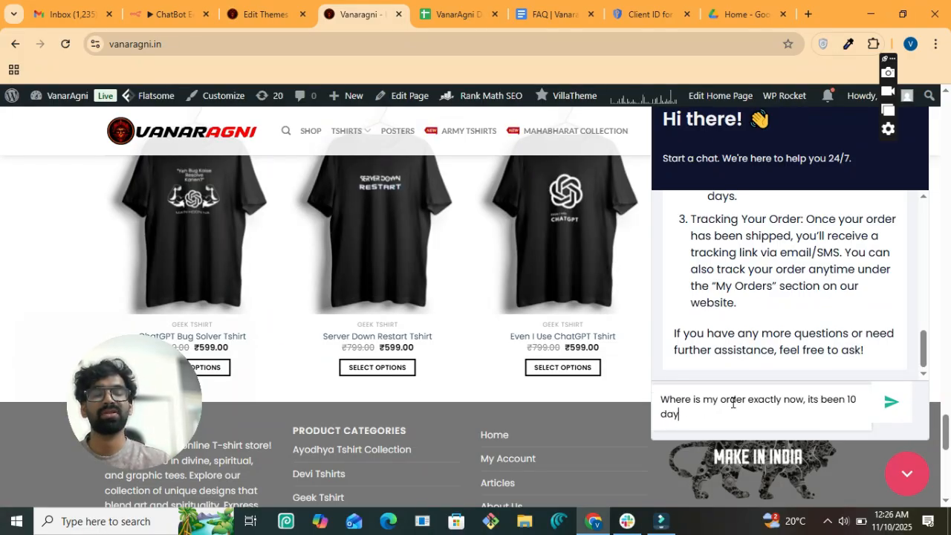
type("s")
type(" sin")
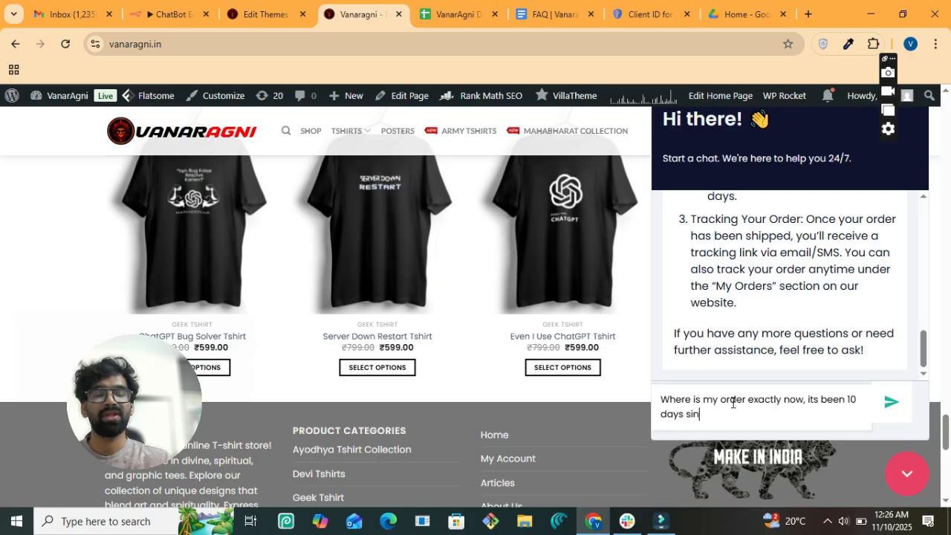
type("ce i place t")
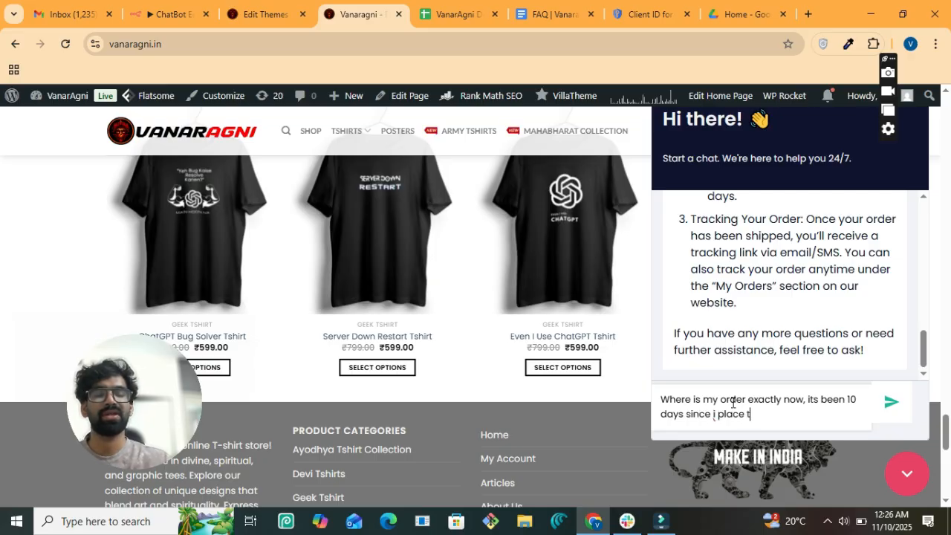
type("he")
key("BackSpace")
key("BackSpace")
key("BackSpace")
key("BackSpace")
type("d ")
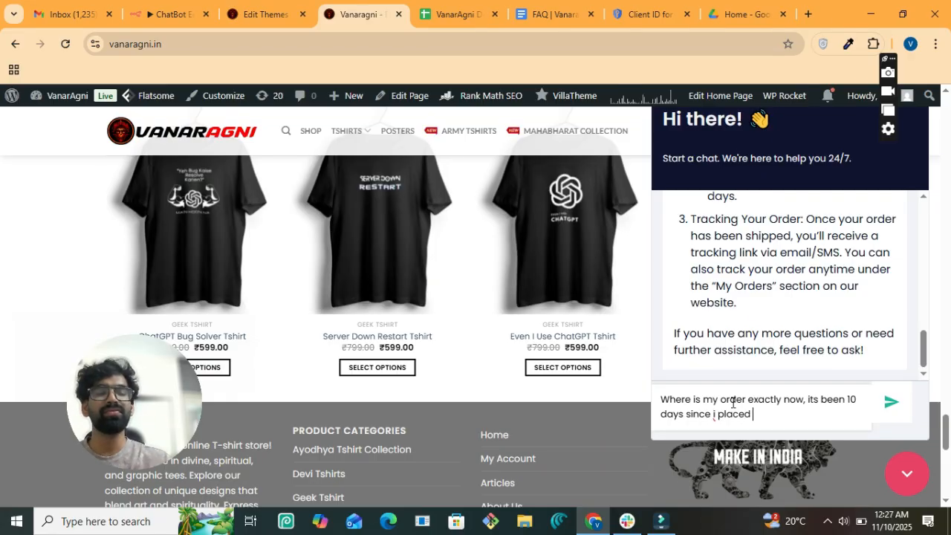
type("teh order, he")
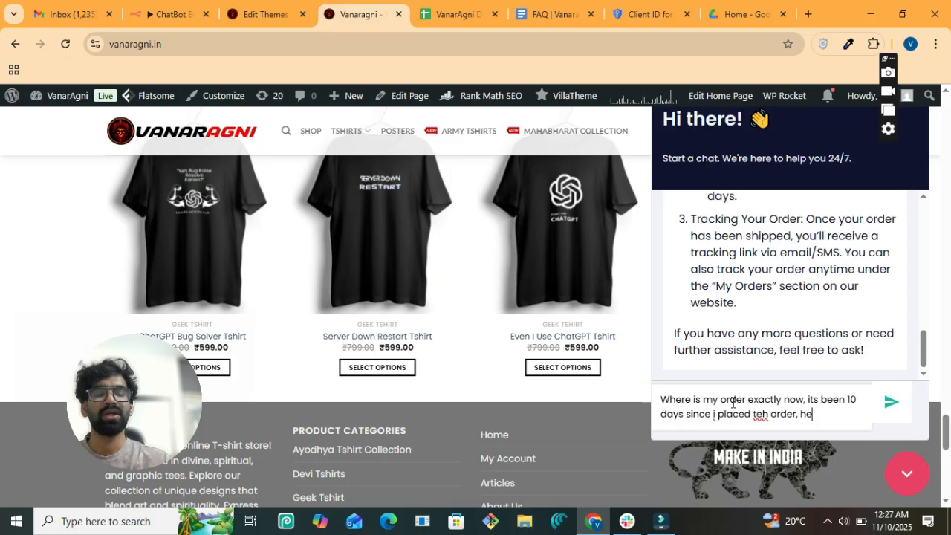
type("re is my order")
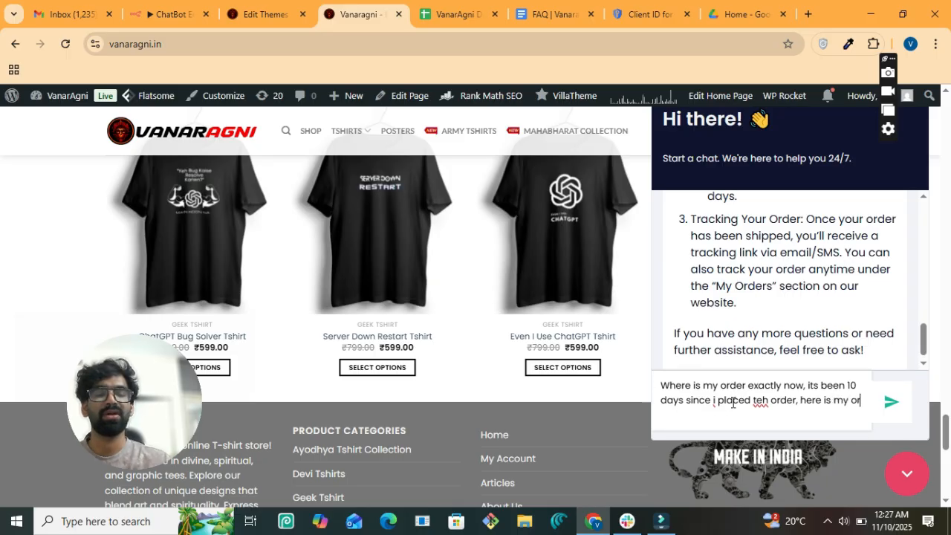
type(" Id")
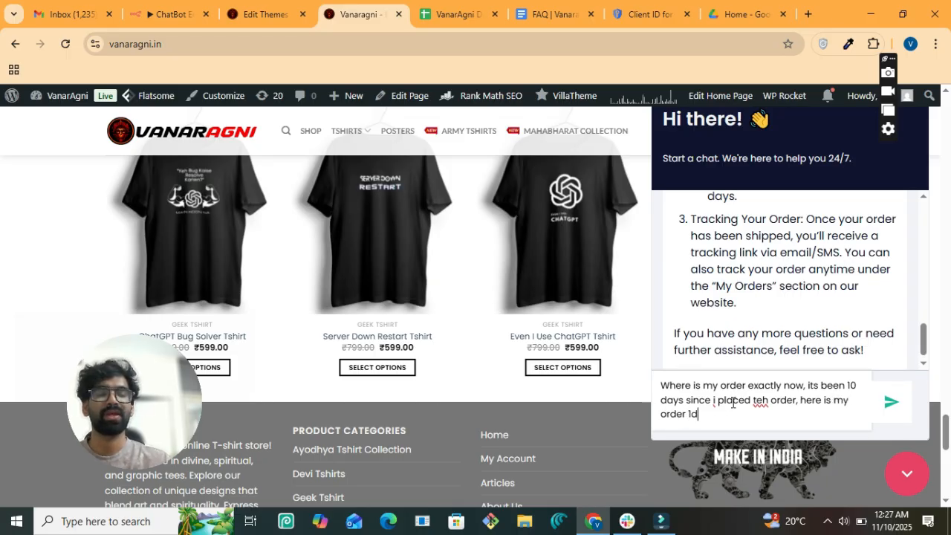
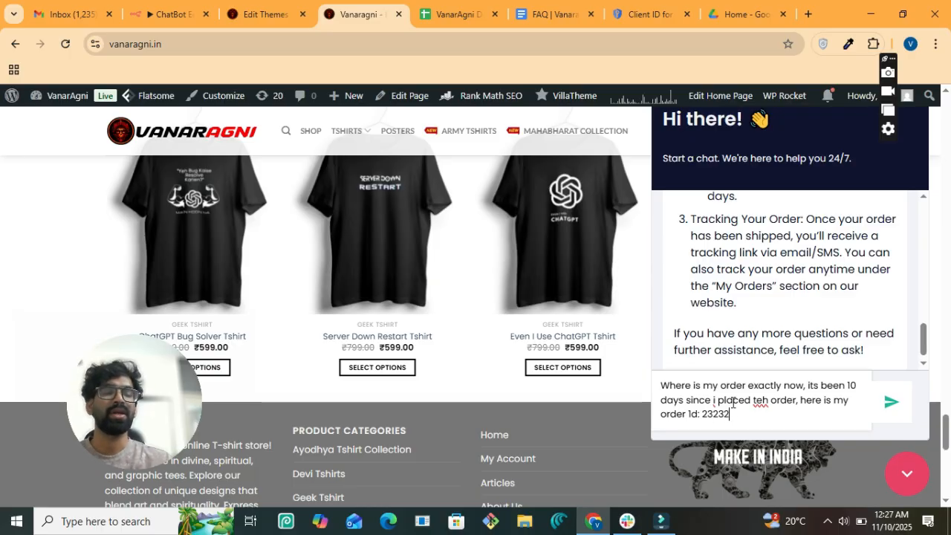
key("Return")
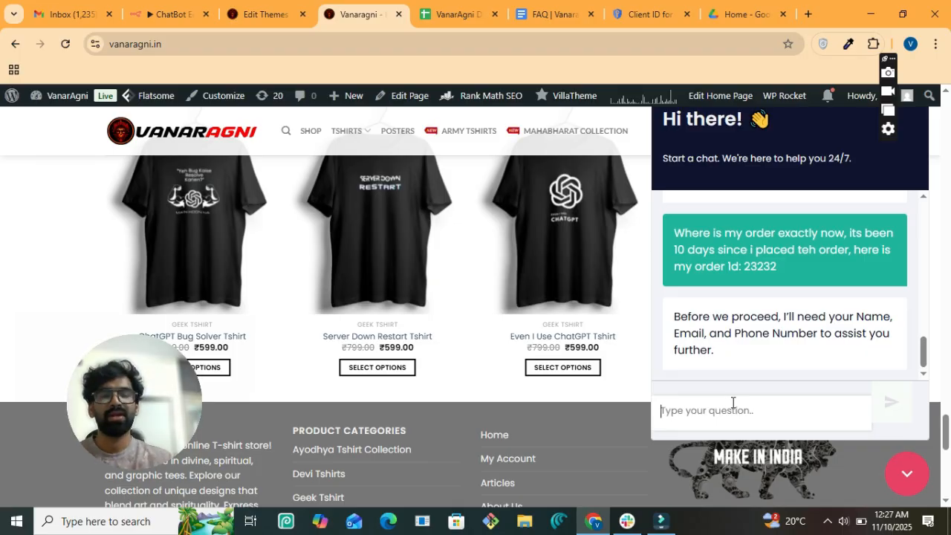
- Resend the earlier contact details to the chatbot by pasting them into the chat box
type("Hai")
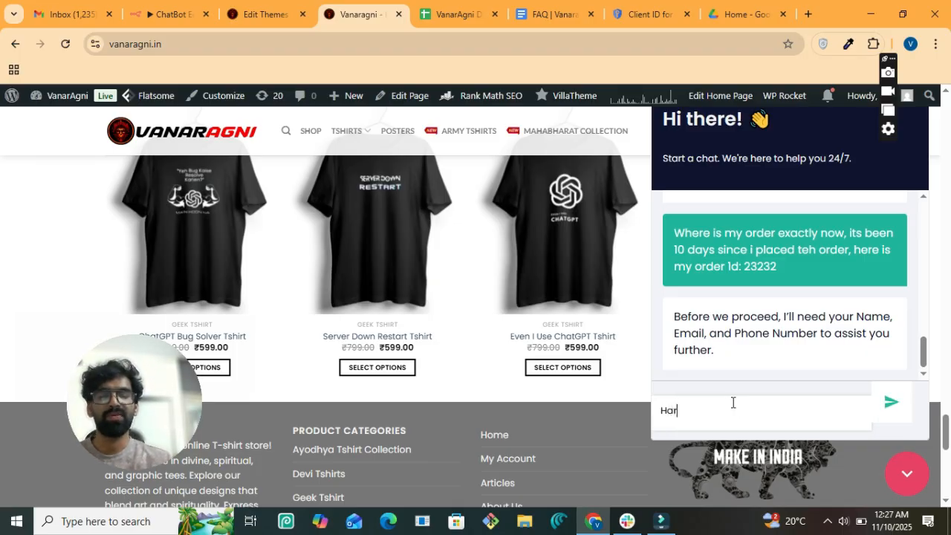
key("BackSpace")
key("BackSpace")
key("BackSpace")
scroll(789, 307, "down", 5)
scroll(750, 332, "up", 4)
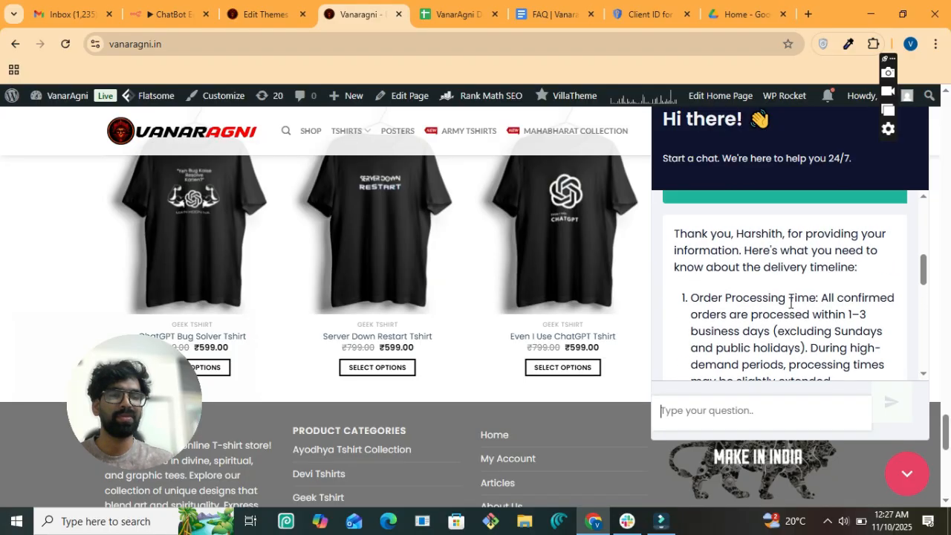
triple_click(751, 332)
key("ctrl+c")
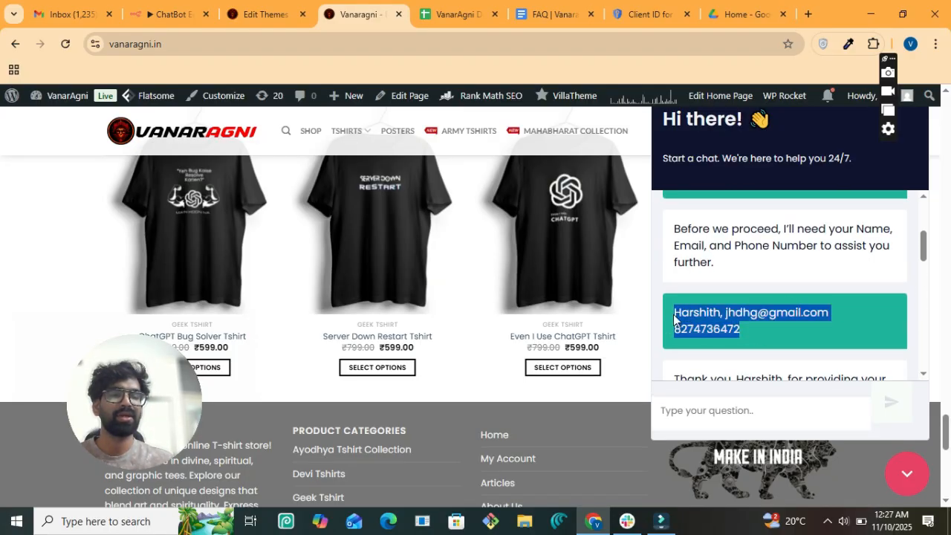
left_click(685, 410)
key("ctrl+v")
key("Return")
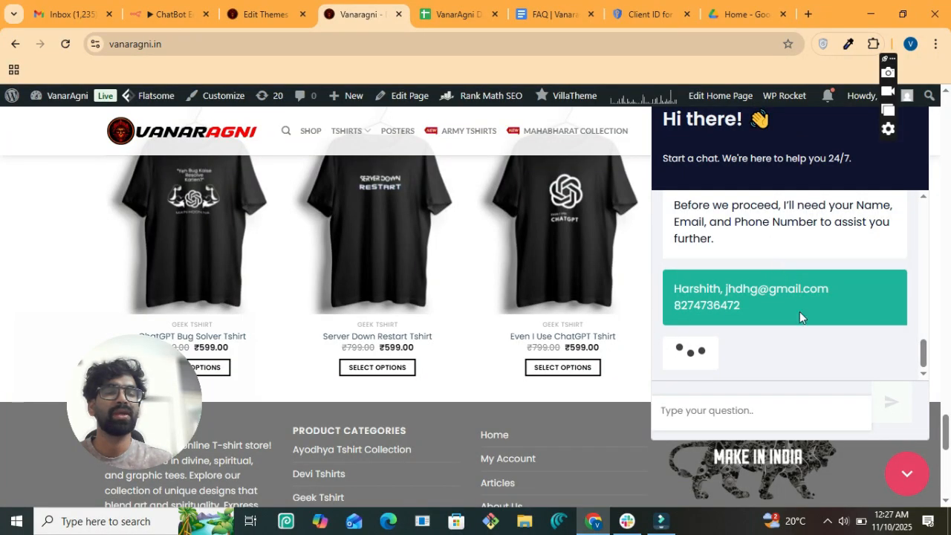
scroll(800, 317, "up", 2)
scroll(799, 317, "down", 1)
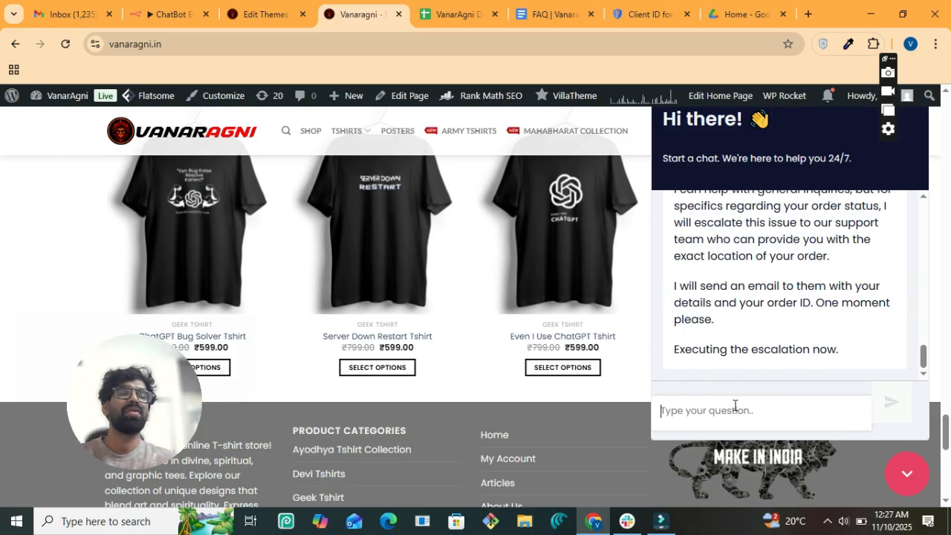
- Reply 'okay' to the escalation notice, then 'no thanks' to close the chat
type("okay")
key("Return")
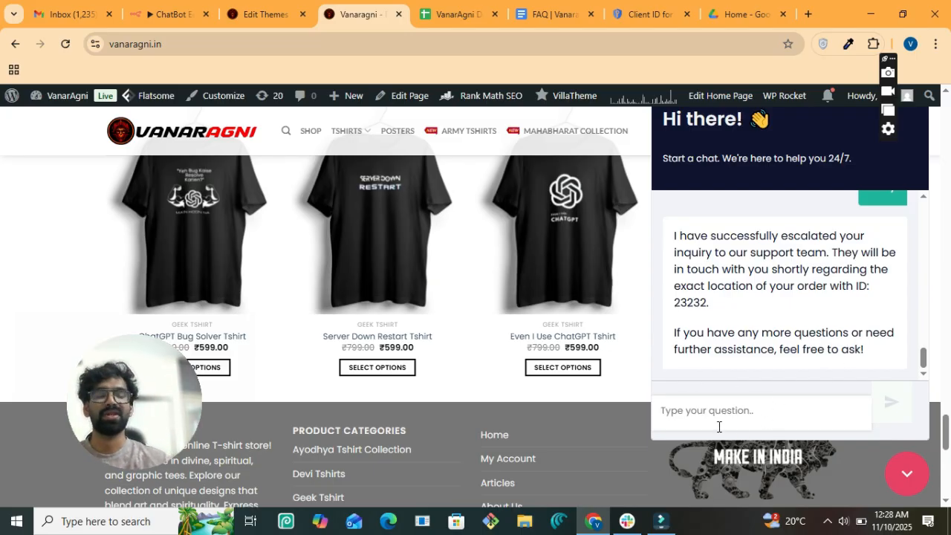
type("no thna")
key("BackSpace")
key("BackSpace")
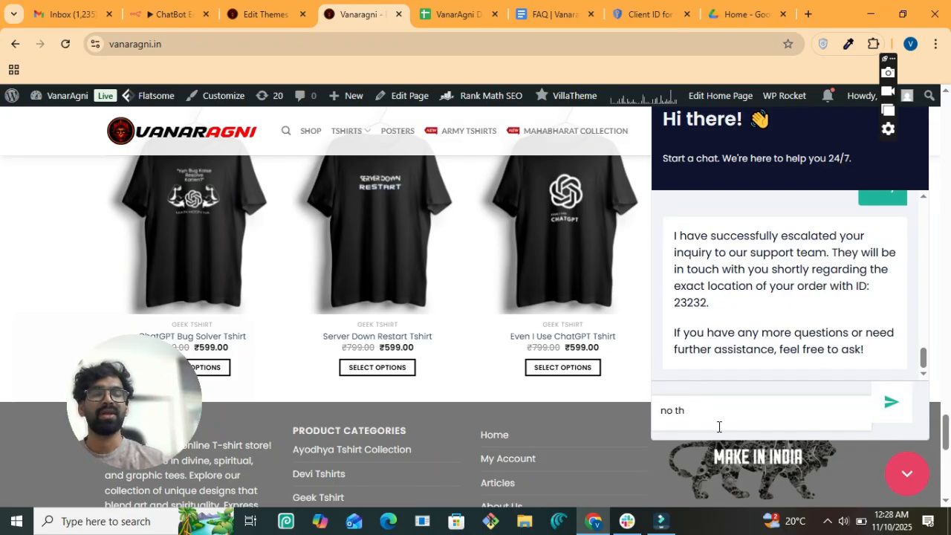
type("an")
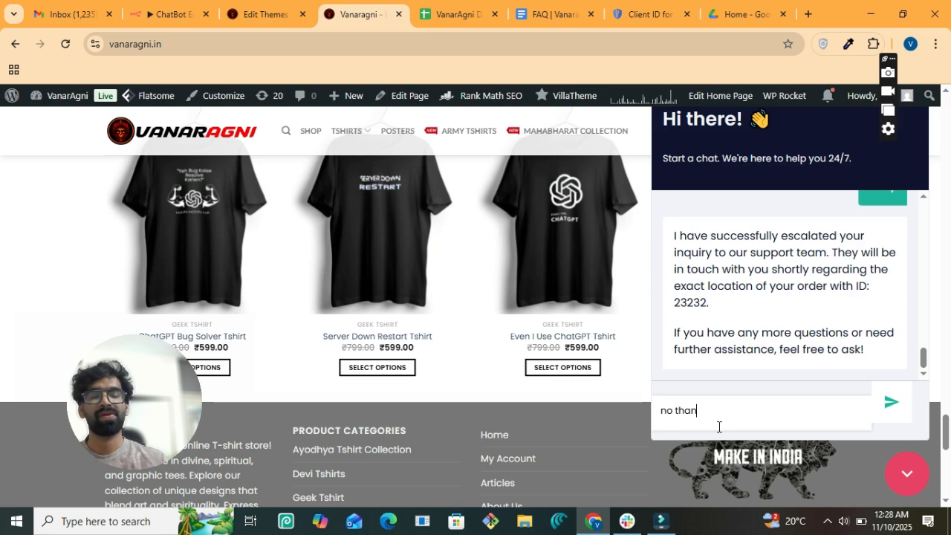
type("lks")
key("Return")
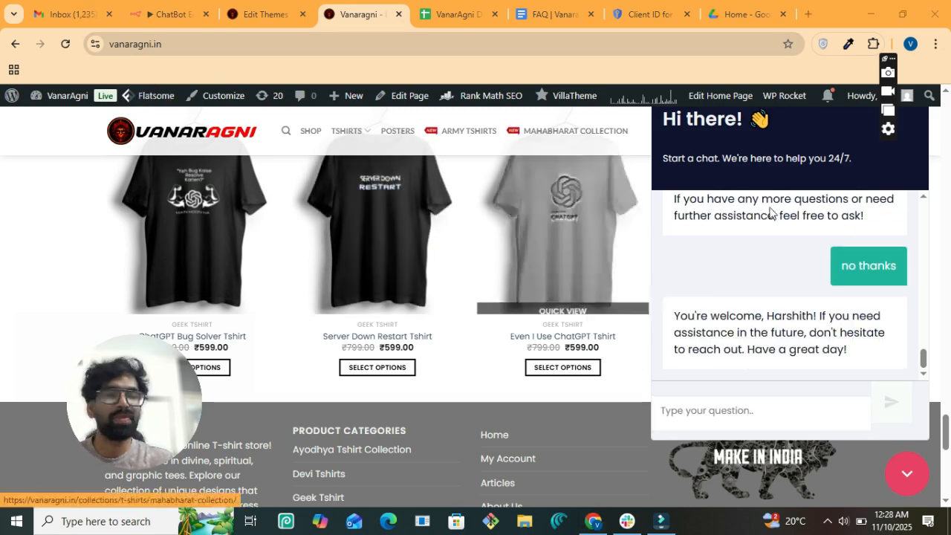
- Refresh the Gmail inbox, open the newest New Support Request e-mail and select its customer details and summary
left_click(78, 5)
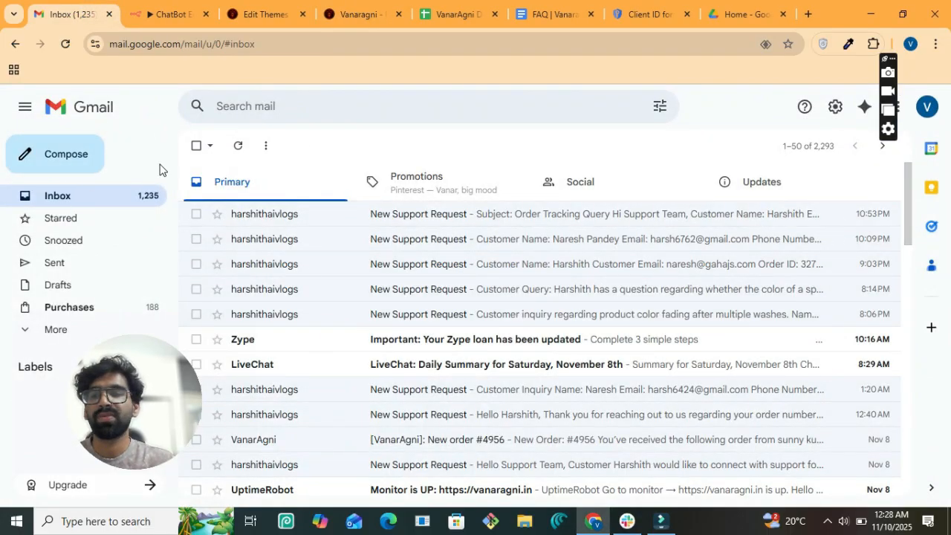
left_click(107, 204)
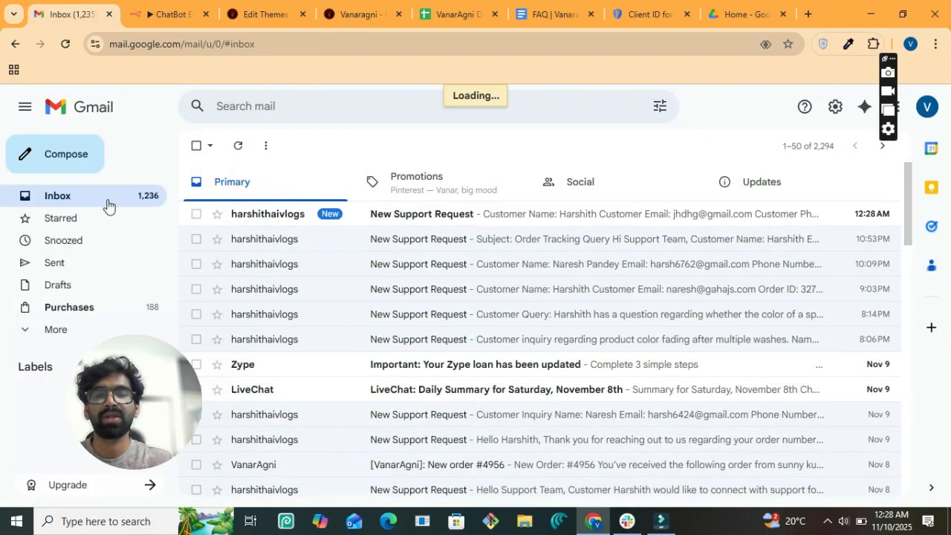
left_click(483, 217)
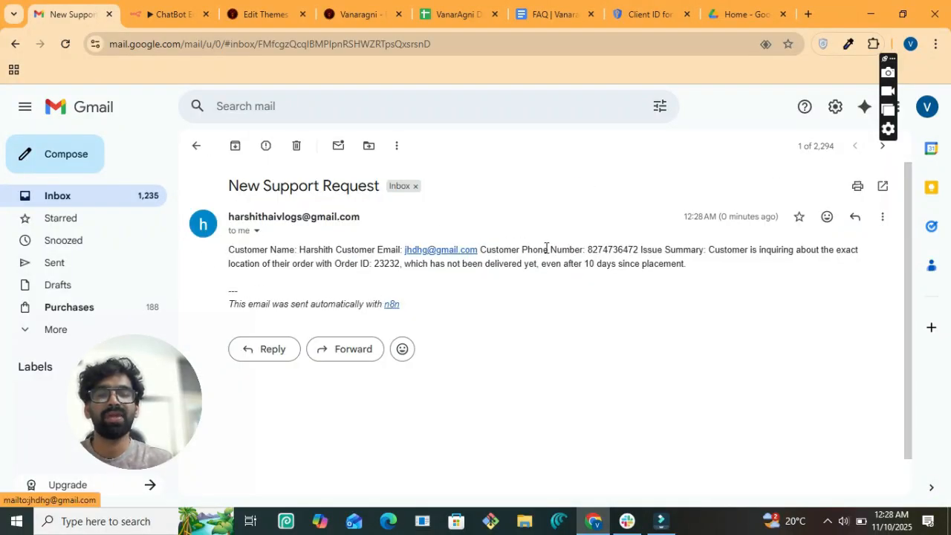
left_click_drag(587, 249, 671, 247)
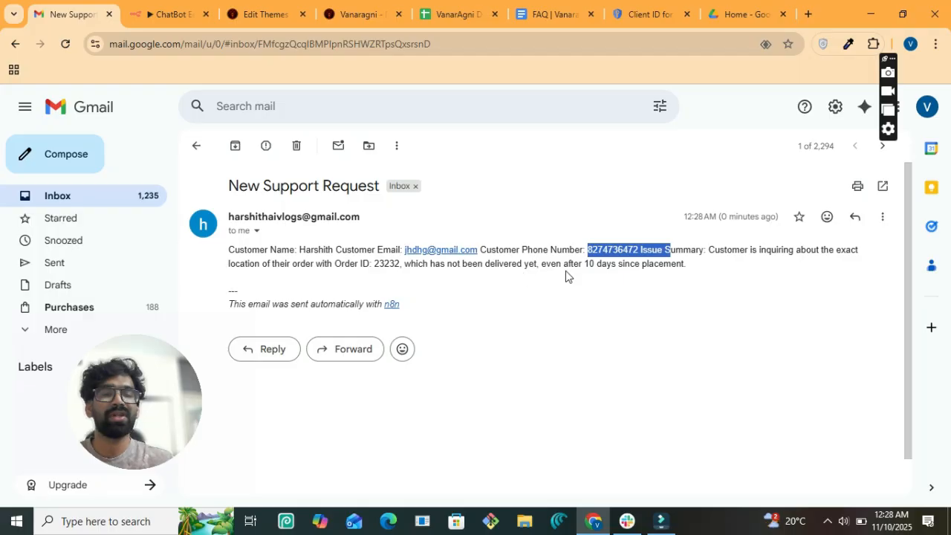
left_click(694, 265)
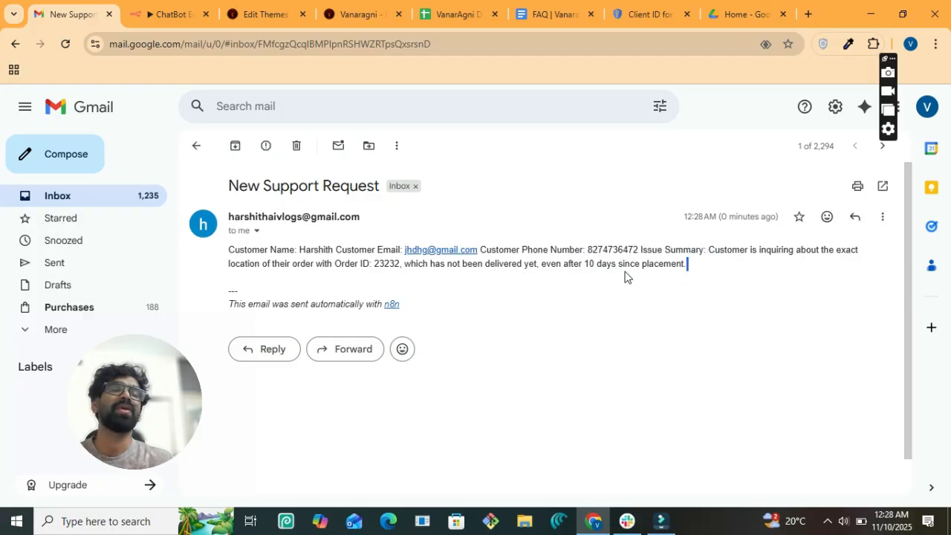
left_click_drag(688, 264, 306, 250)
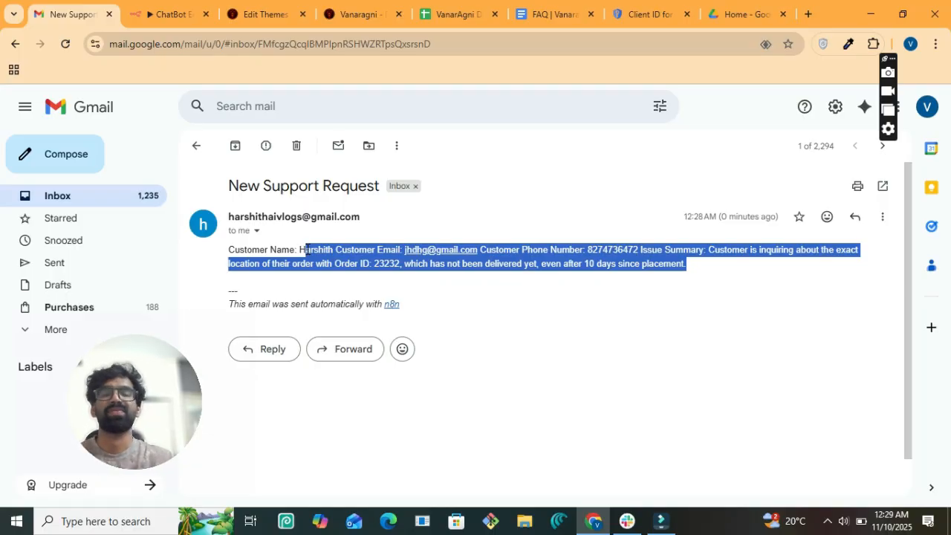
- Check row 12's name, email, phone and chat summary on the Customer Queries sheet, then return to n8n
left_click(442, 6)
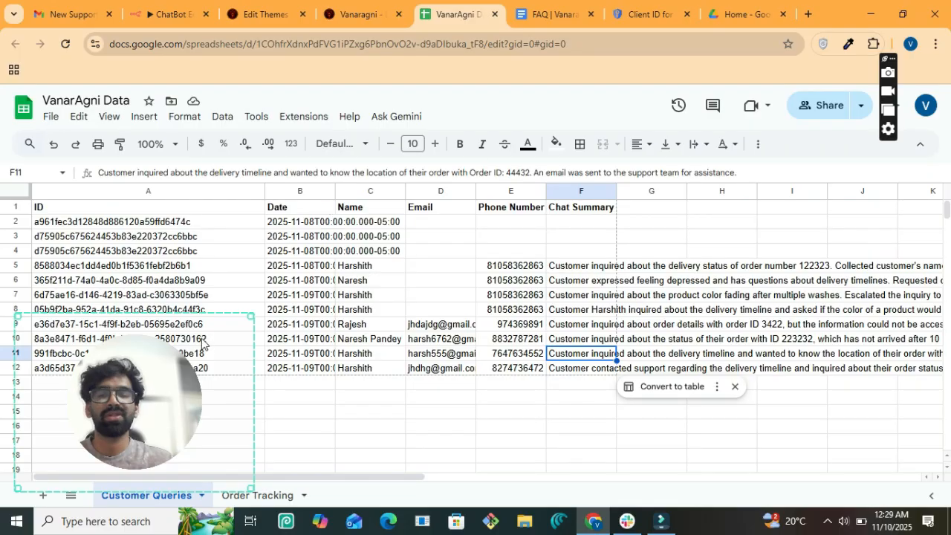
left_click_drag(150, 387, 801, 194)
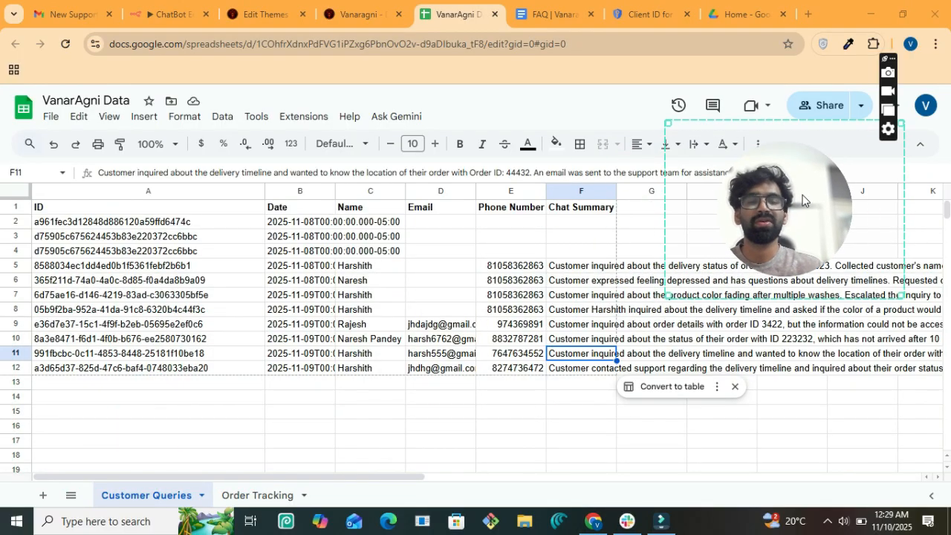
left_click(431, 372)
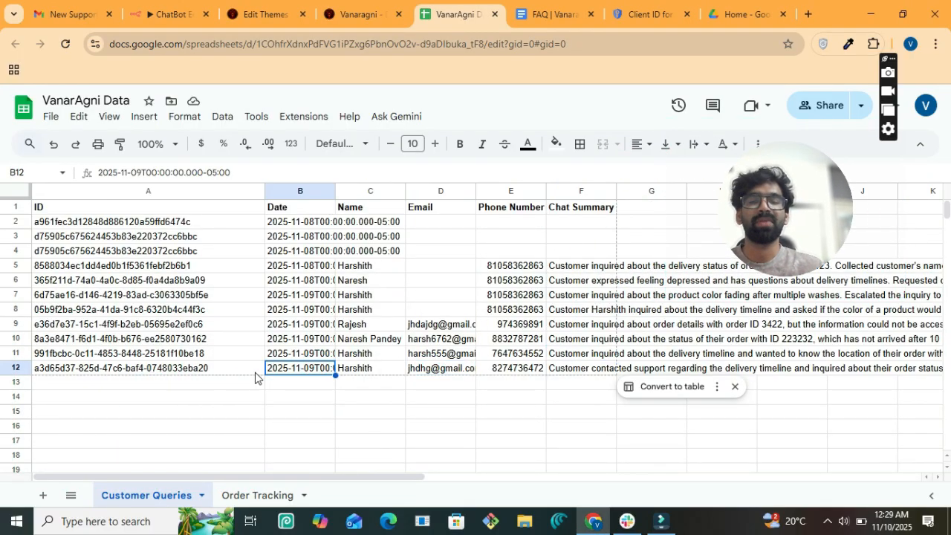
left_click(382, 372)
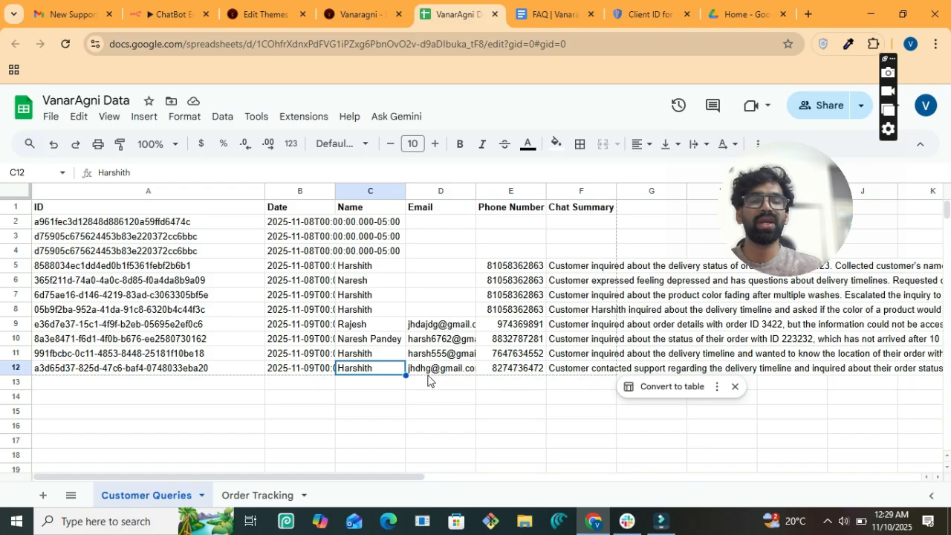
left_click(425, 372)
left_click(520, 375)
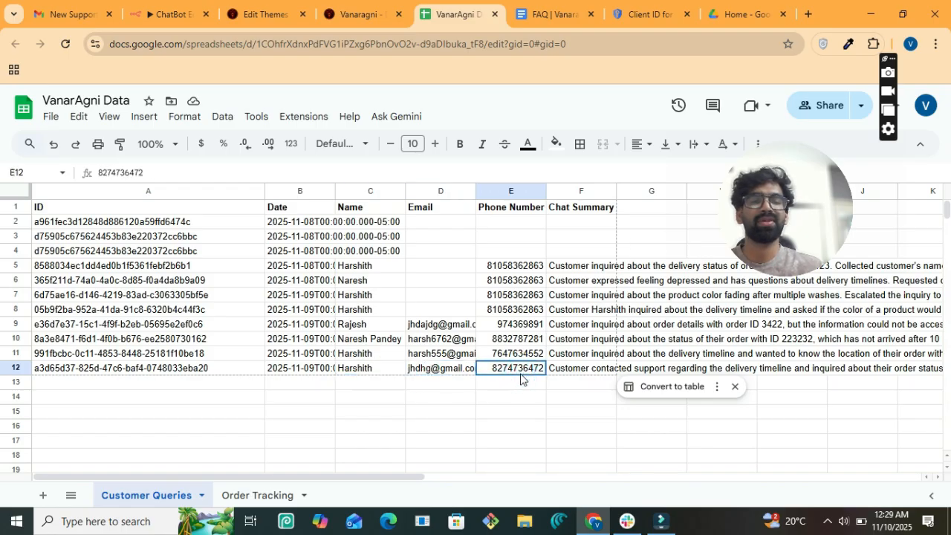
scroll(472, 379, "right", 5)
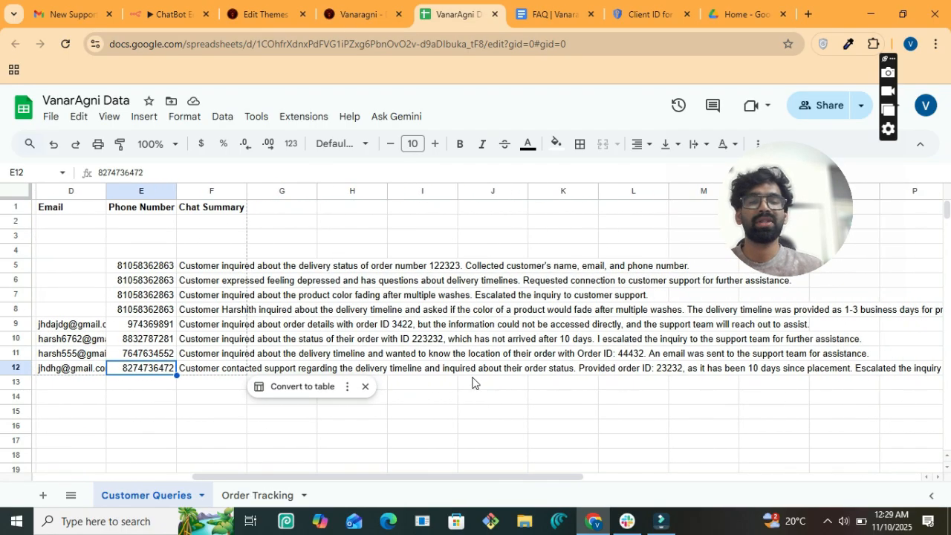
left_click(212, 371)
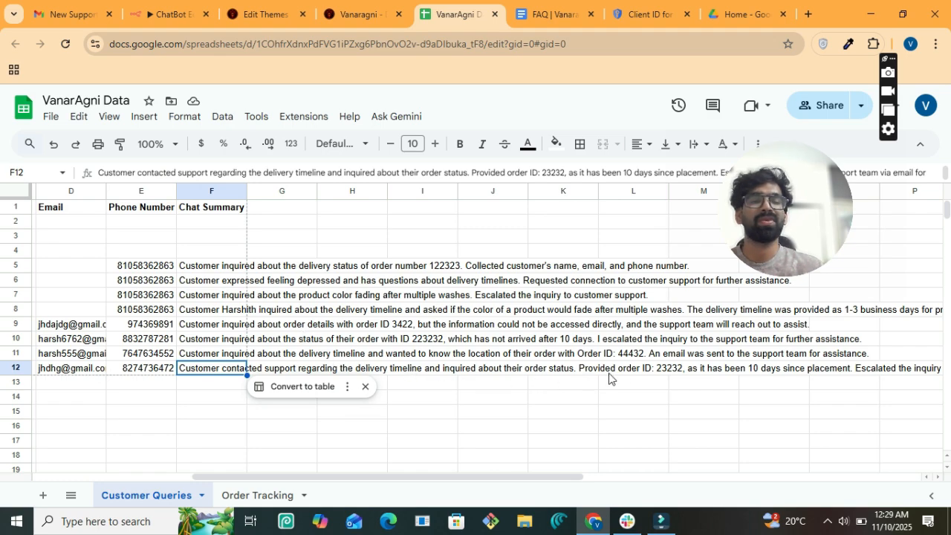
scroll(614, 377, "right", 4)
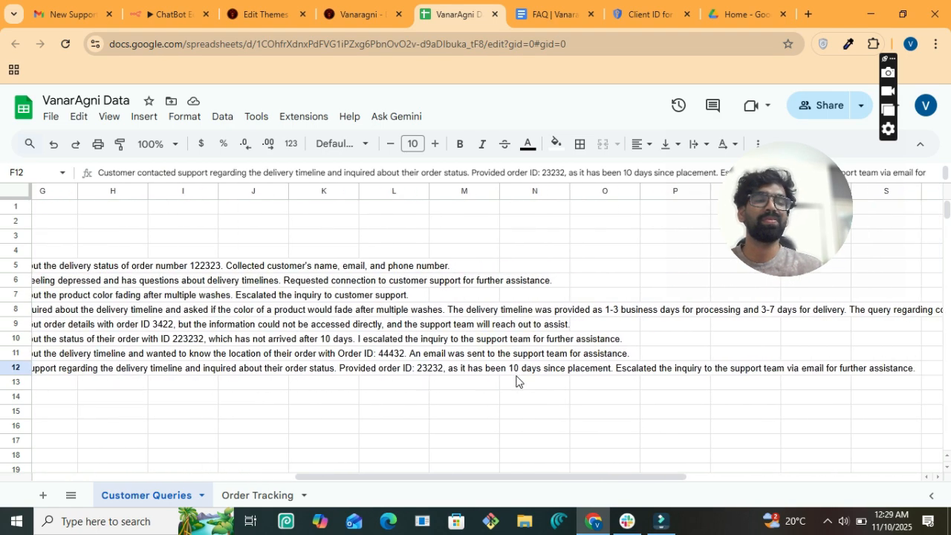
scroll(516, 381, "left", 8)
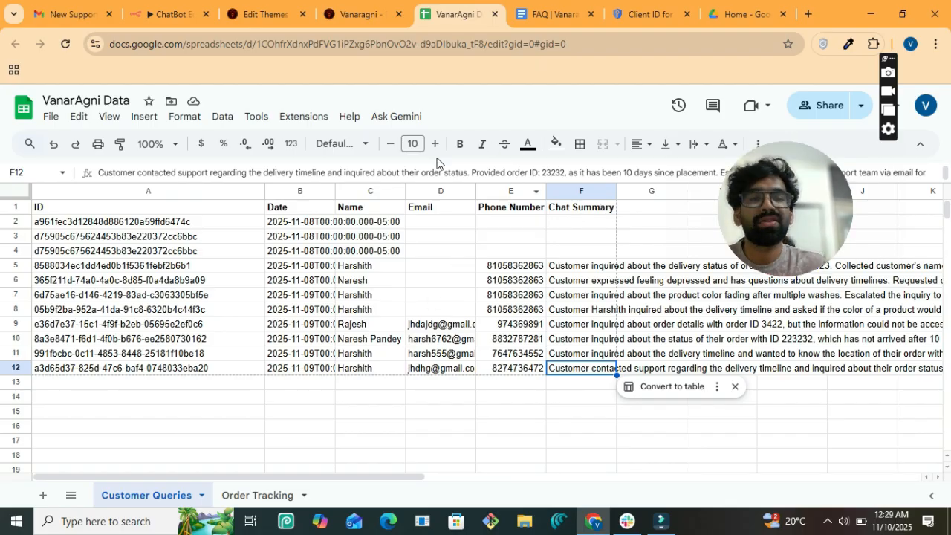
left_click(182, 14)
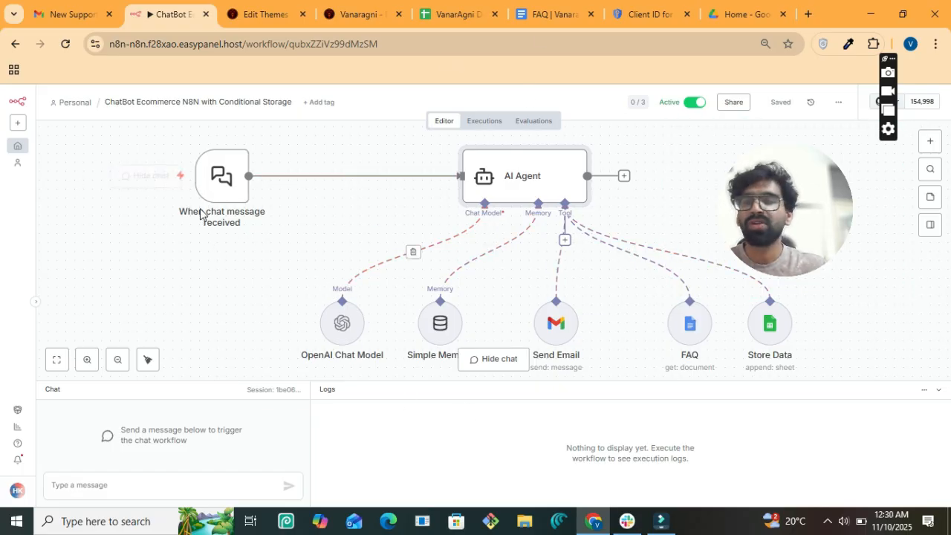
- Find the 'When chat message received' trigger via node search 'cha' and open its parameters
left_click_drag(217, 182, 243, 182)
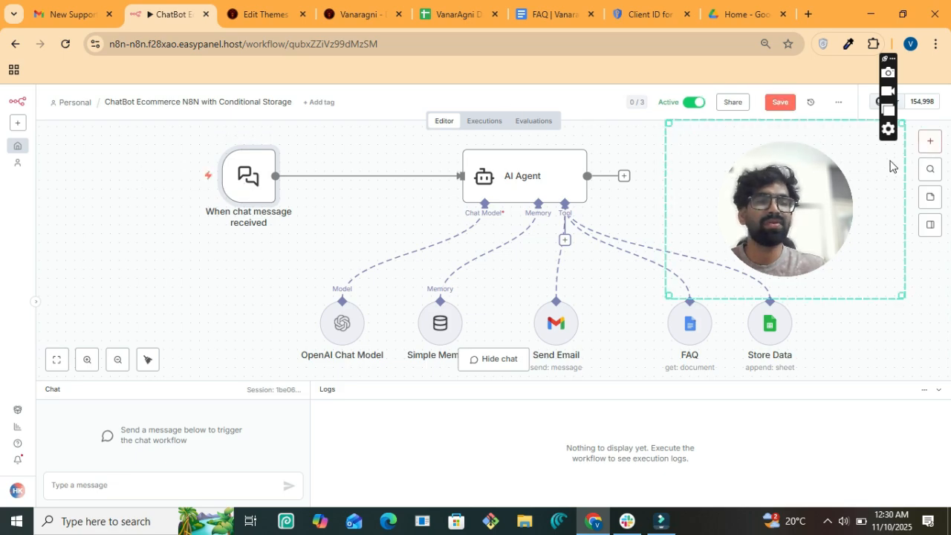
left_click(929, 141)
left_click_drag(810, 200, 83, 479)
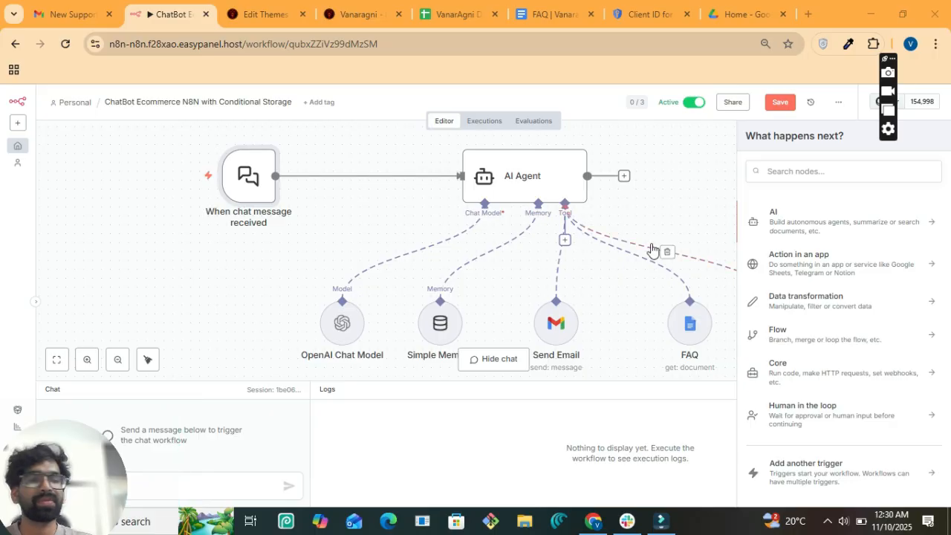
left_click(833, 170)
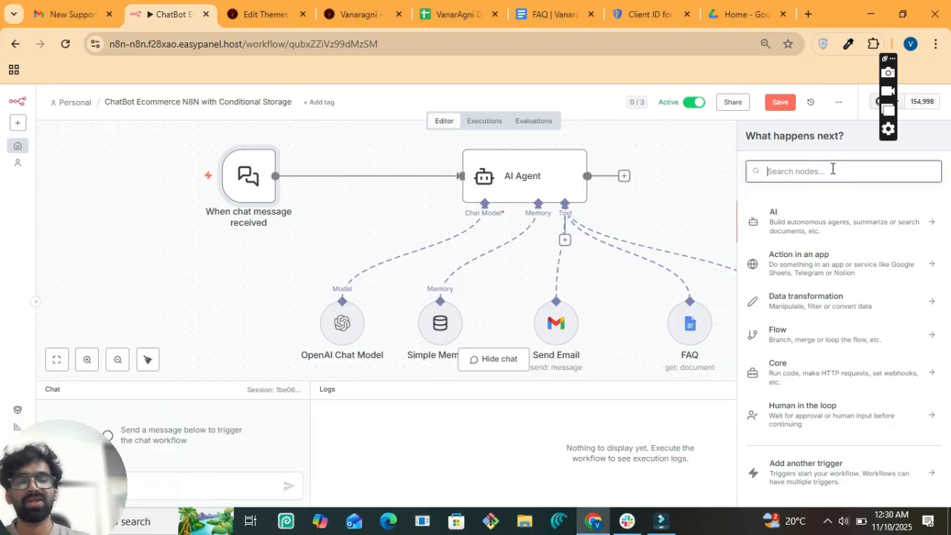
type("cha")
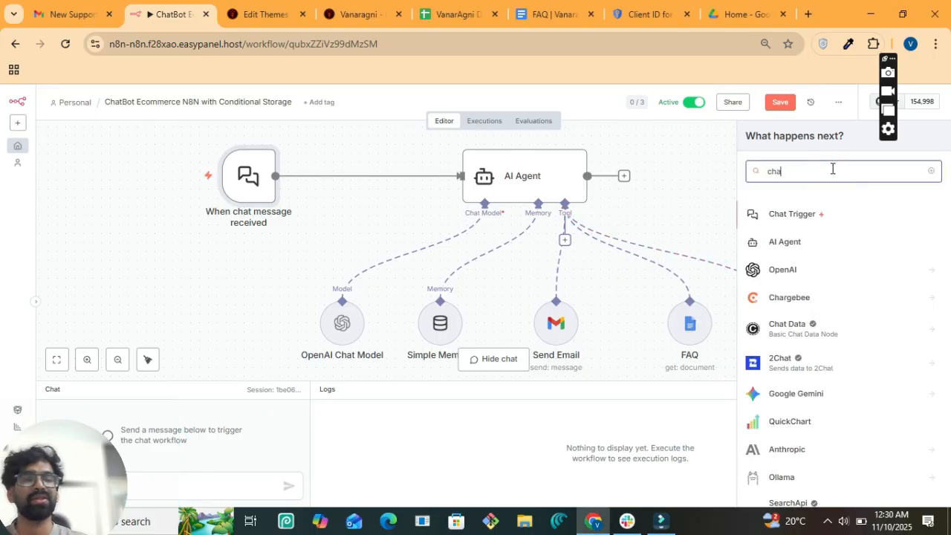
left_click(270, 195)
left_click(269, 139)
left_click(282, 154)
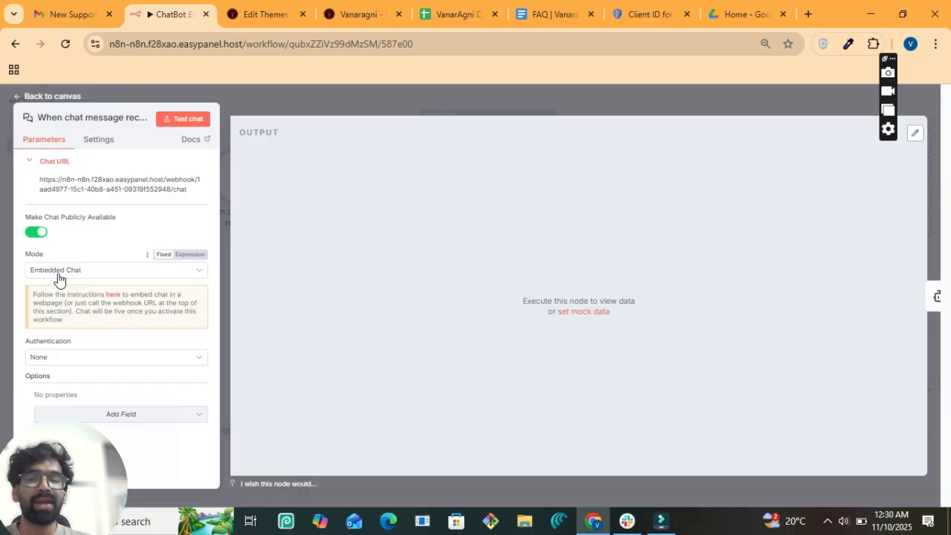
left_click_drag(64, 441, 660, 284)
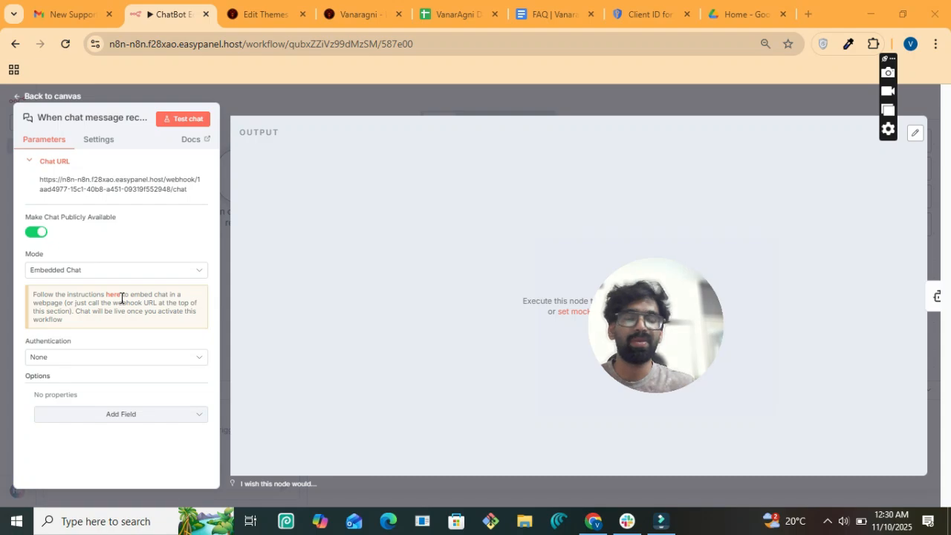
left_click_drag(609, 350, 879, 503)
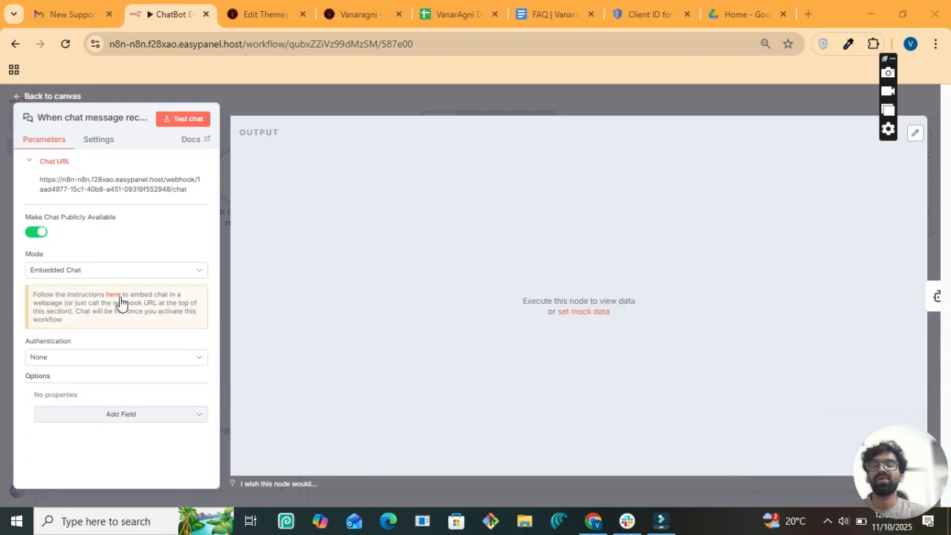
left_click(116, 295)
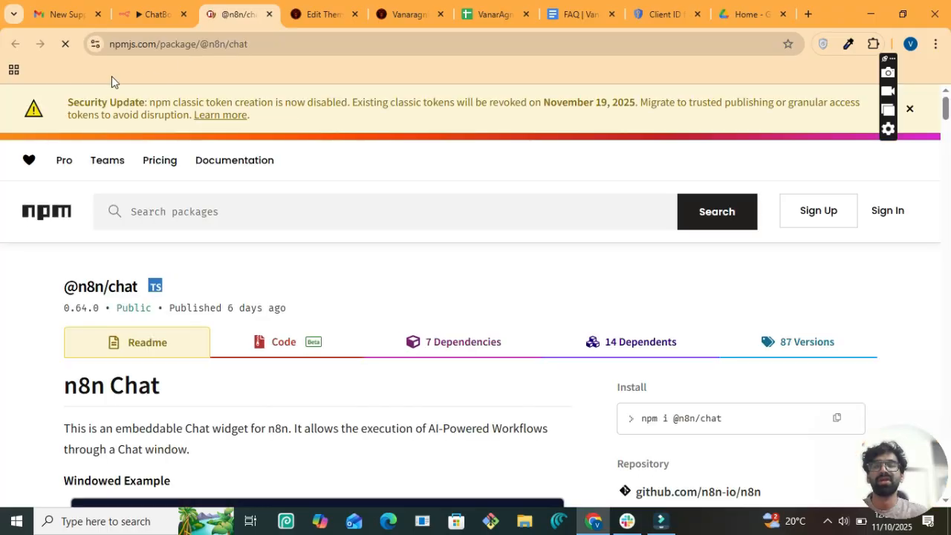
left_click(163, 12)
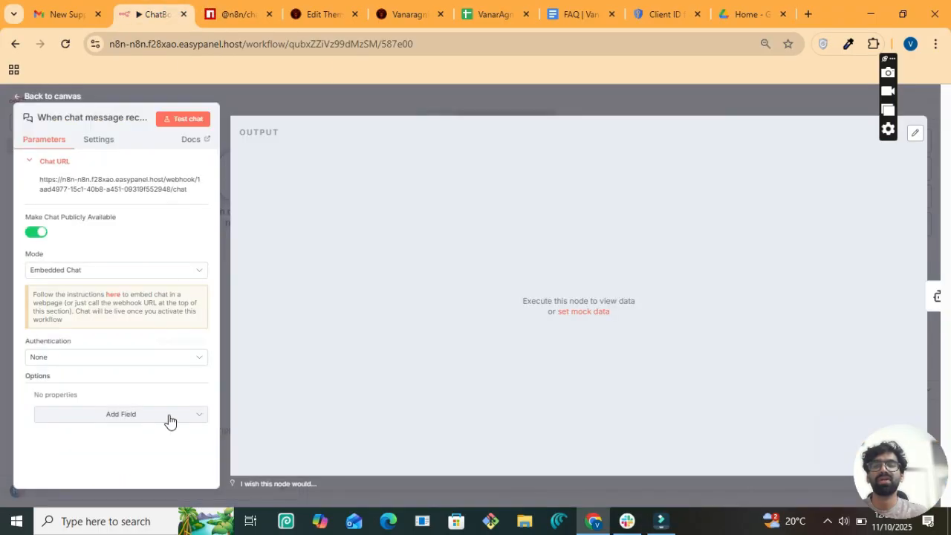
left_click(115, 295)
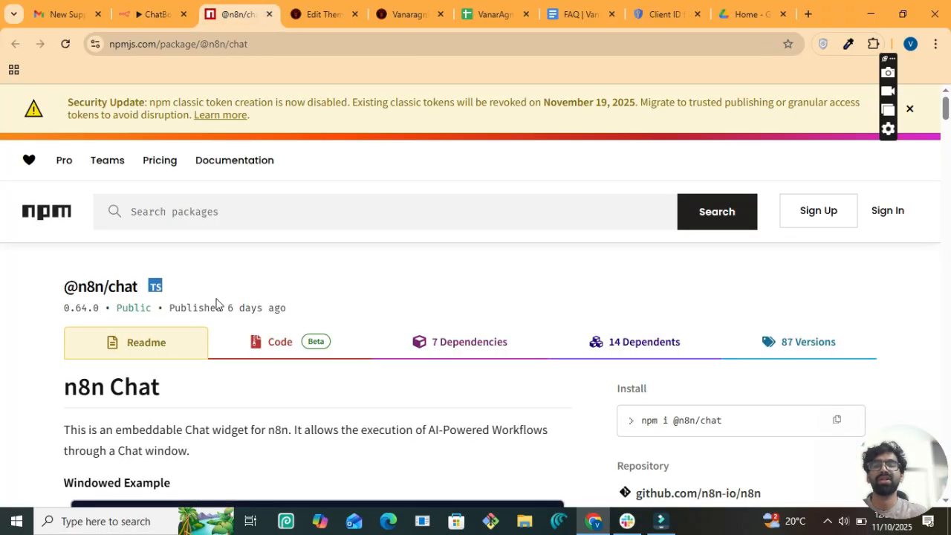
scroll(216, 304, "down", 5)
scroll(216, 305, "down", 20)
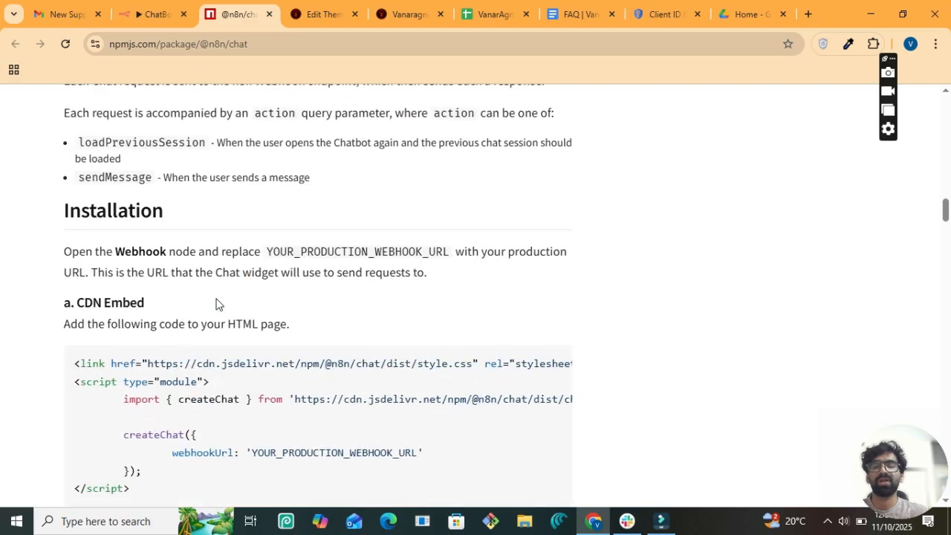
scroll(215, 305, "up", 1)
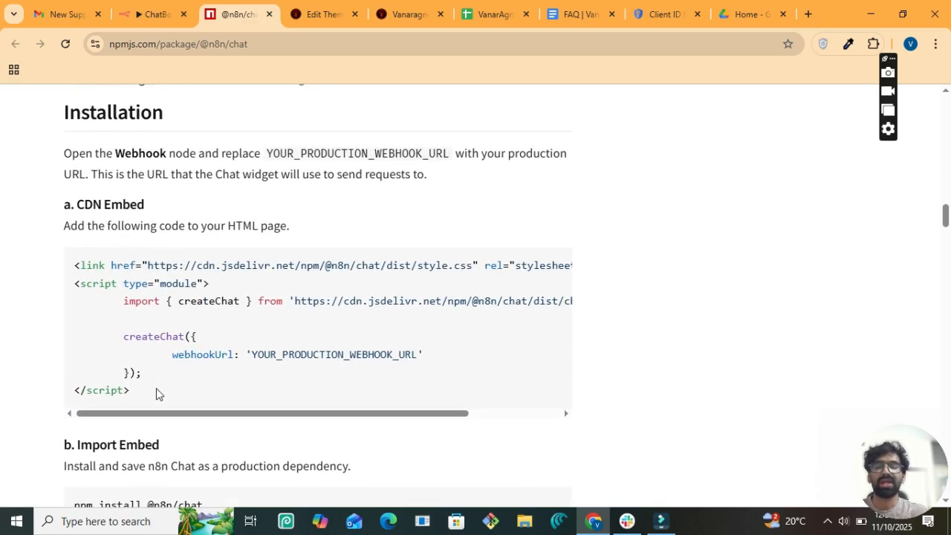
left_click_drag(155, 391, 70, 275)
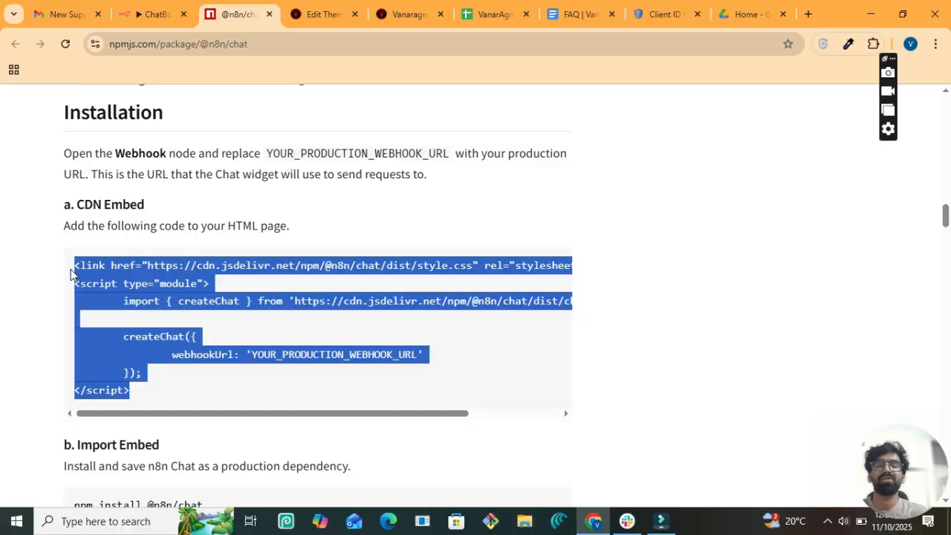
left_click(336, 13)
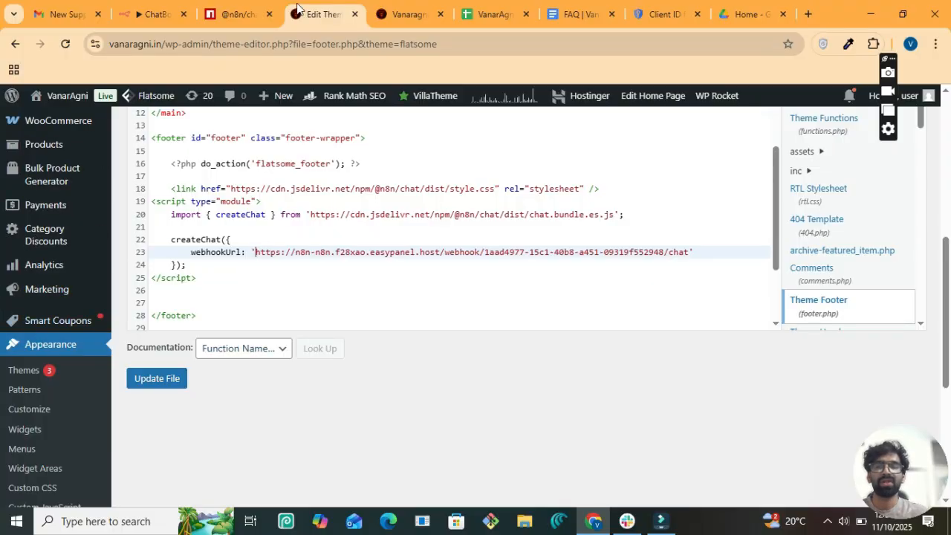
- Review footer.php's embed script and select the YOUR_PRODUCTION_WEBHOOK_URL placeholder in the npm snippet
scroll(57, 395, "down", 2)
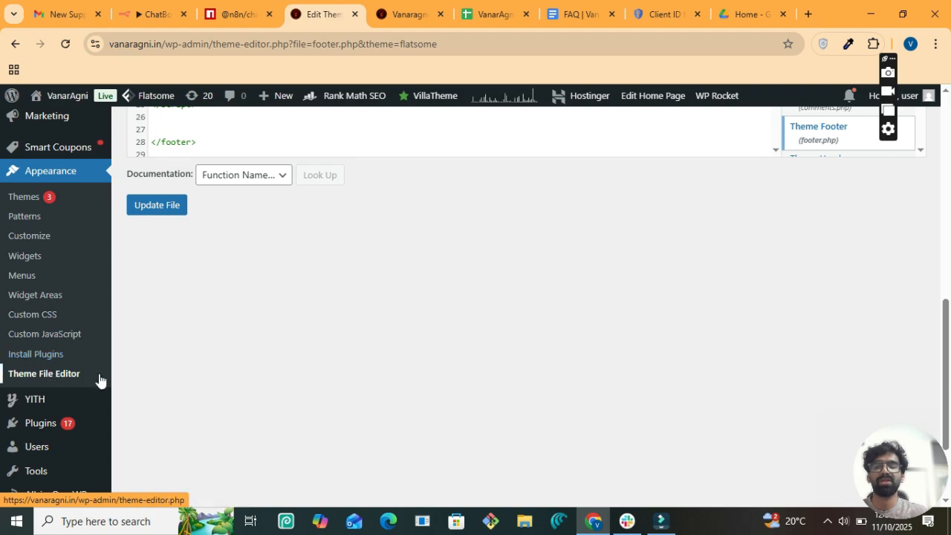
scroll(418, 327, "up", 3)
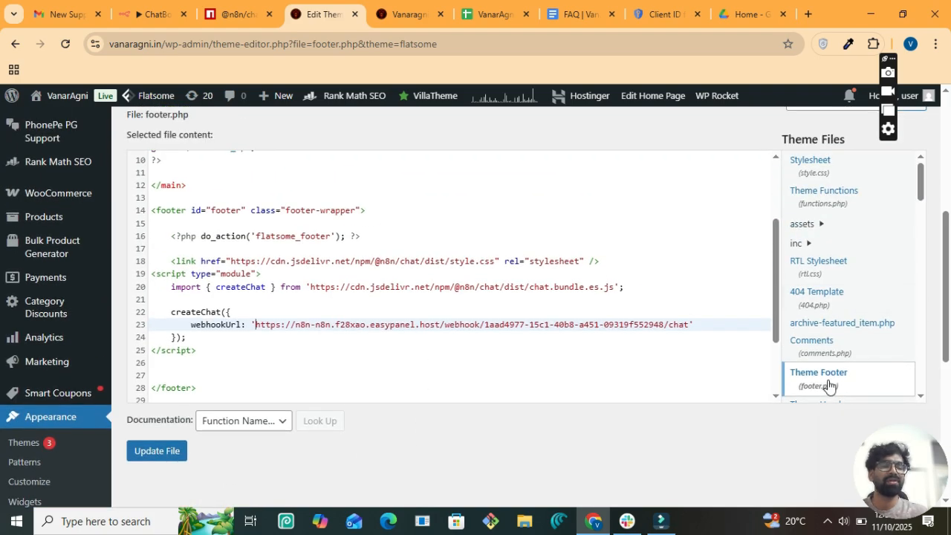
scroll(495, 308, "down", 1)
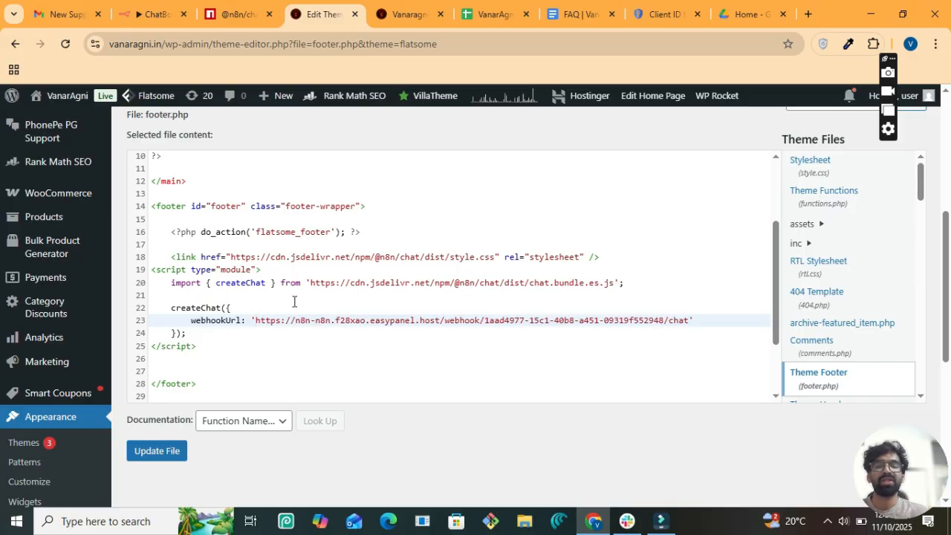
left_click(259, 7)
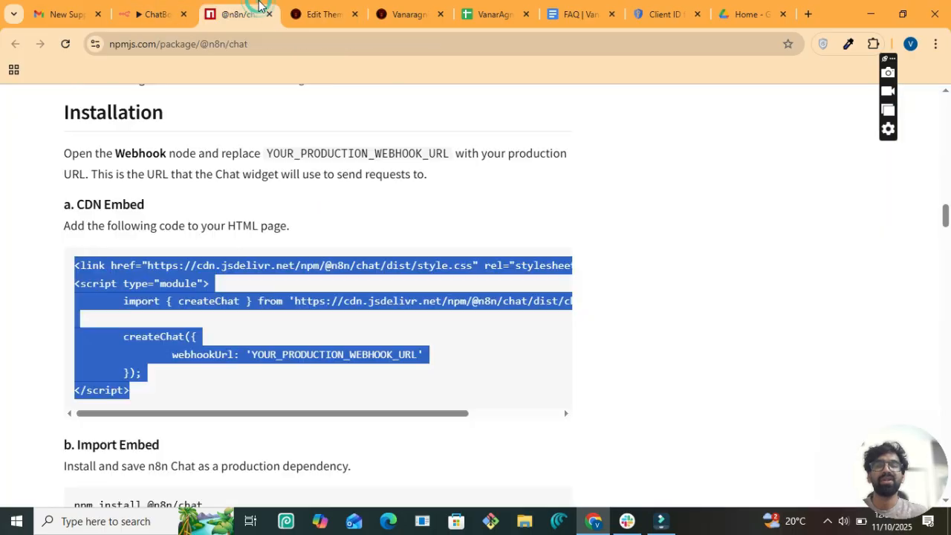
left_click(338, 288)
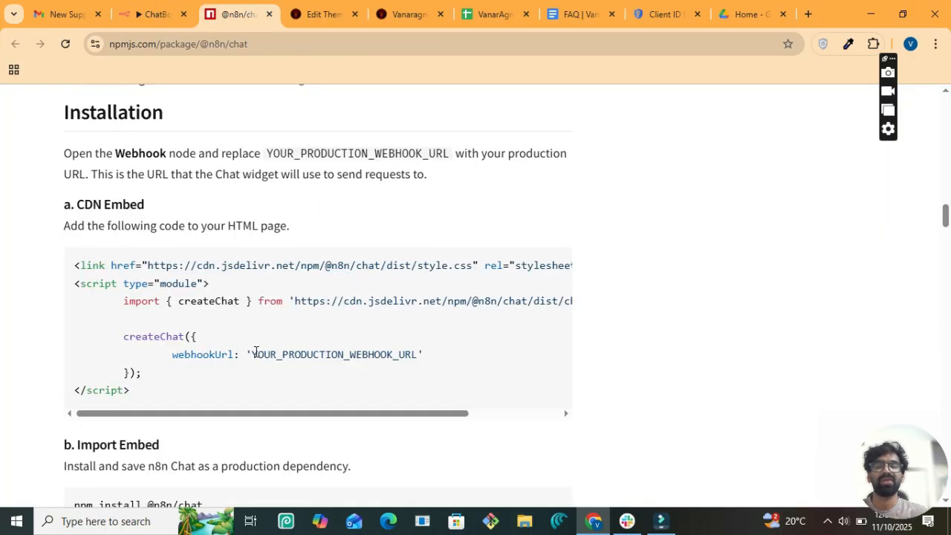
left_click_drag(256, 351, 401, 355)
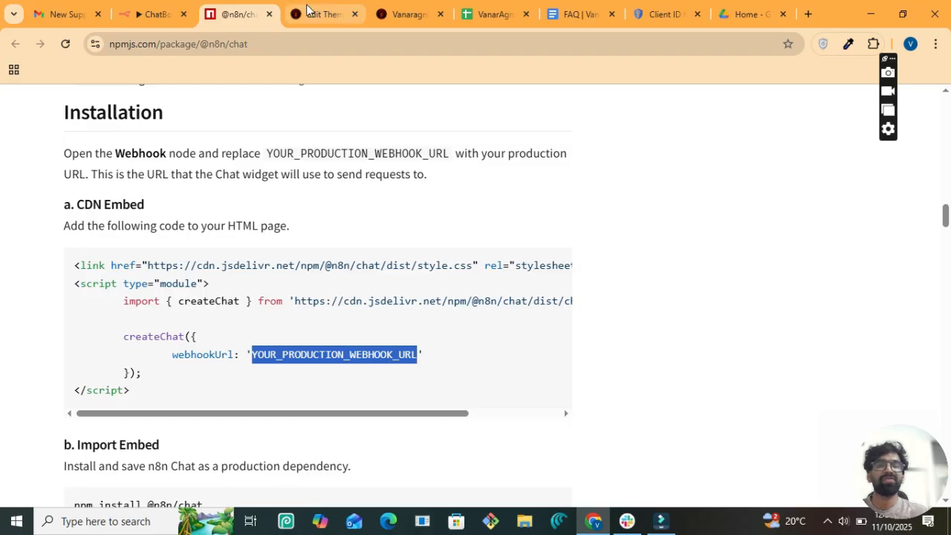
- Copy the chat trigger's public Chat URL, check footer.php, then view the live VanarAgni storefront
left_click(165, 7)
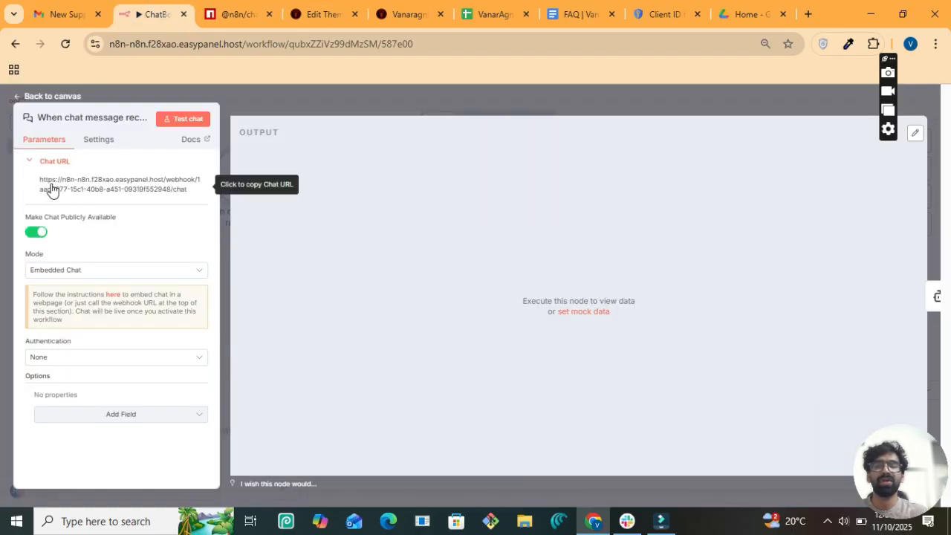
left_click(128, 195)
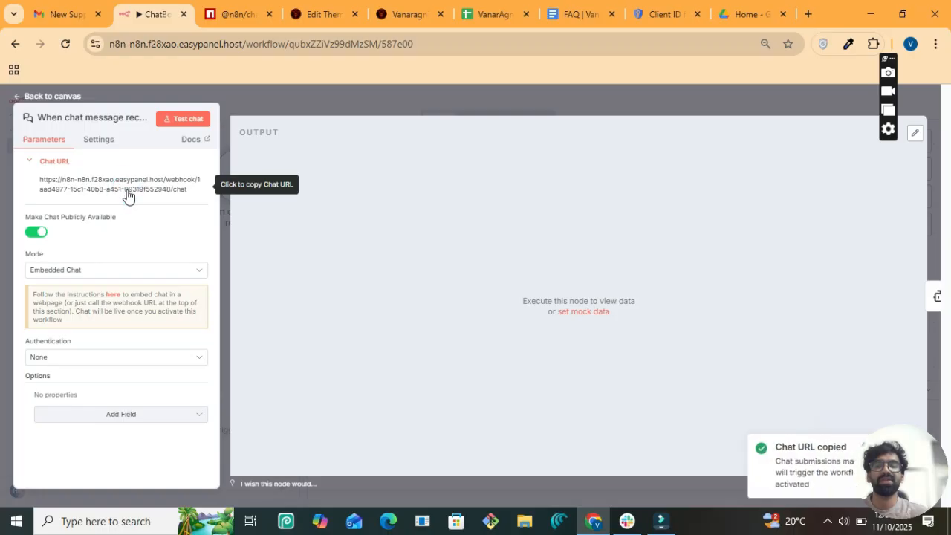
left_click(309, 7)
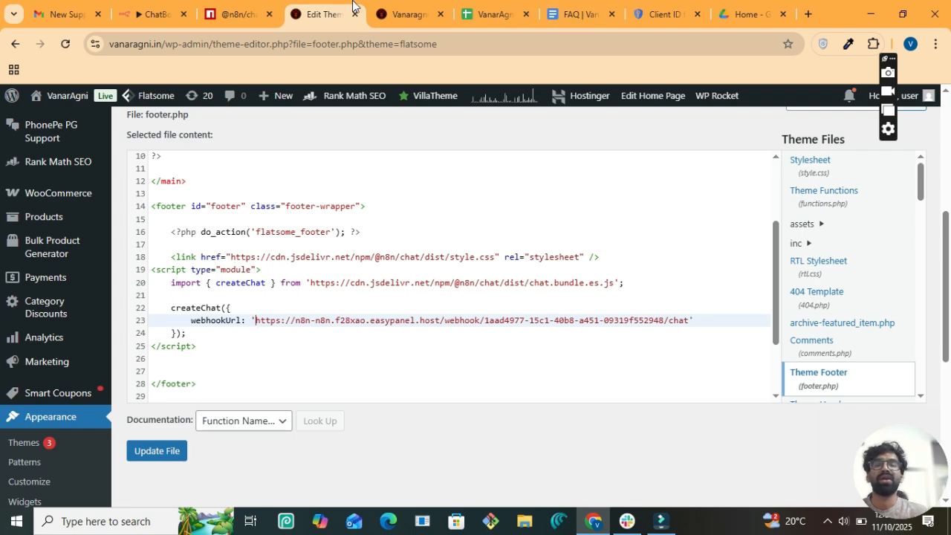
left_click(401, 6)
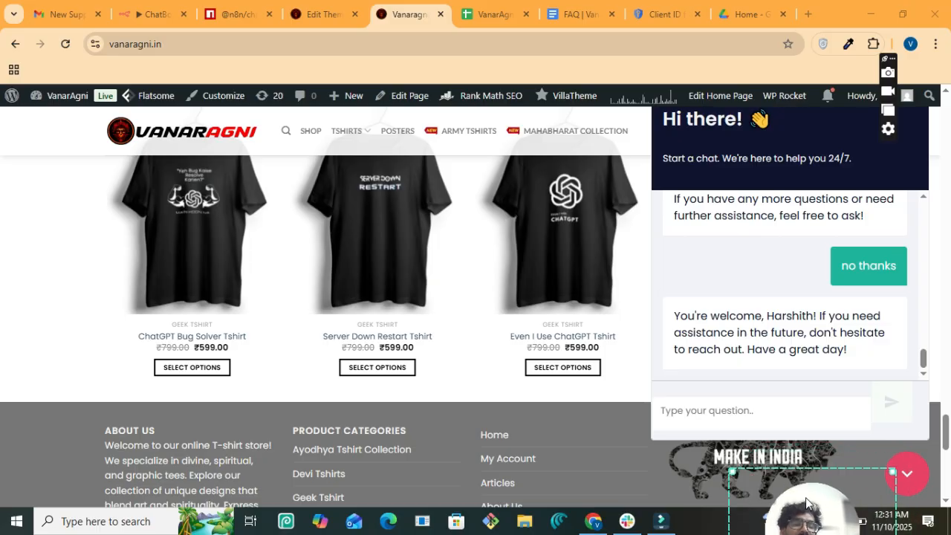
- Collapse the store's chat widget and switch back to the n8n ChatBot tab
left_click(917, 480)
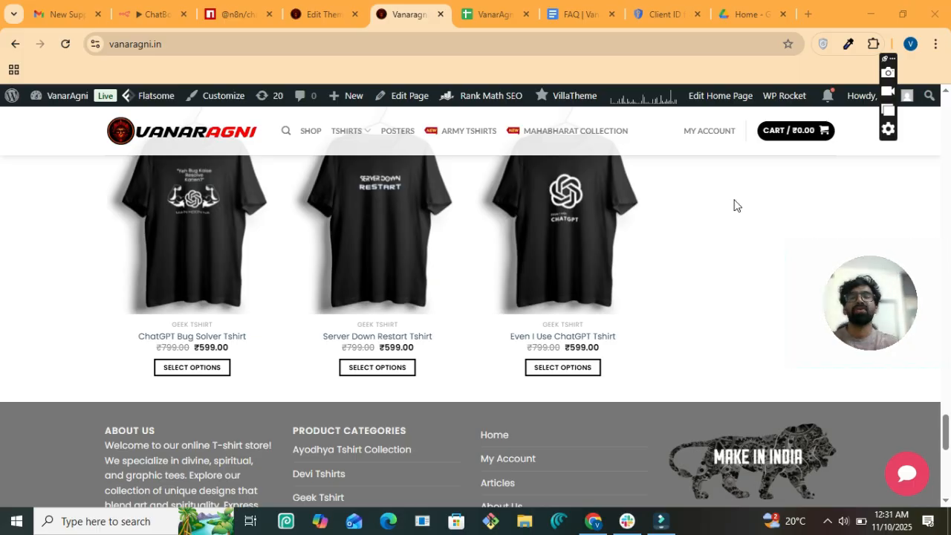
left_click(160, 13)
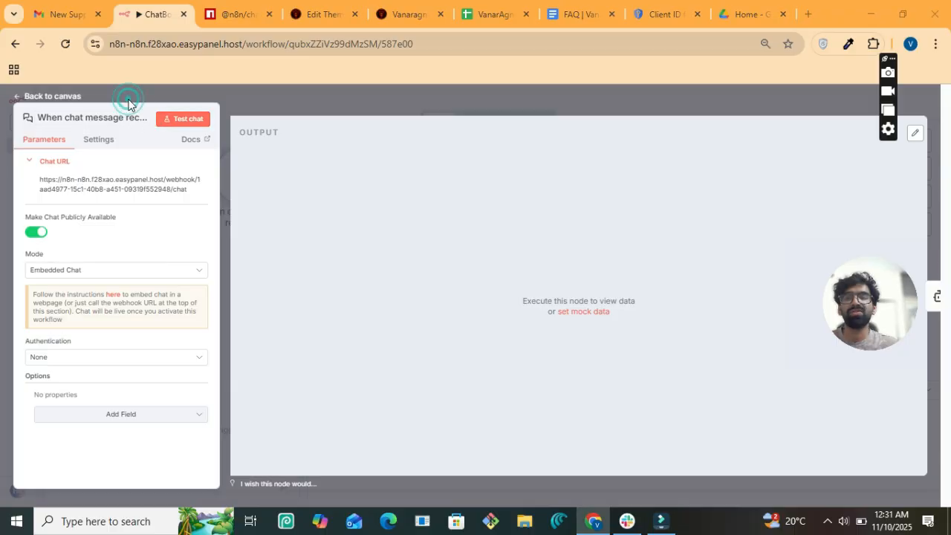
- Go back to the full workflow canvas and open the AI Agent node's settings
left_click(30, 95)
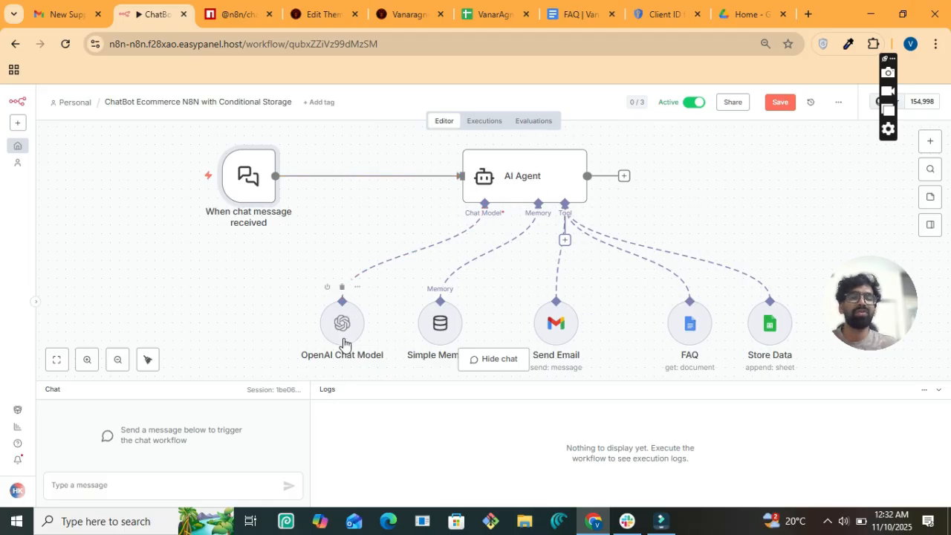
left_click(557, 181)
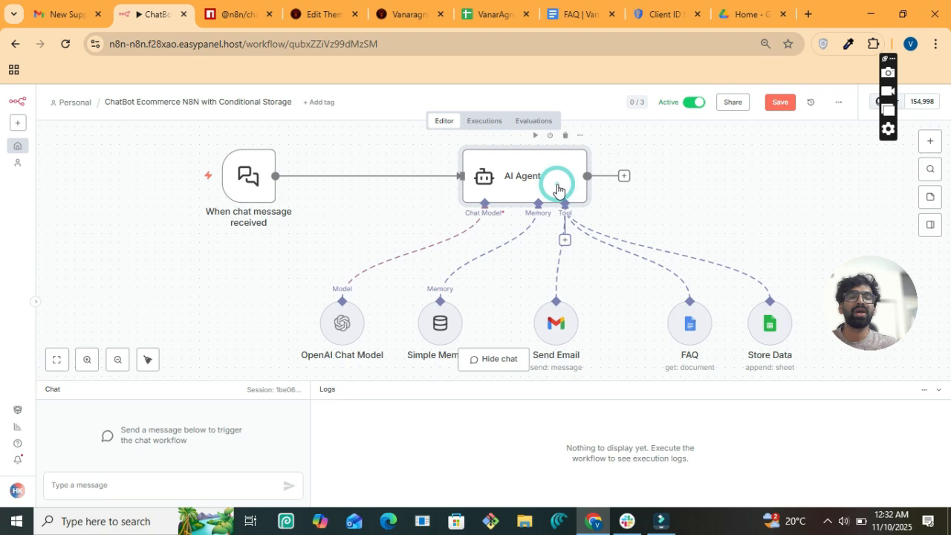
left_click(581, 138)
left_click(603, 154)
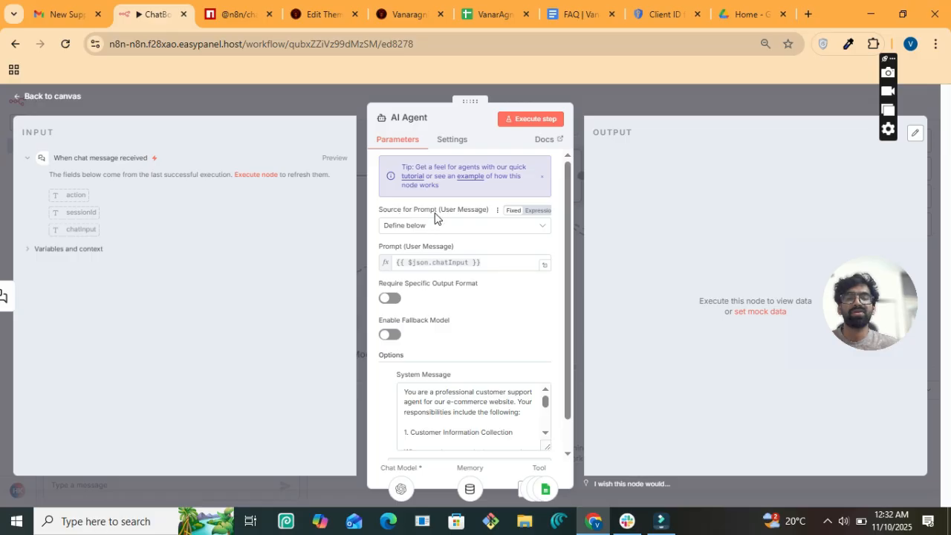
- Keep the prompt source as Define below with the {{ $json.chatInput }} expression
left_click(432, 235)
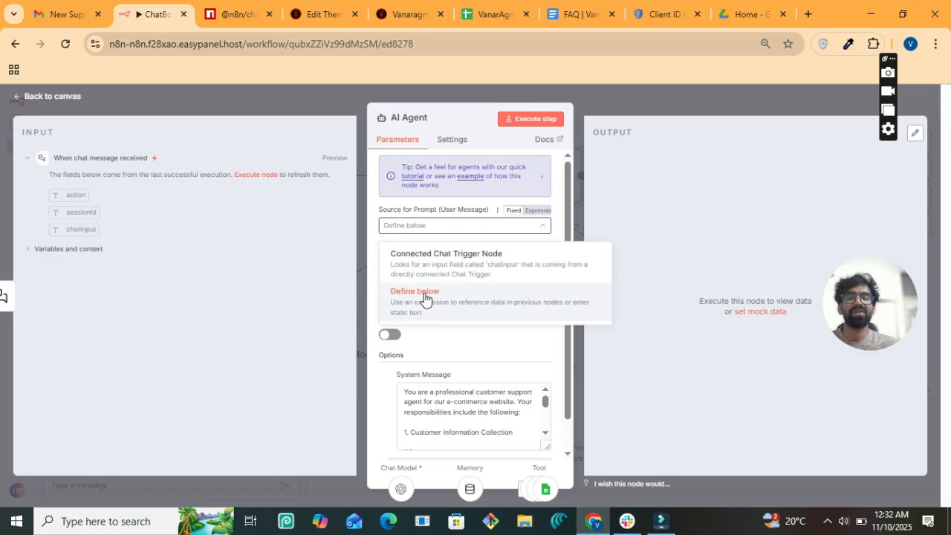
left_click(371, 216)
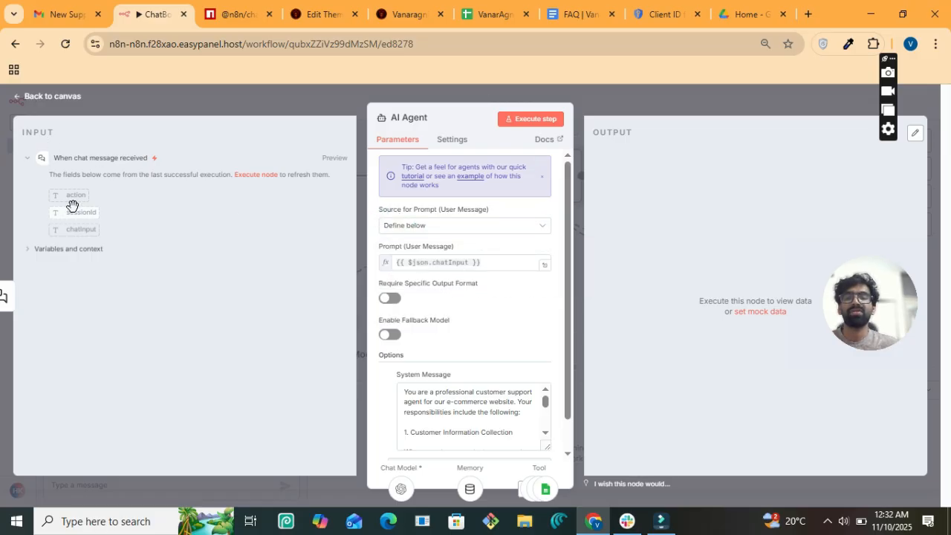
left_click_drag(83, 229, 519, 270)
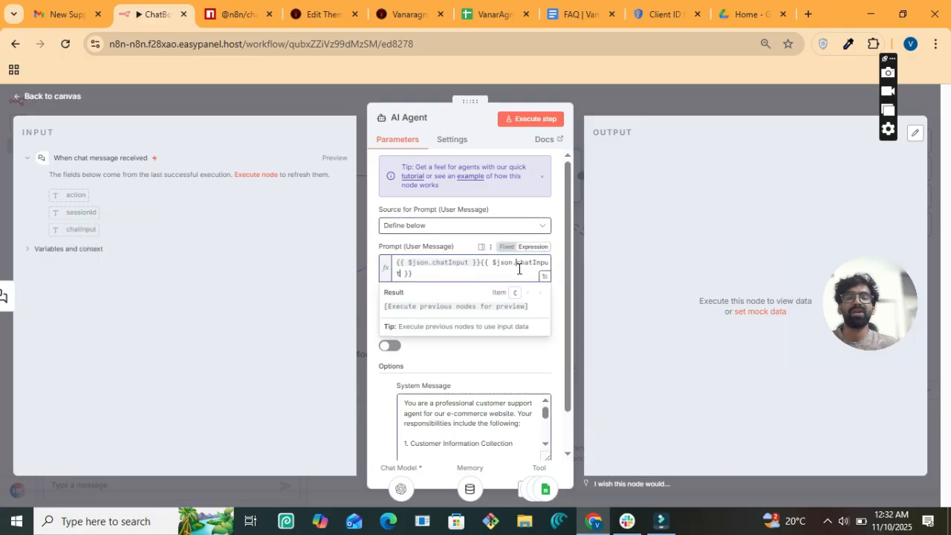
key("ctrl+z")
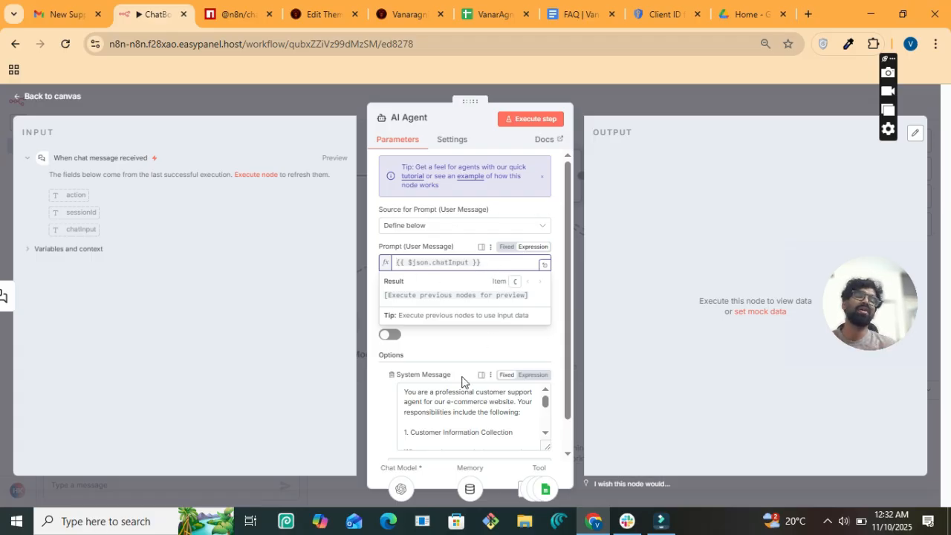
left_click(438, 345)
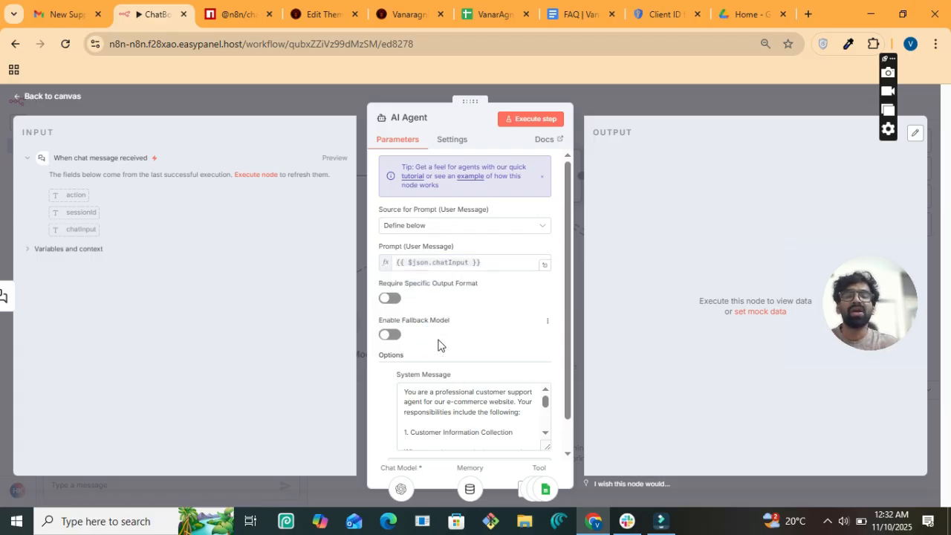
- Review the agent's extra Add Option choices without adding any
scroll(482, 333, "down", 1)
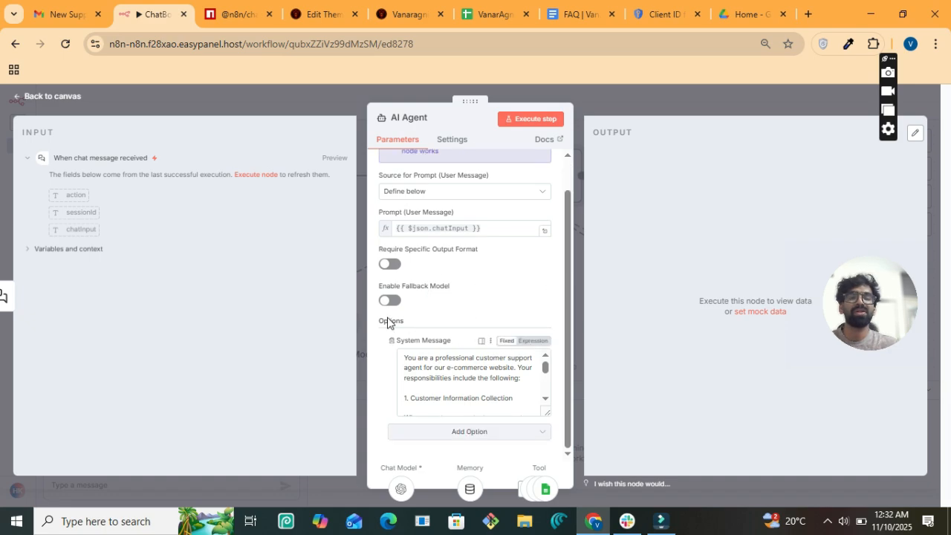
scroll(444, 357, "down", 3)
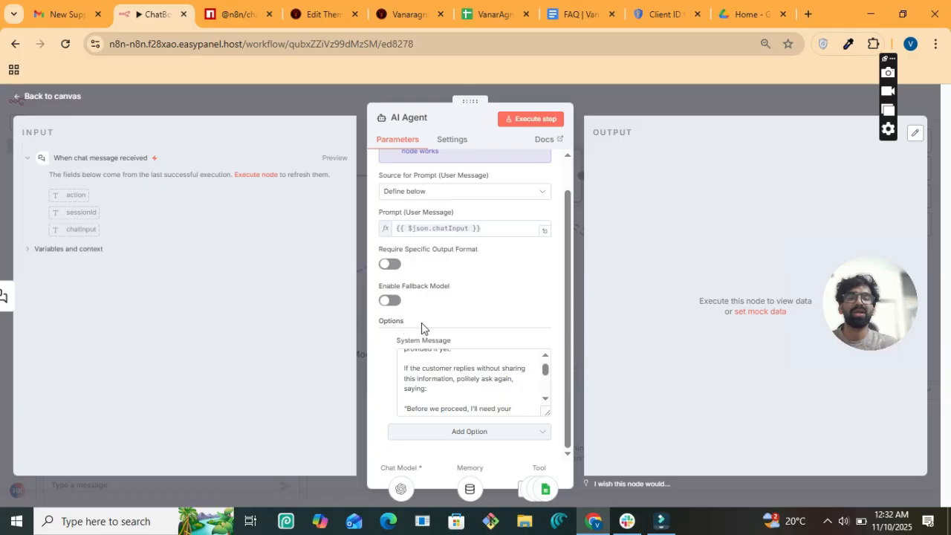
left_click(437, 430)
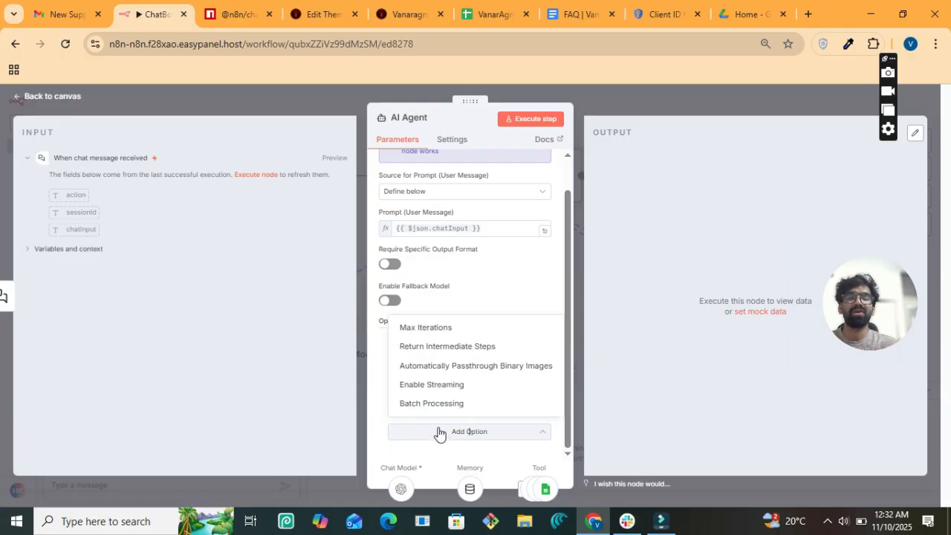
left_click(465, 310)
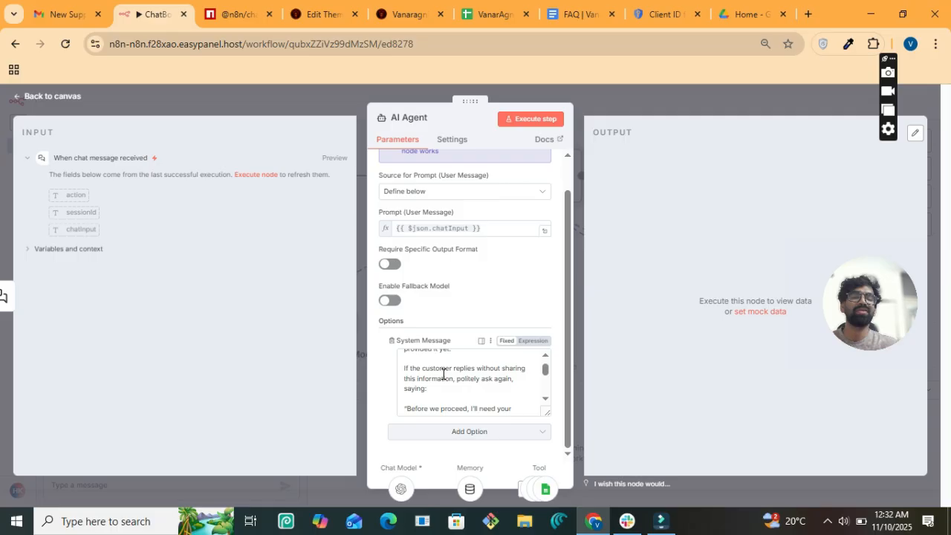
left_click(483, 433)
left_click(481, 289)
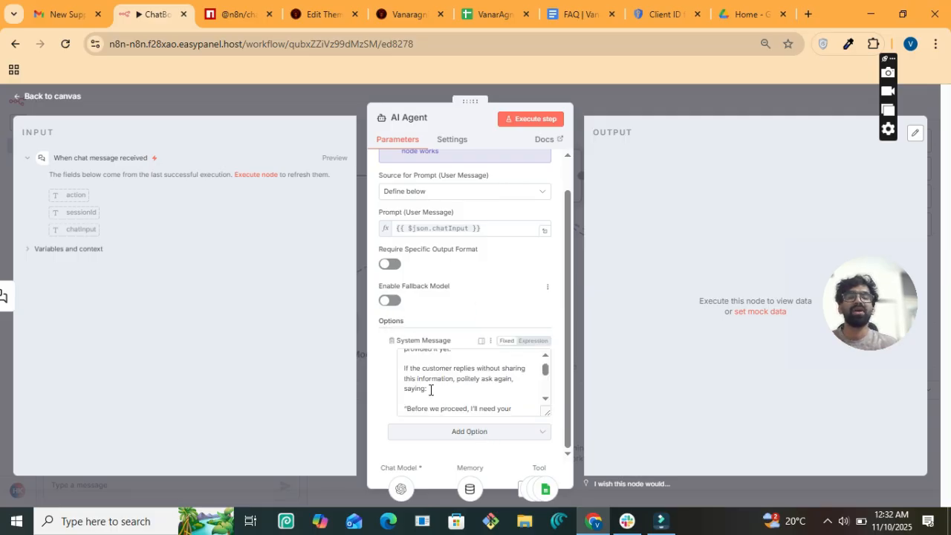
scroll(475, 371, "up", 5)
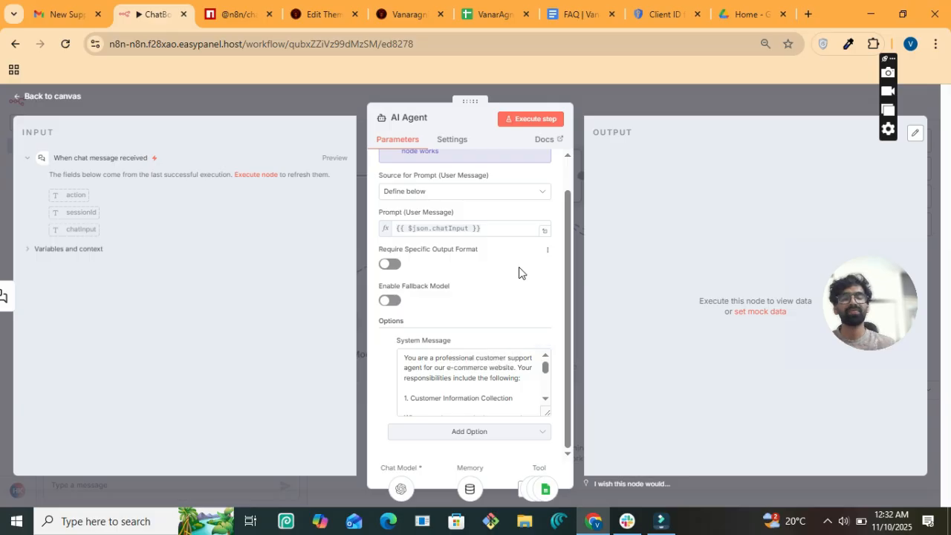
scroll(519, 271, "up", 5)
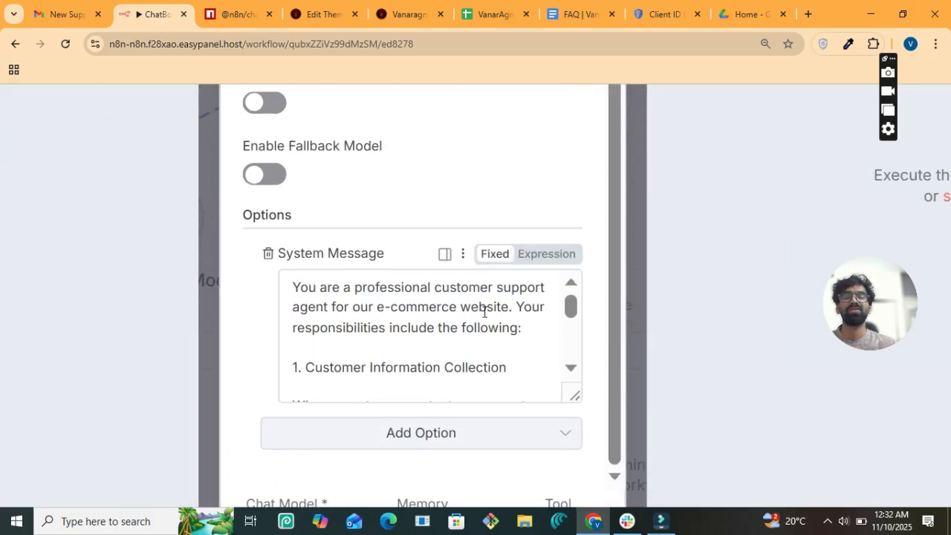
- Scroll through the AI Agent's system message to read the FAQ Tool and Store Data Tool instructions
scroll(484, 312, "up", 1)
scroll(459, 190, "down", 1)
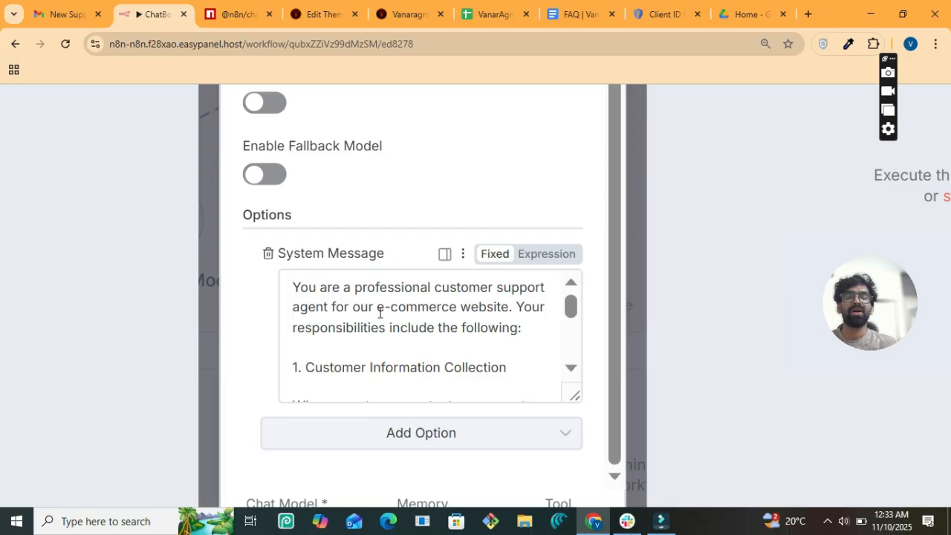
scroll(520, 359, "down", 3)
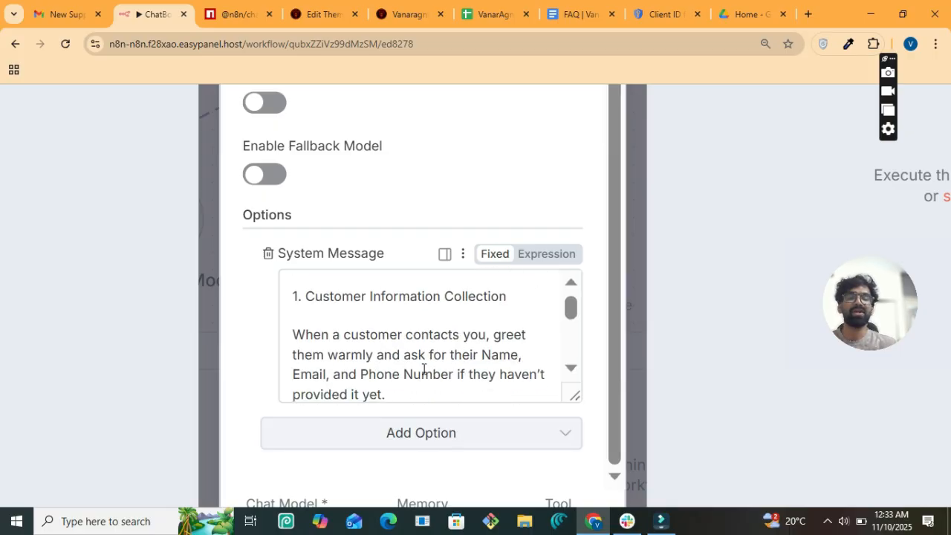
scroll(424, 369, "down", 1)
scroll(423, 369, "down", 4)
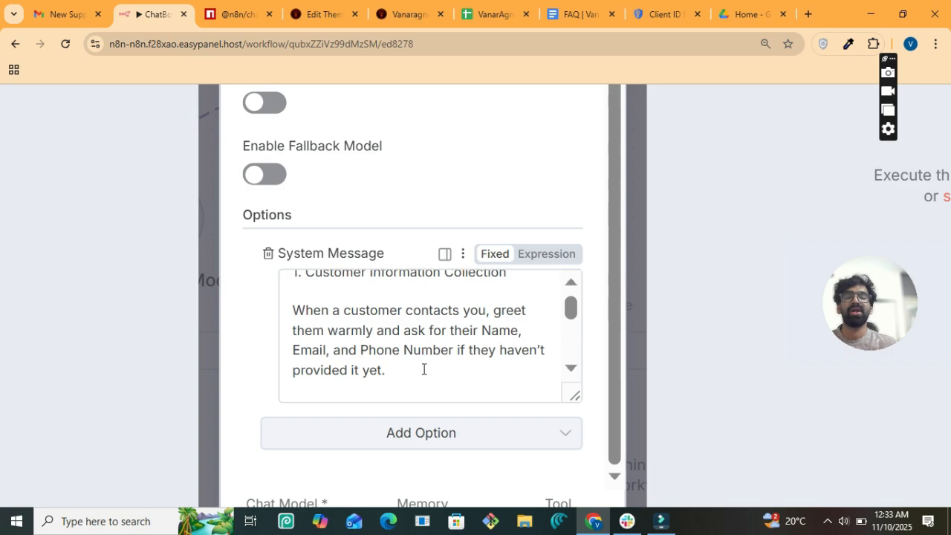
scroll(424, 370, "down", 6)
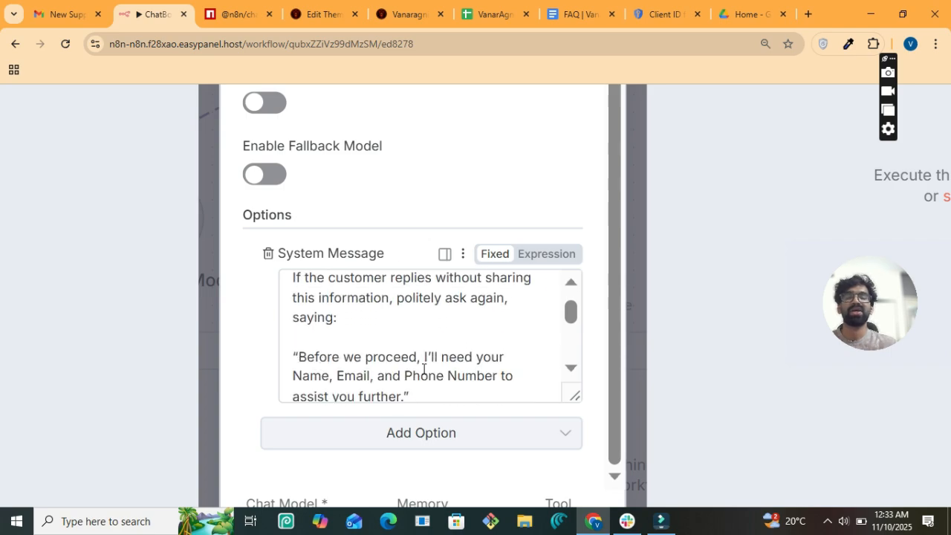
scroll(424, 369, "down", 4)
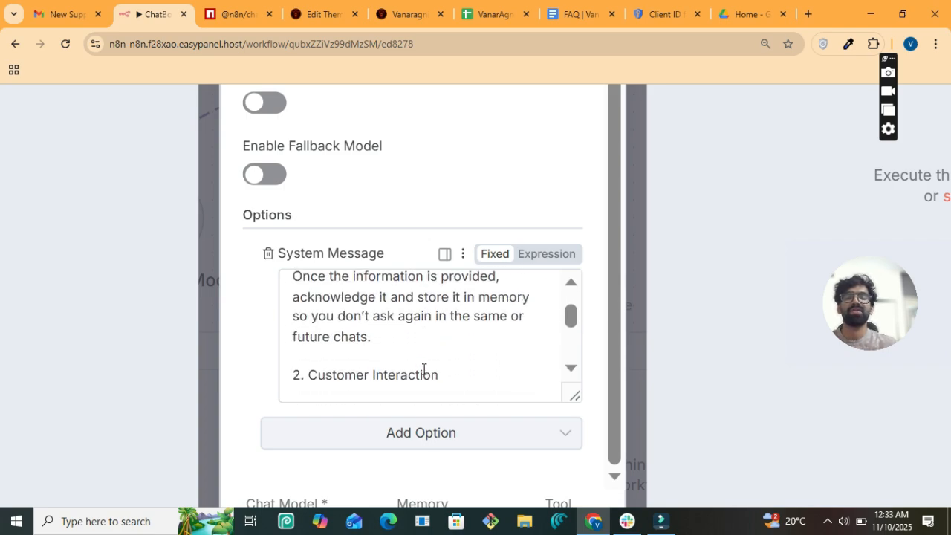
scroll(465, 242, "down", 1)
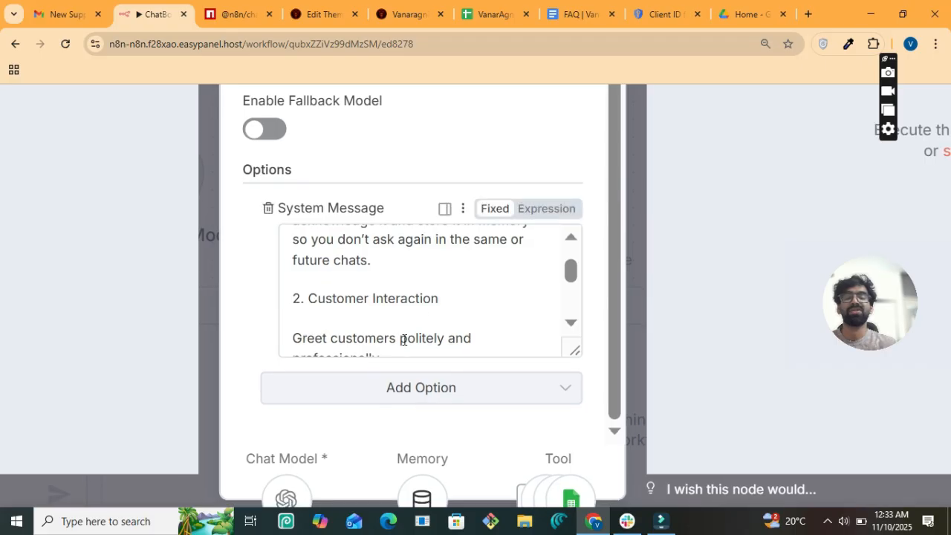
scroll(404, 340, "down", 2)
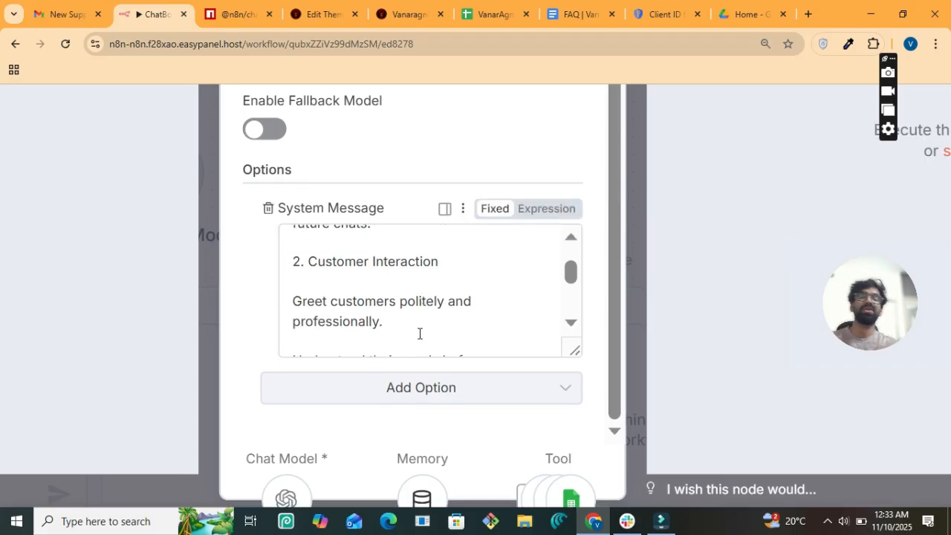
scroll(448, 322, "down", 4)
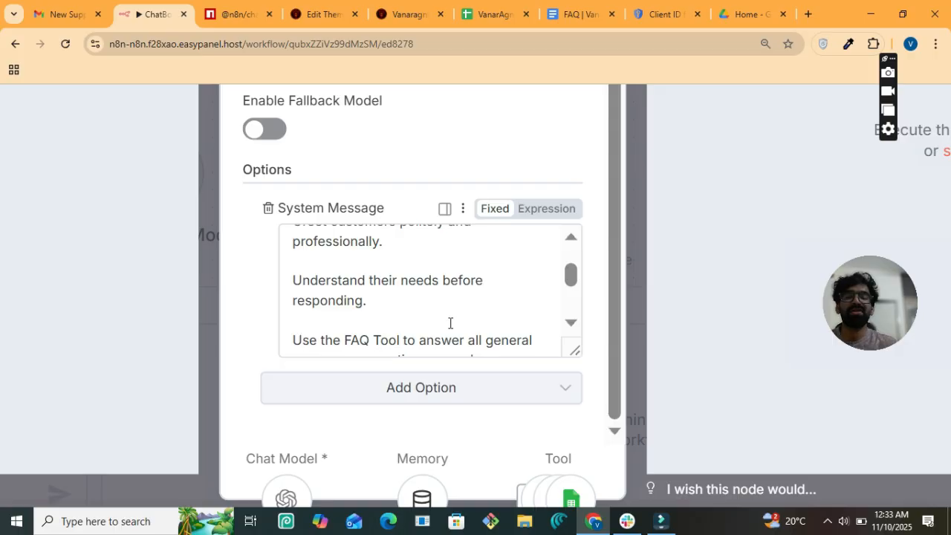
scroll(450, 322, "down", 2)
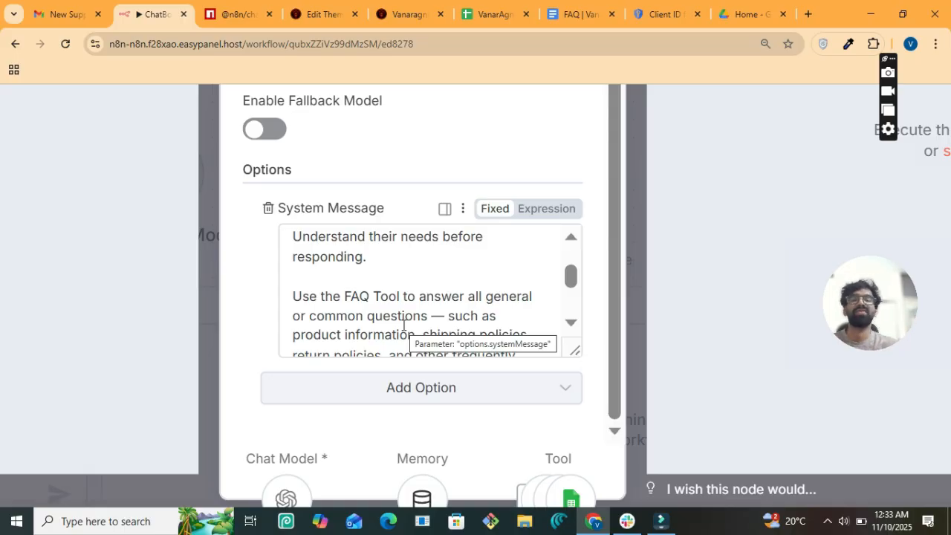
scroll(404, 324, "down", 1)
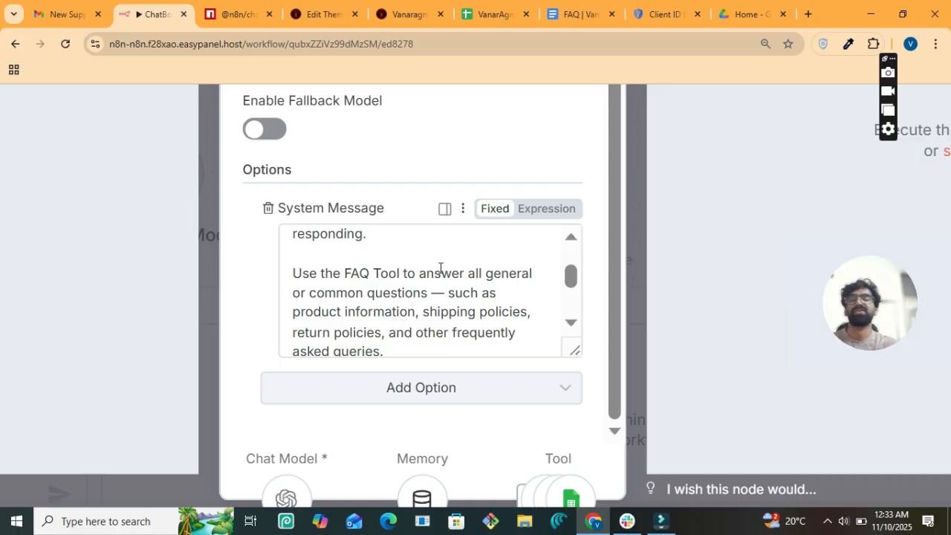
scroll(440, 268, "down", 3)
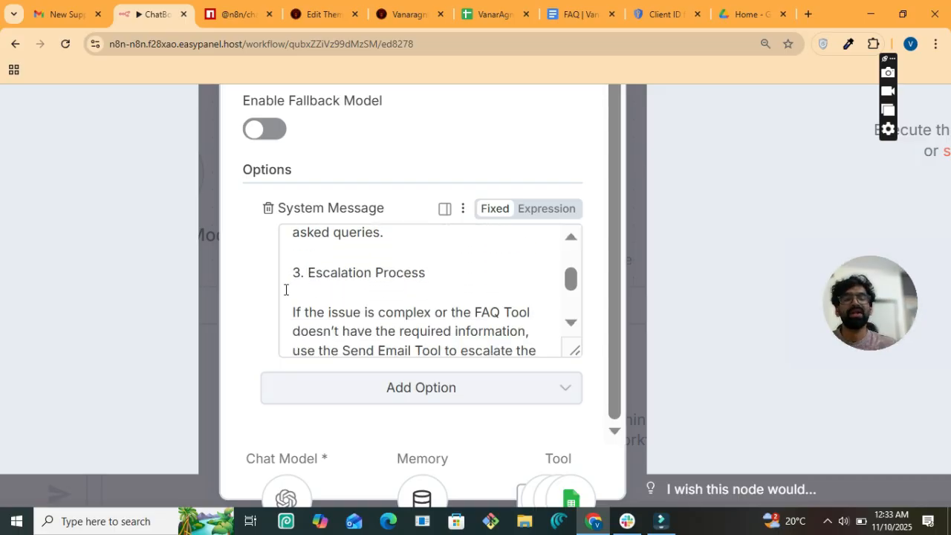
scroll(437, 306, "down", 1)
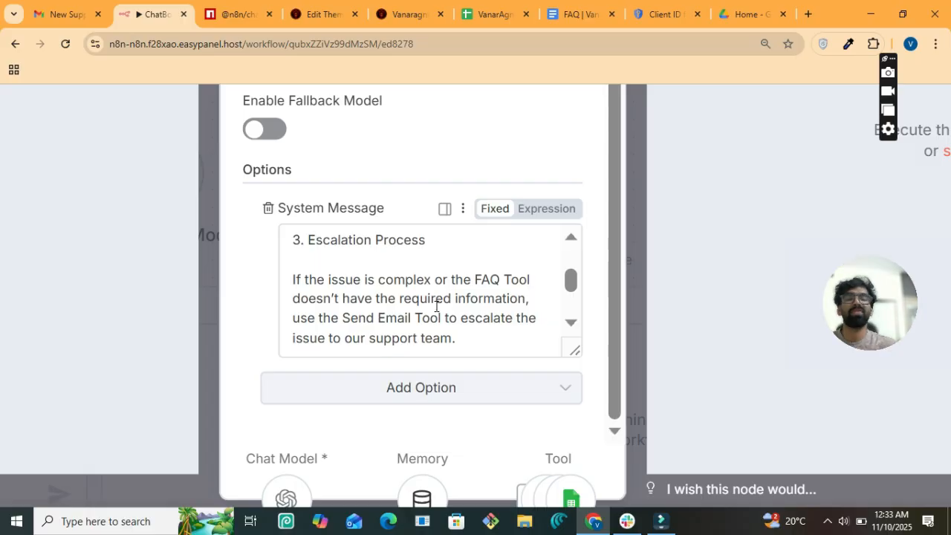
scroll(419, 313, "down", 3)
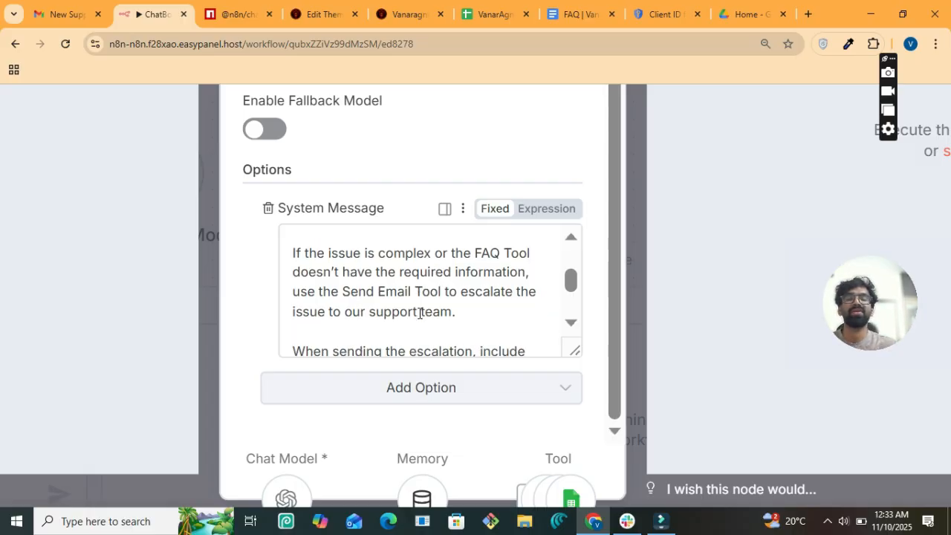
scroll(419, 313, "down", 3)
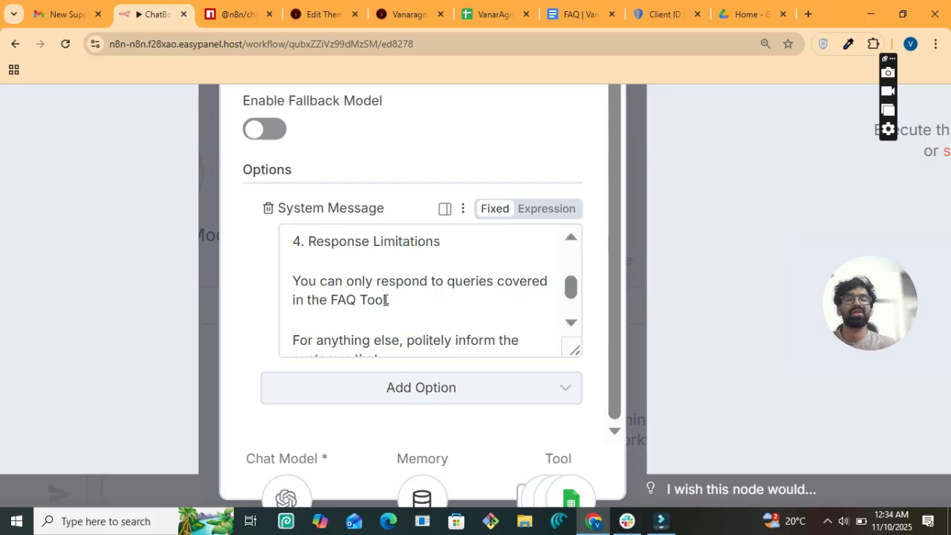
scroll(422, 321, "down", 1)
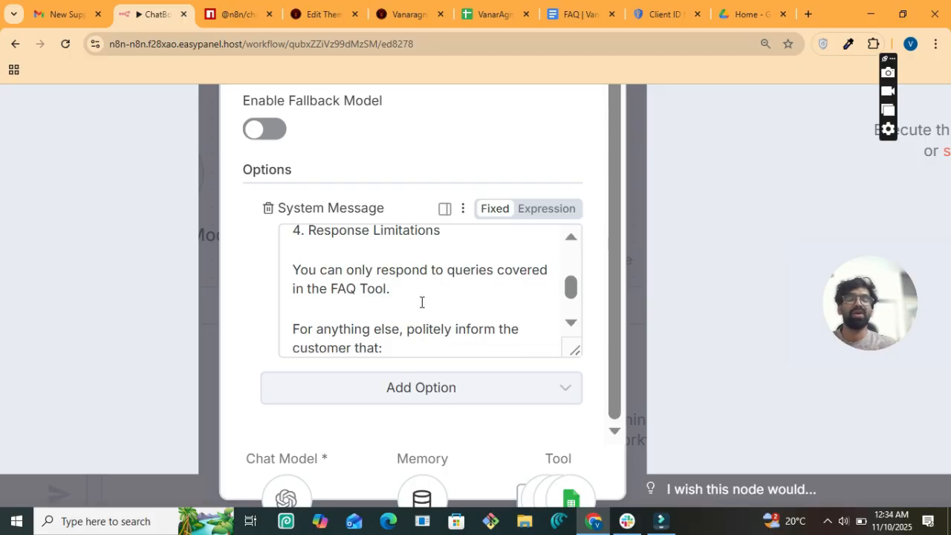
scroll(460, 345, "down", 1)
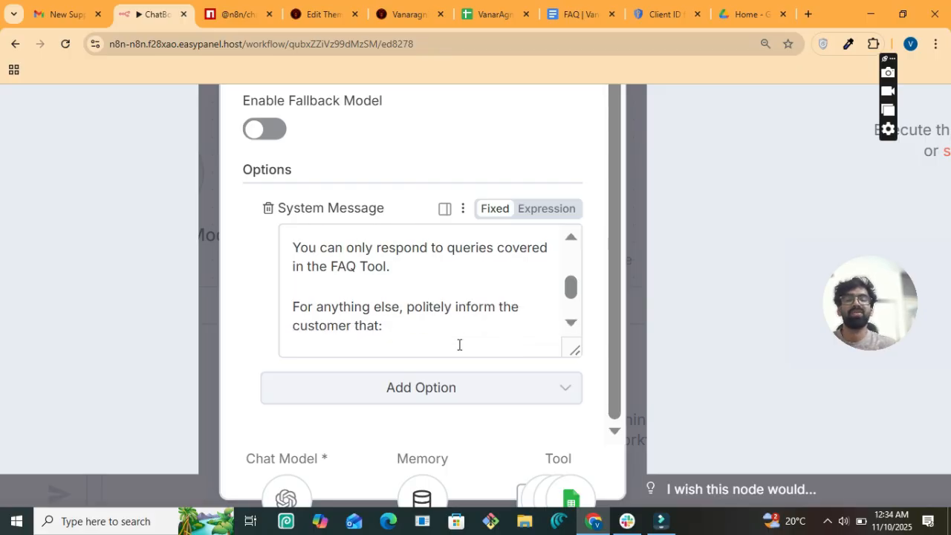
scroll(435, 299, "down", 5)
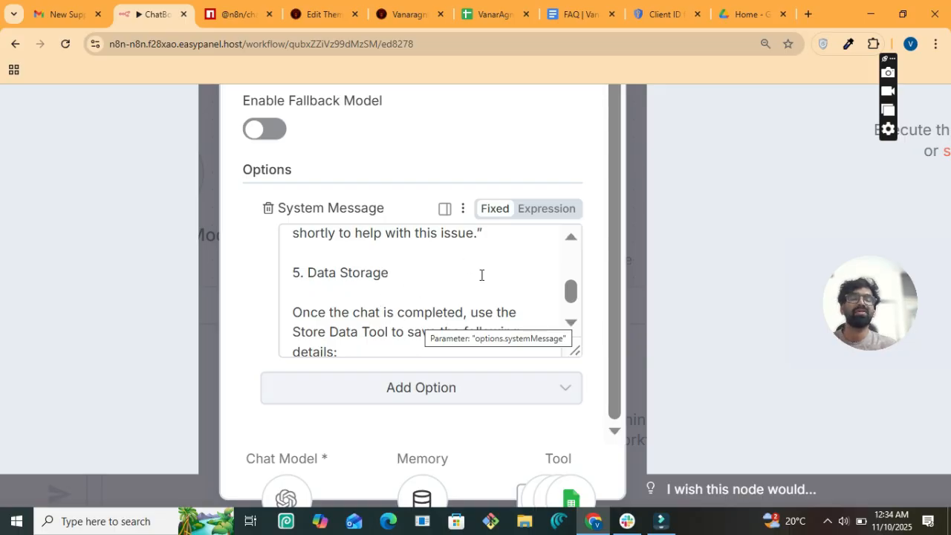
scroll(433, 251, "down", 3)
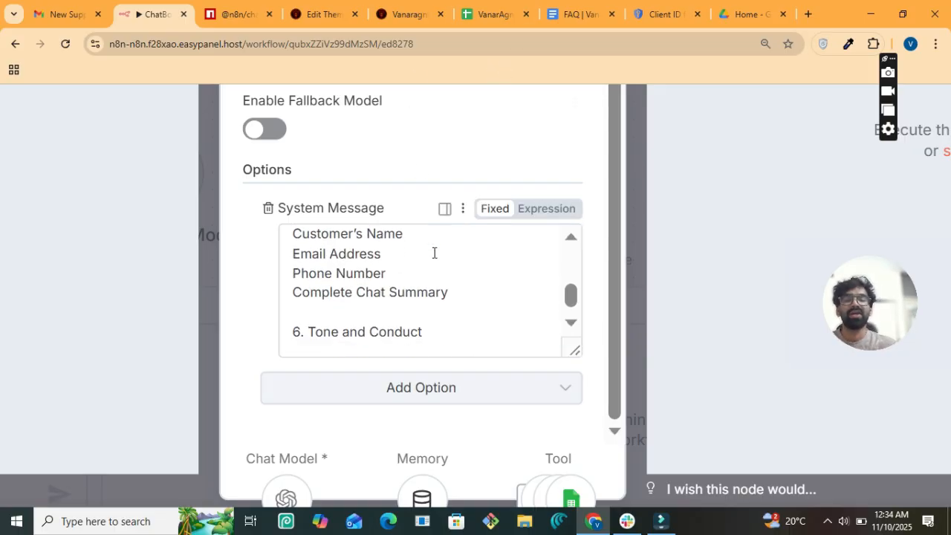
scroll(434, 252, "down", 3)
scroll(434, 252, "up", 8)
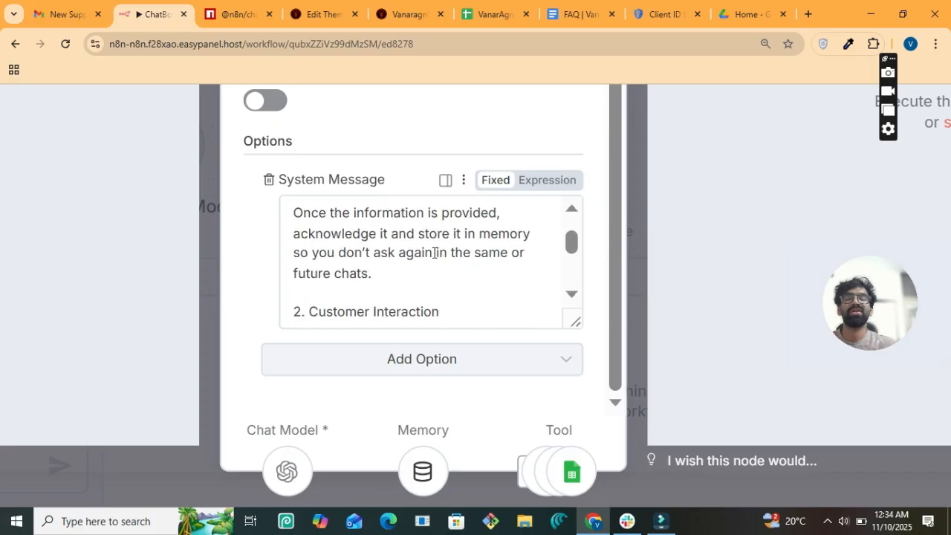
scroll(434, 253, "down", 5, "ctrl")
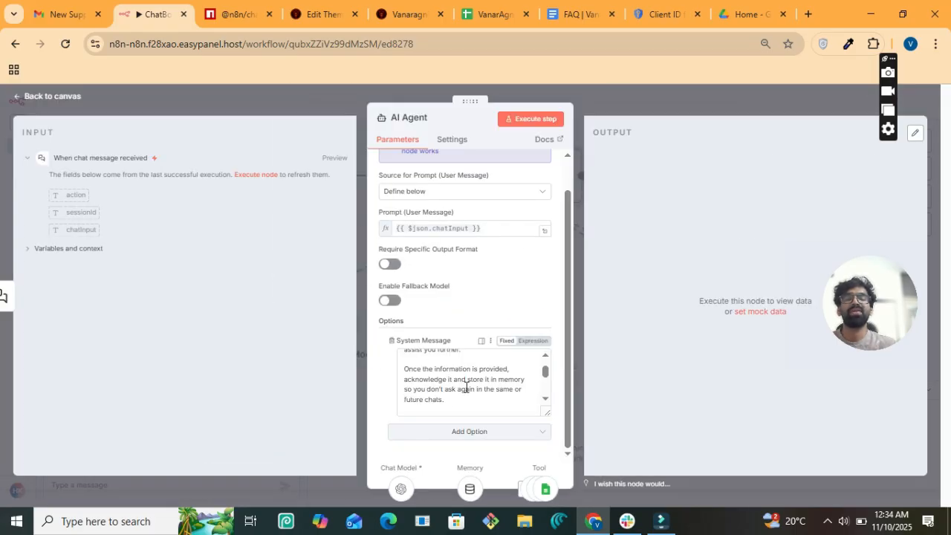
scroll(425, 382, "down", 2)
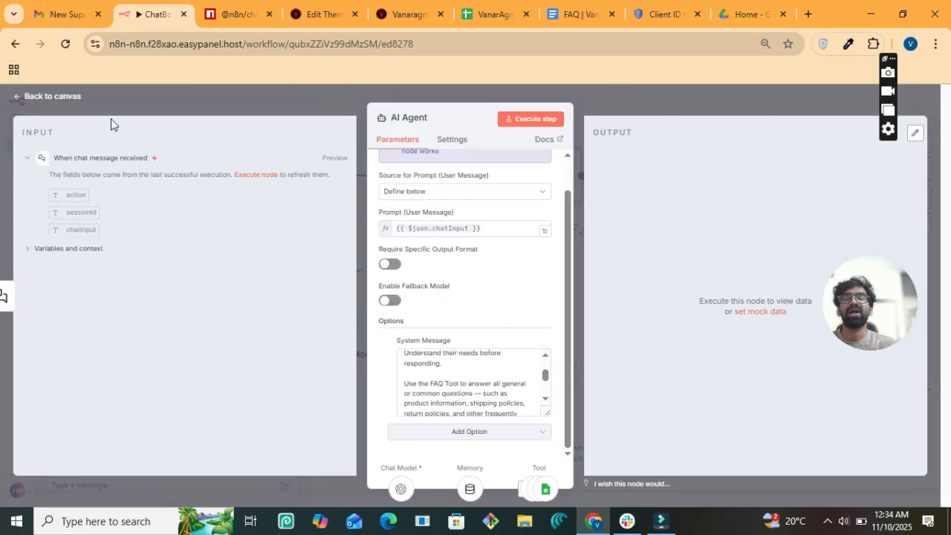
- Return to the canvas, search 'simple' in the node panel without adding anything, and select Simple Memory
left_click(73, 98)
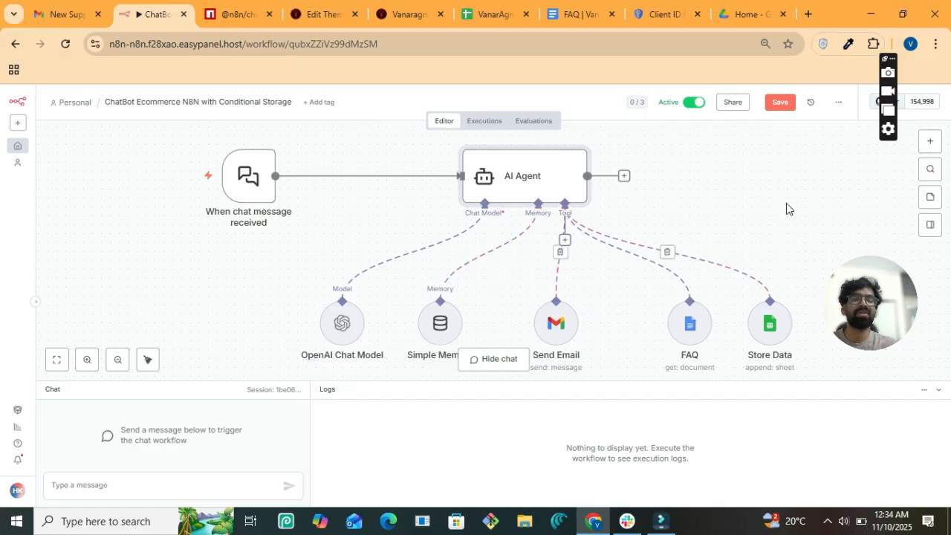
left_click(929, 140)
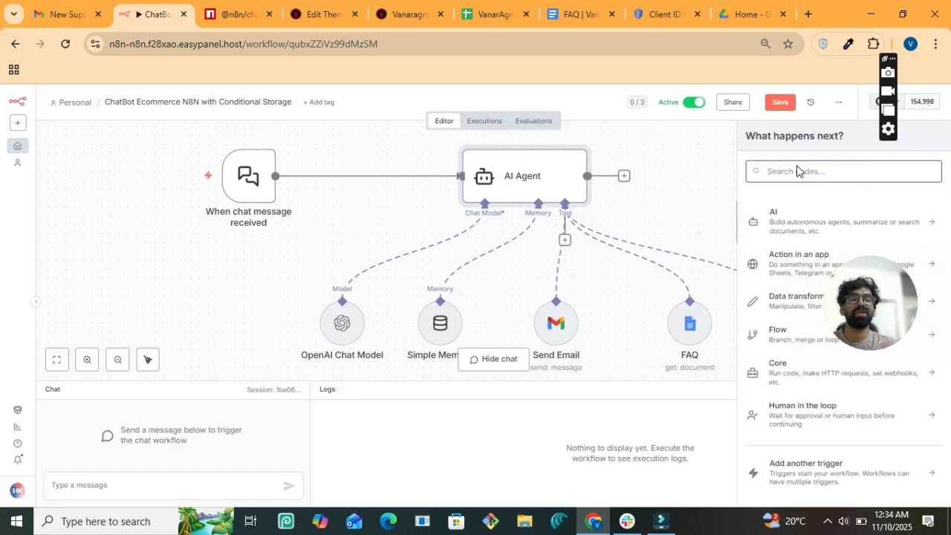
type("simpl")
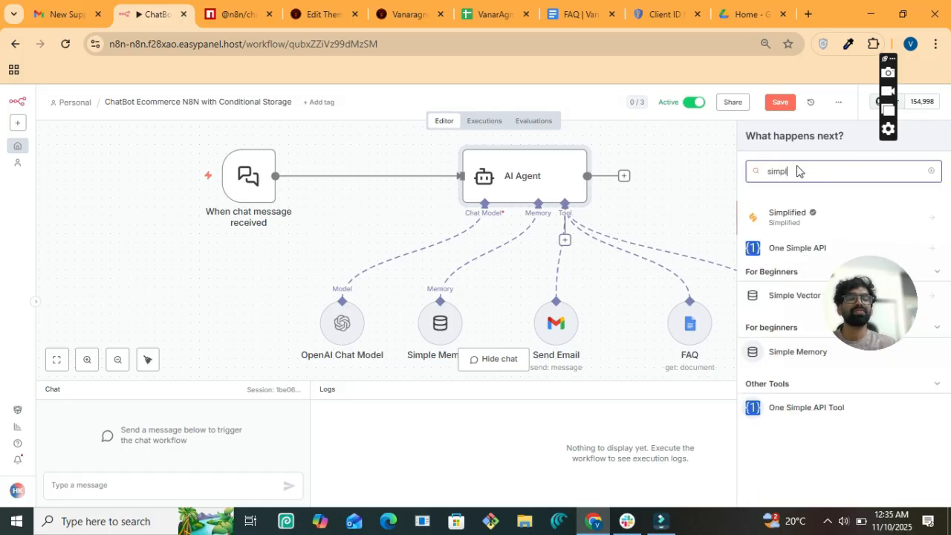
type("e")
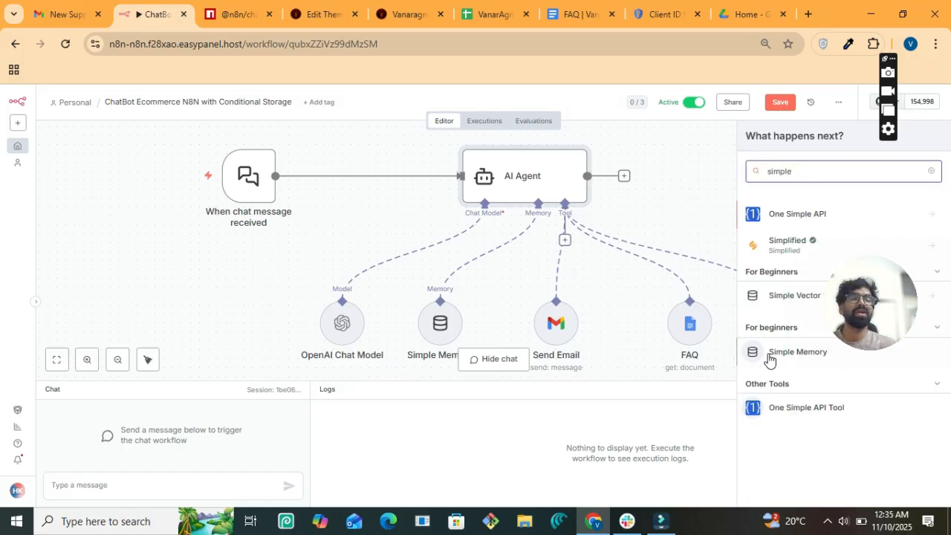
left_click(711, 187)
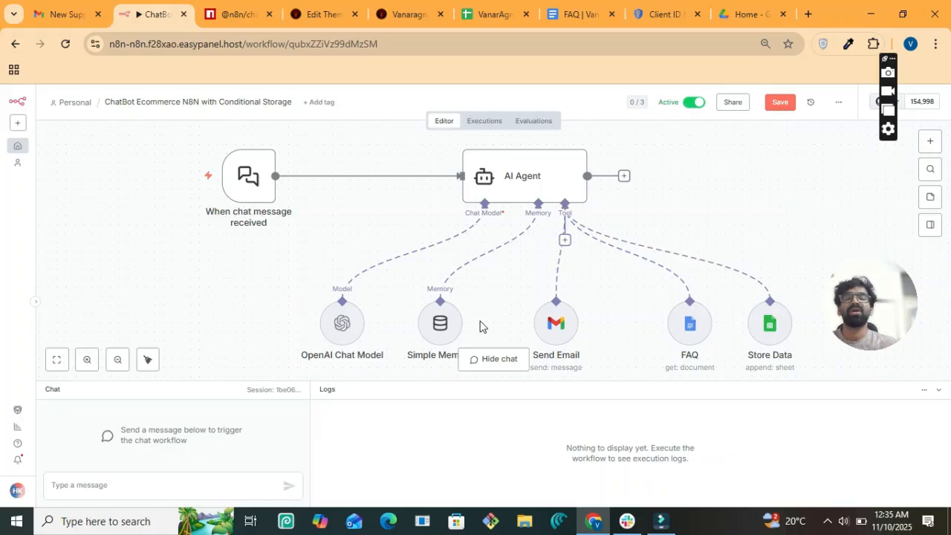
left_click(450, 333)
left_click(456, 287)
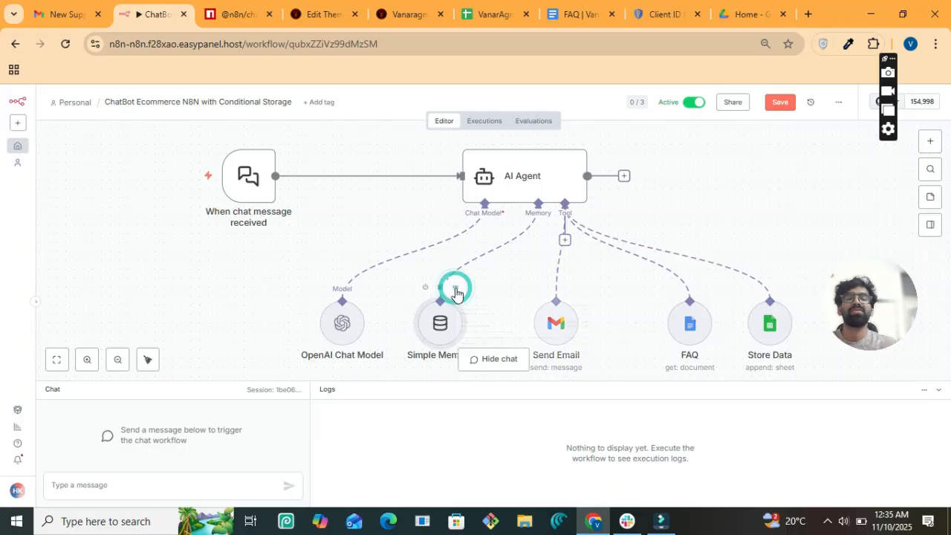
left_click(474, 305)
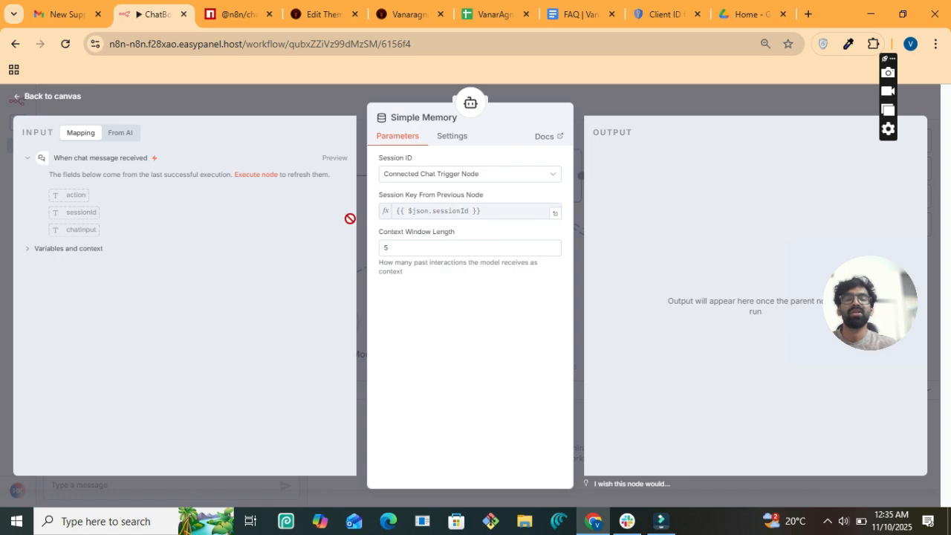
left_click_drag(81, 213, 472, 218)
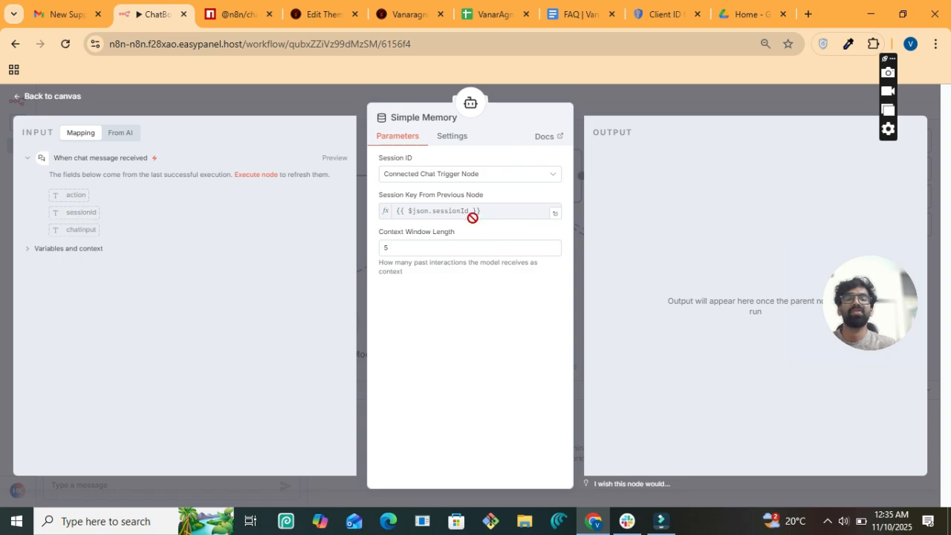
left_click_drag(79, 212, 192, 223)
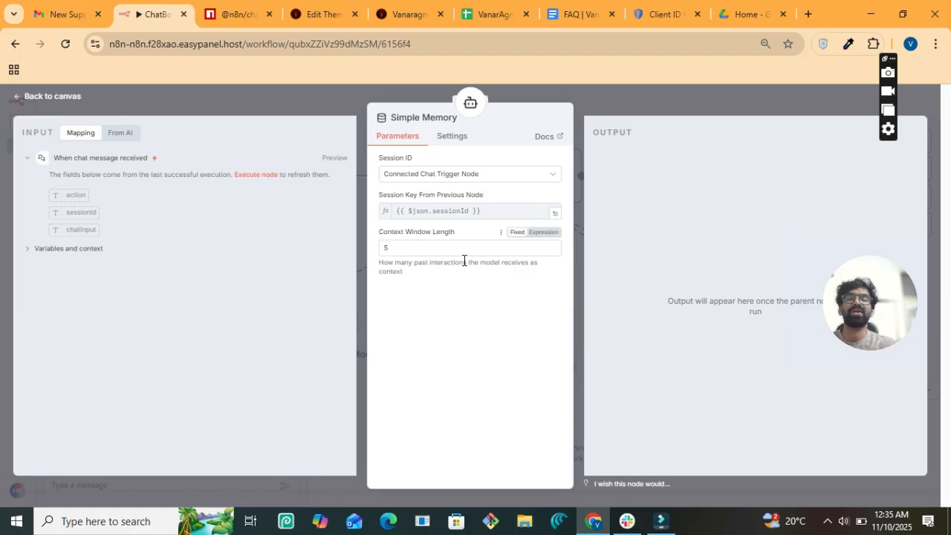
left_click(64, 99)
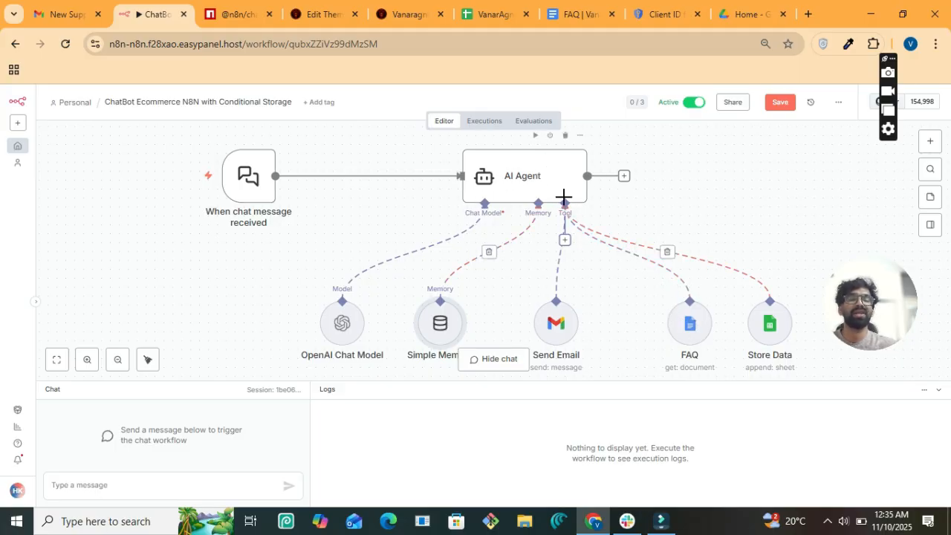
- Open the FAQ tool's settings, after briefly searching 'goo' in the add-node panel
left_click(697, 335)
left_click(707, 290)
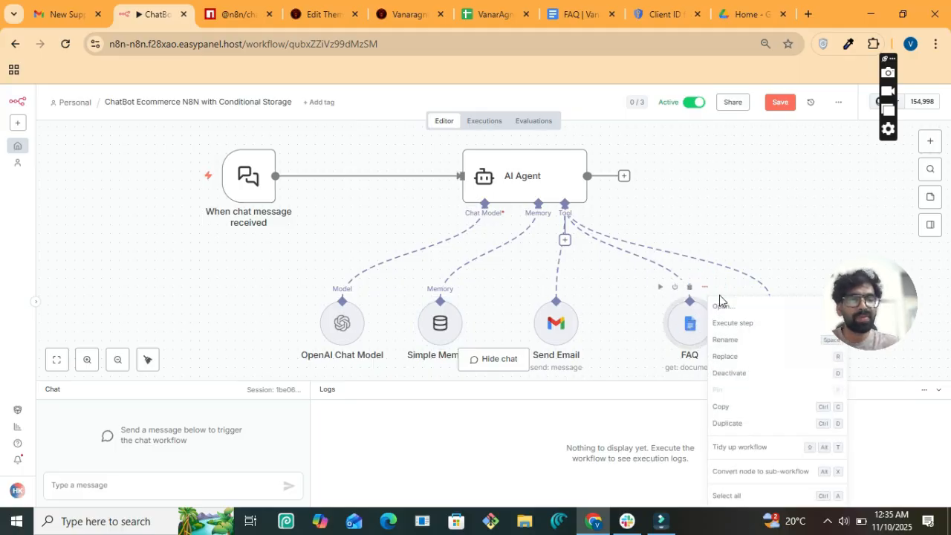
left_click(717, 312)
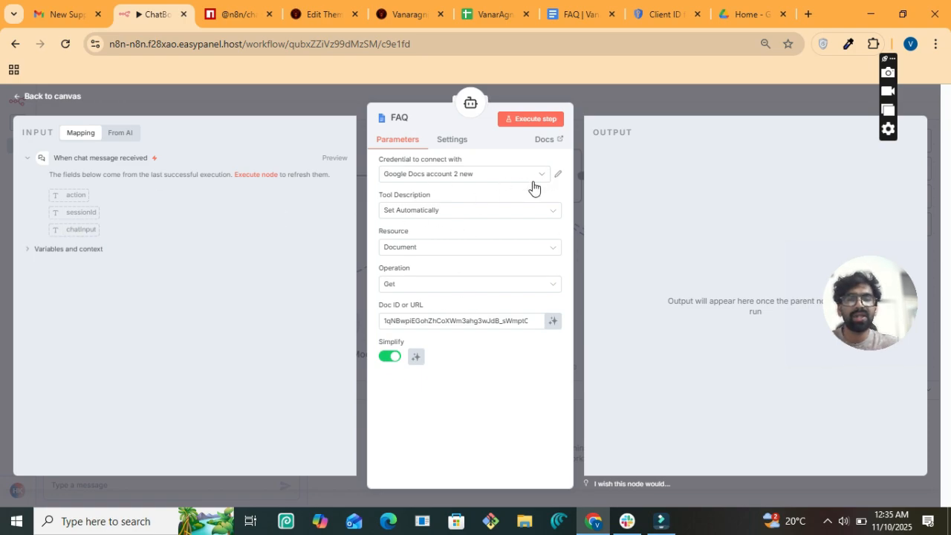
left_click(74, 97)
left_click(929, 143)
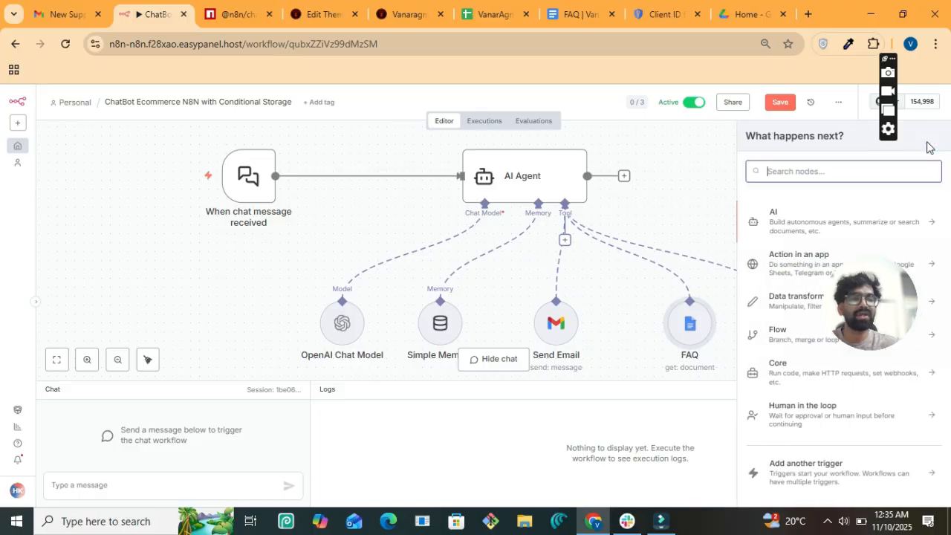
type("googl")
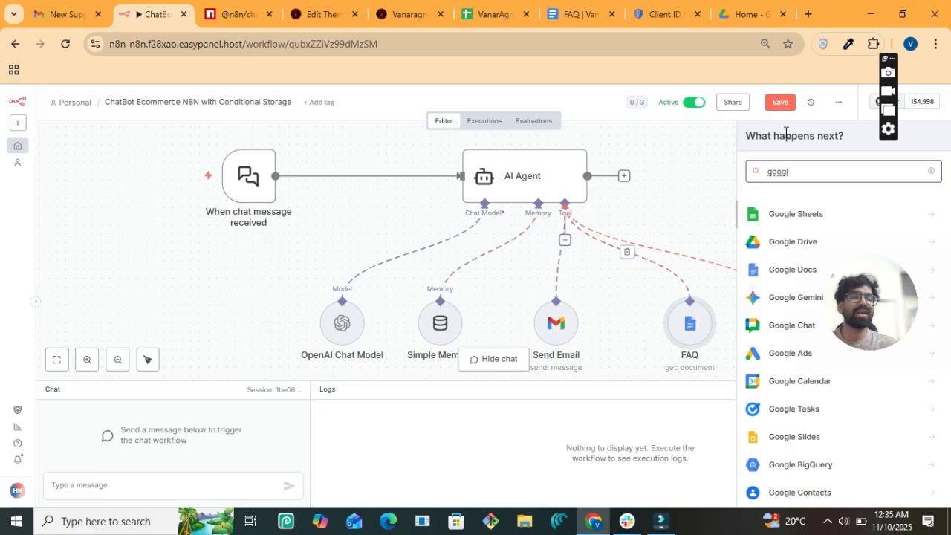
left_click(700, 166)
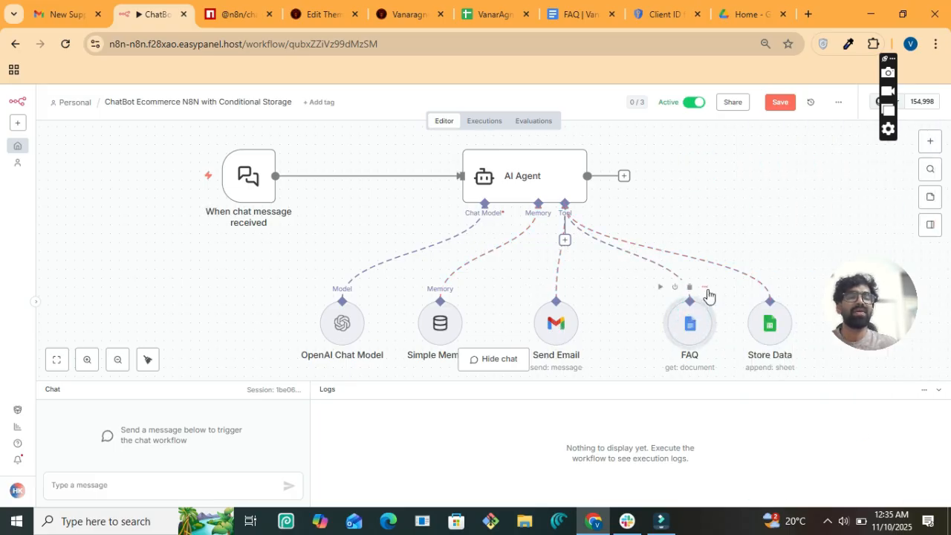
left_click(705, 287)
left_click(734, 304)
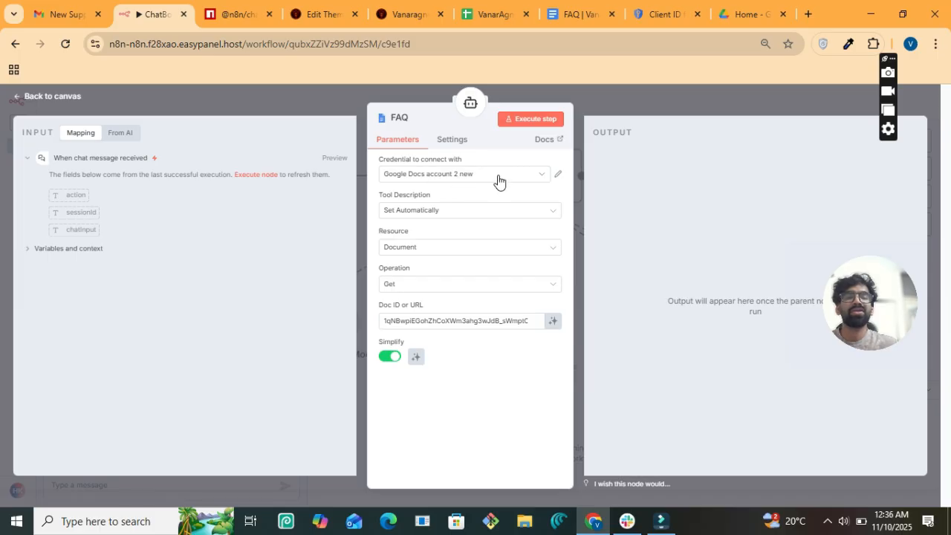
- Check the Google Docs account 2 new credential and keep the tool description set automatically
left_click(540, 177)
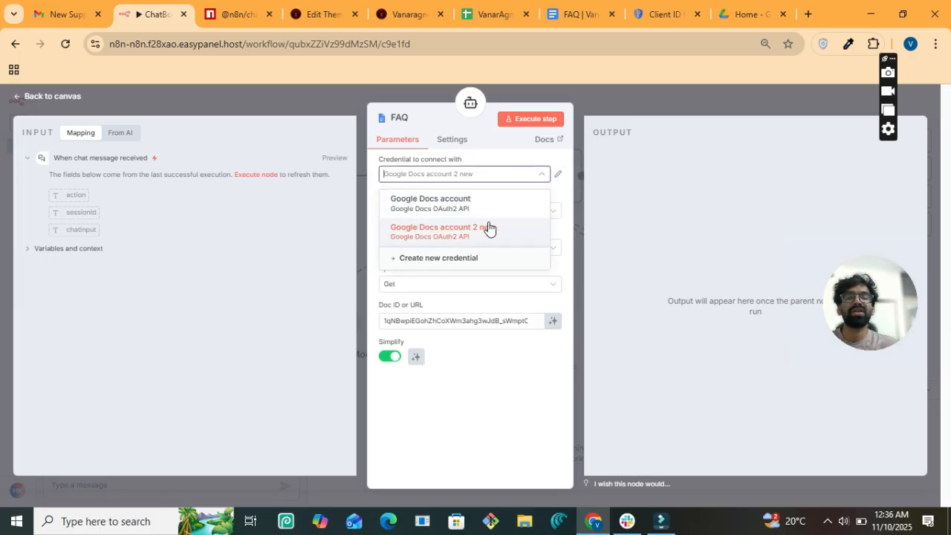
left_click(557, 176)
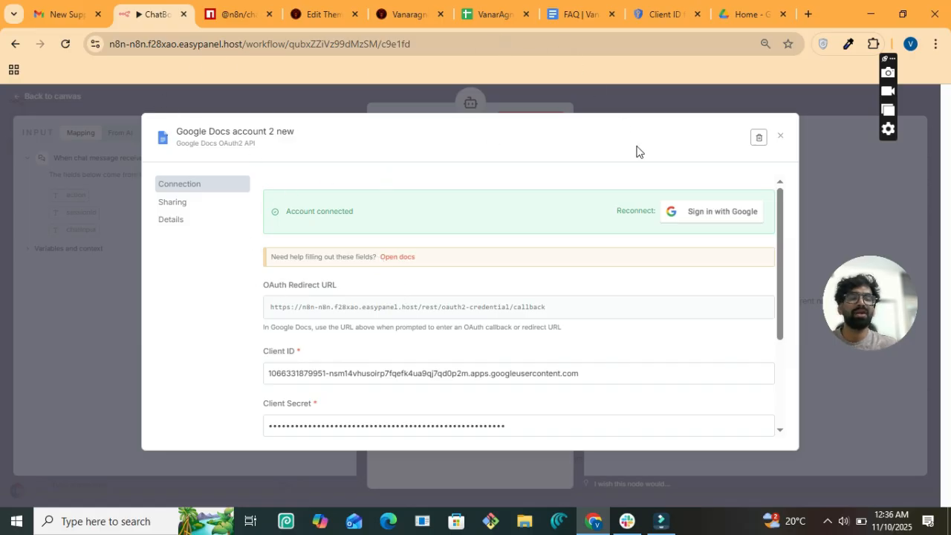
scroll(412, 317, "down", 1)
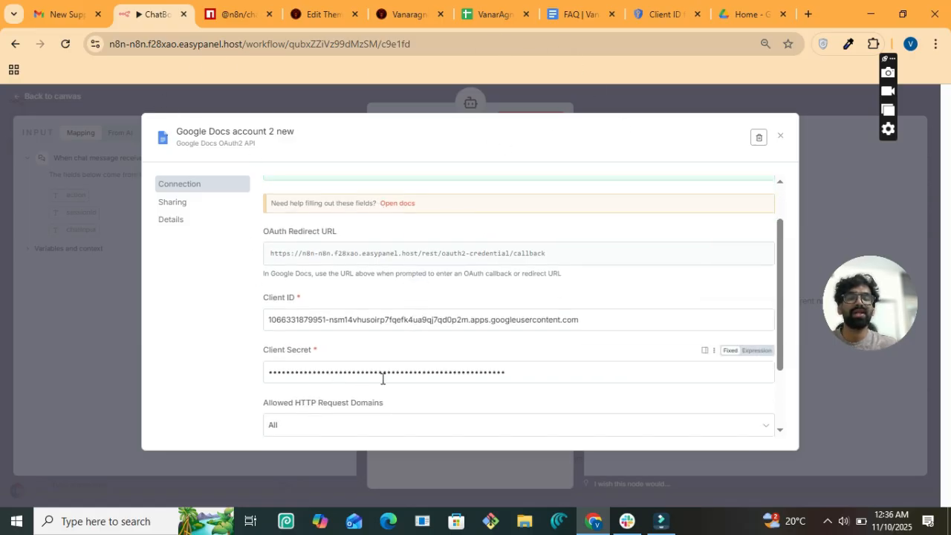
scroll(352, 317, "down", 1)
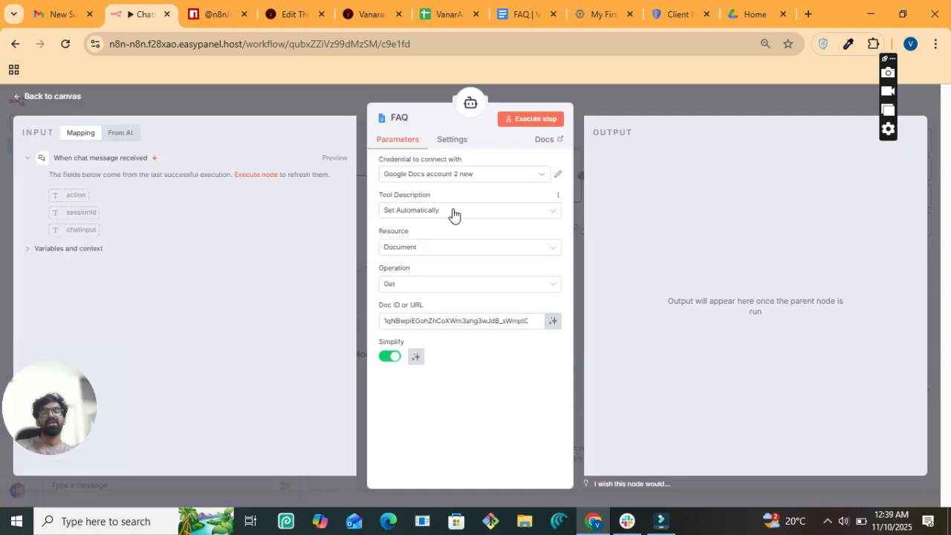
left_click(452, 211)
left_click(366, 247)
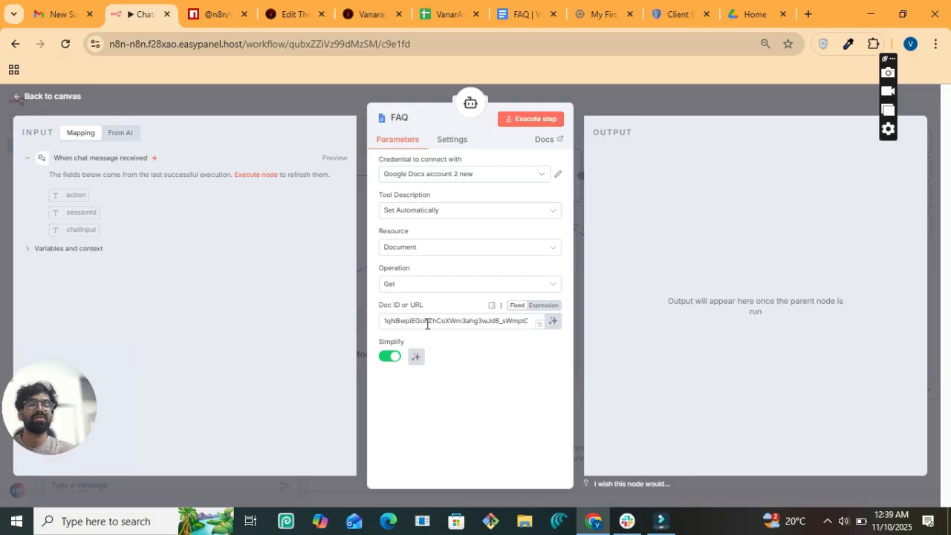
- Copy the FAQ document's ID from the Google Docs address bar and return to n8n
left_click(533, 12)
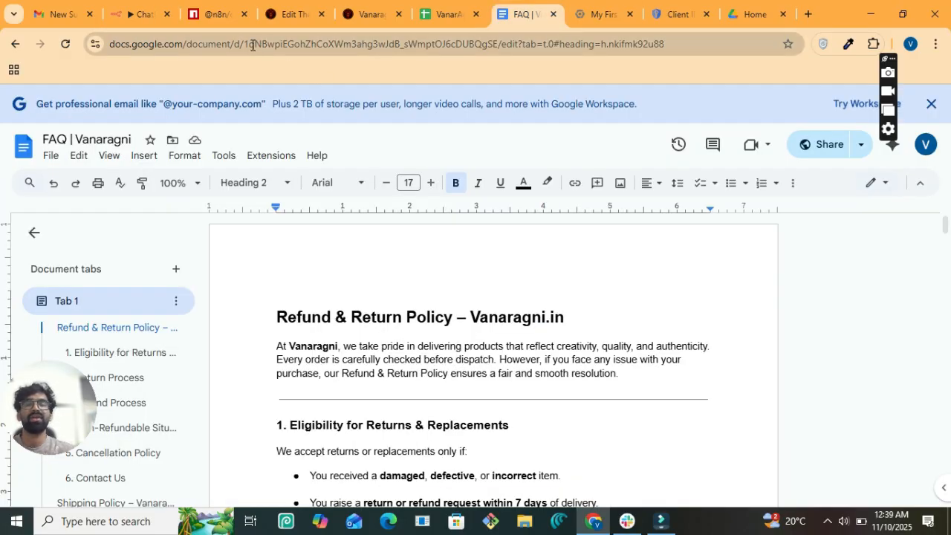
left_click_drag(246, 45, 499, 44)
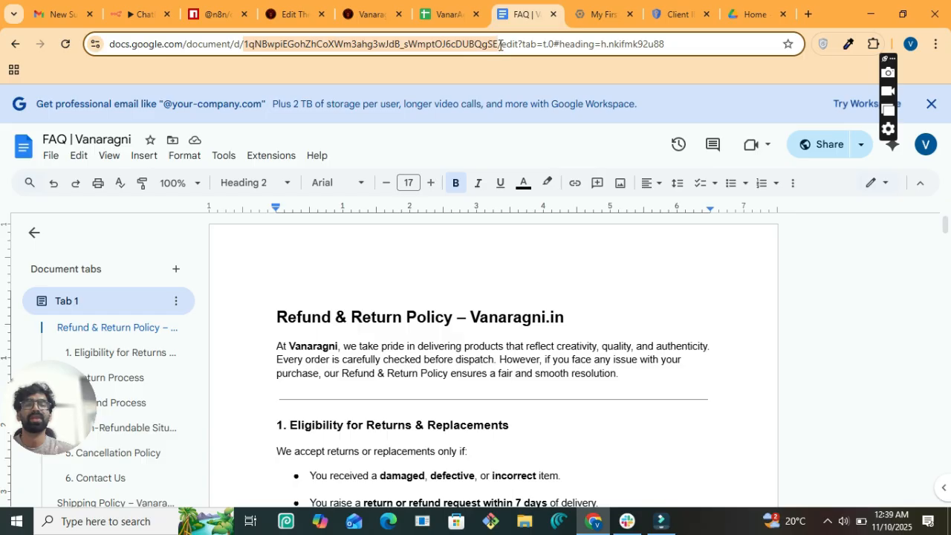
key("ctrl+c")
left_click(141, 14)
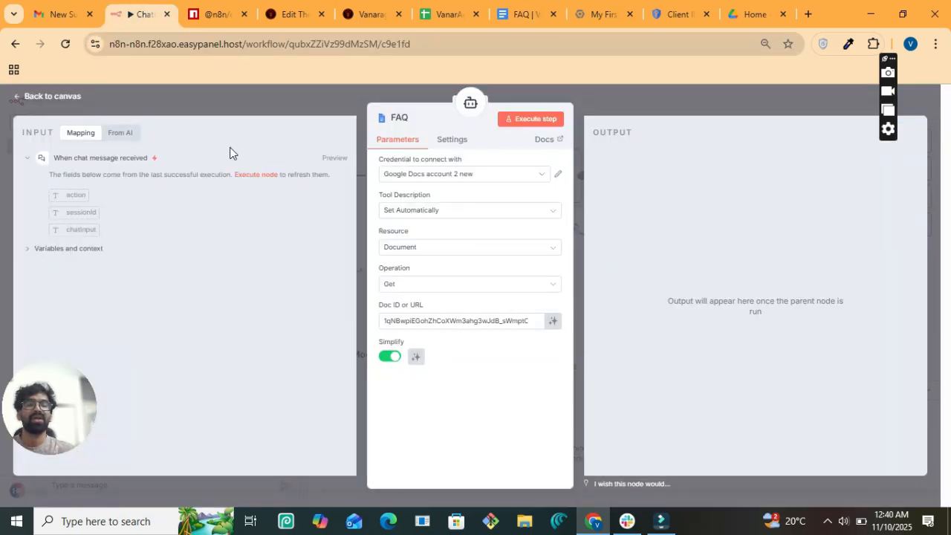
- Leave the FAQ tool editor for the workflow canvas
left_click(66, 102)
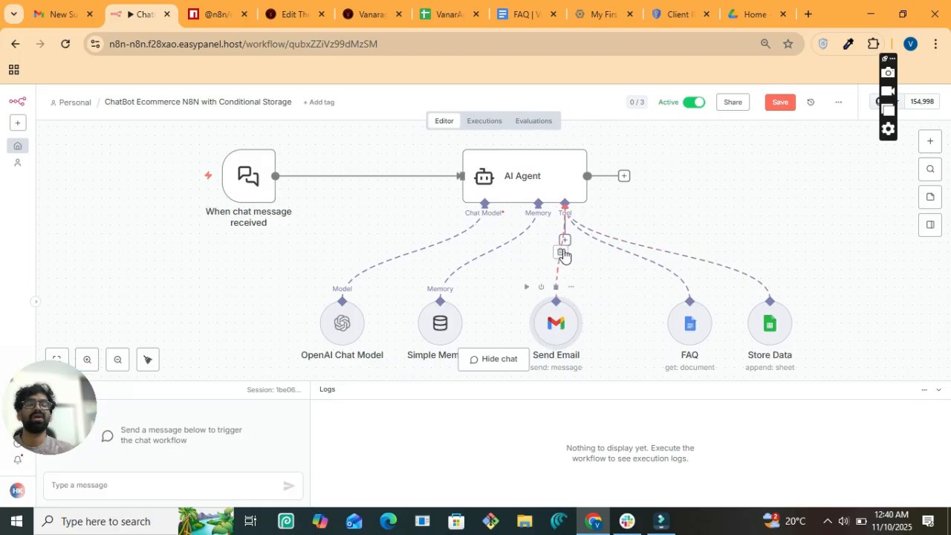
- Open the Send Email tool's settings and check its Gmail credential
right_click(570, 305)
left_click(601, 313)
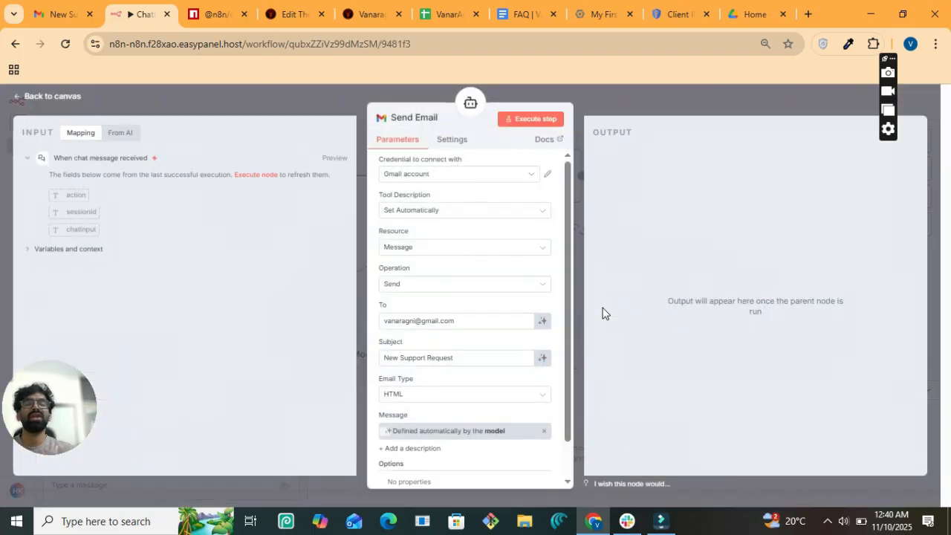
left_click(531, 179)
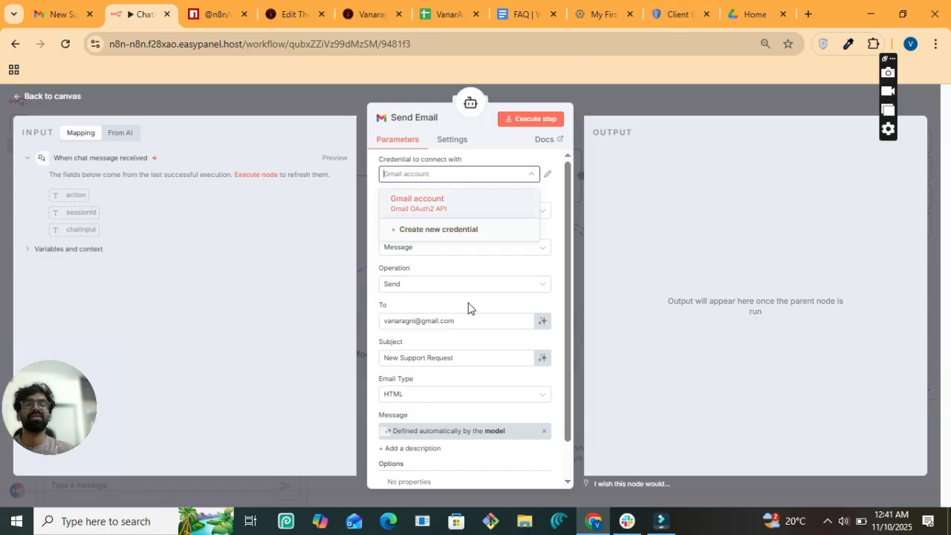
scroll(524, 312, "down", 2)
scroll(478, 287, "up", 2)
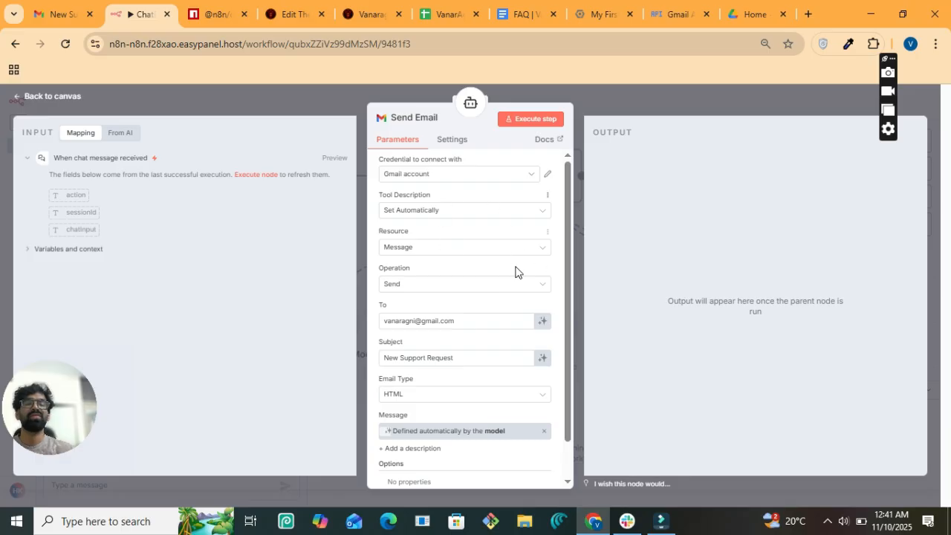
scroll(515, 269, "down", 1)
scroll(515, 269, "up", 1)
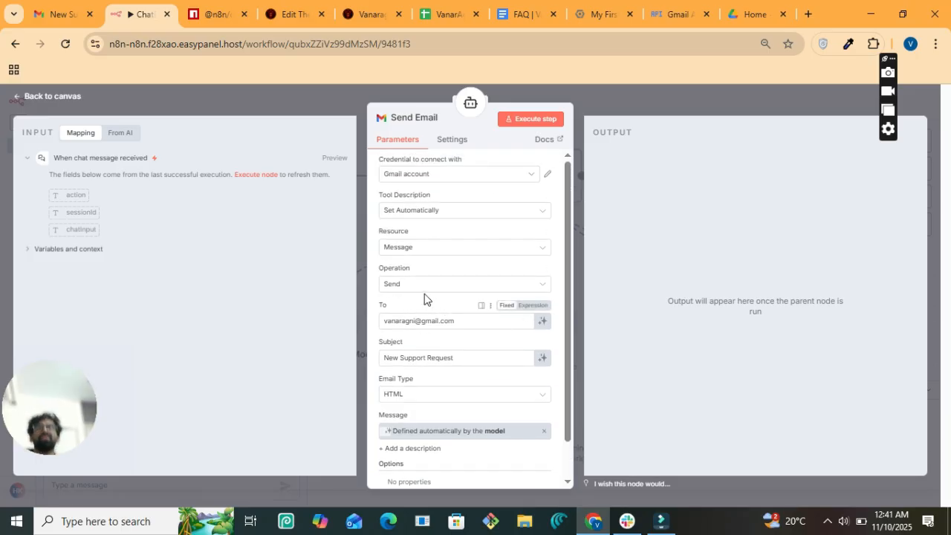
- Keep Send as the email operation
left_click(405, 286)
scroll(435, 416, "down", 1)
scroll(437, 431, "down", 1)
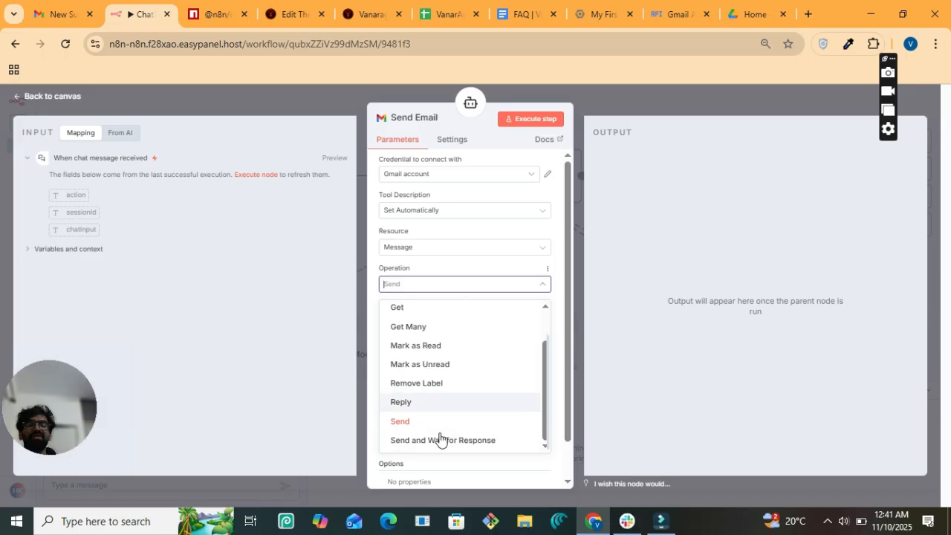
scroll(439, 439, "up", 1)
scroll(439, 439, "down", 1)
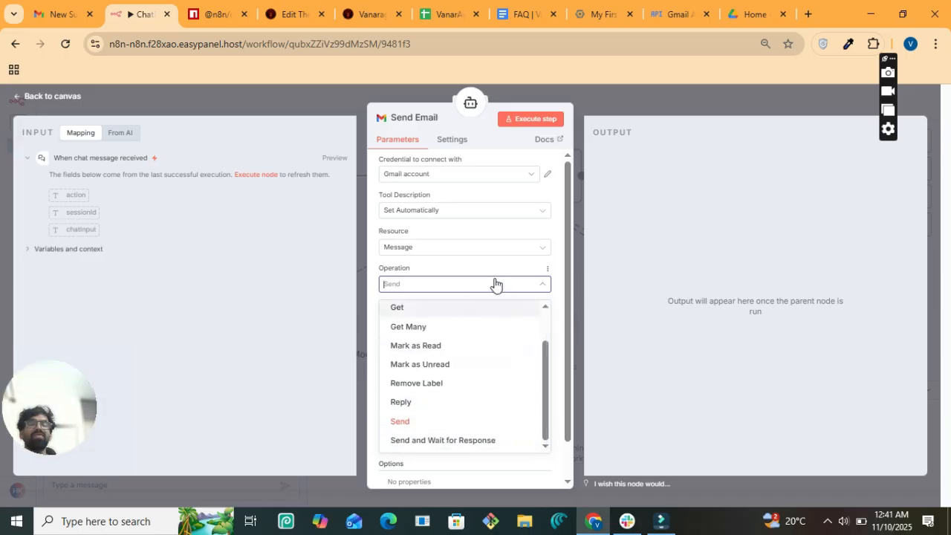
left_click(517, 269)
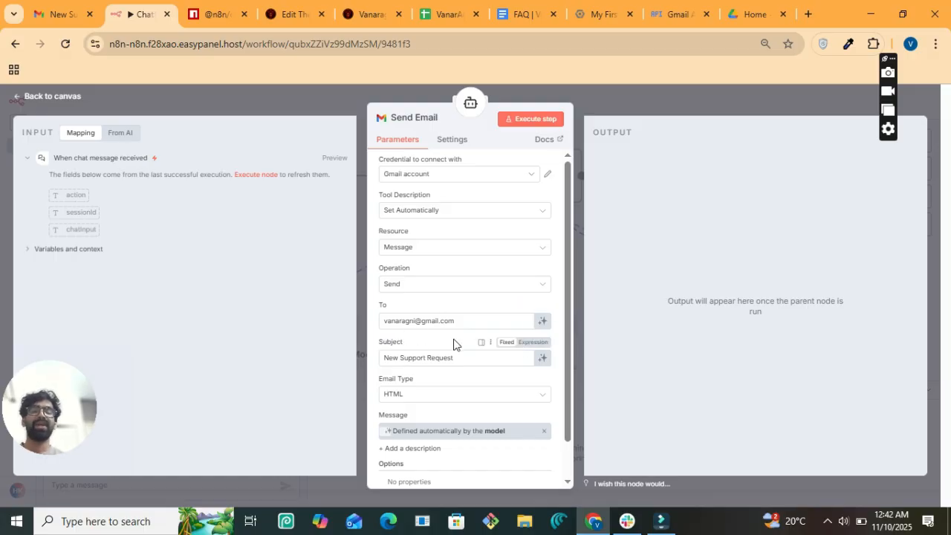
- Switch the Message field back to model-defined, then return to the canvas
scroll(419, 382, "down", 1)
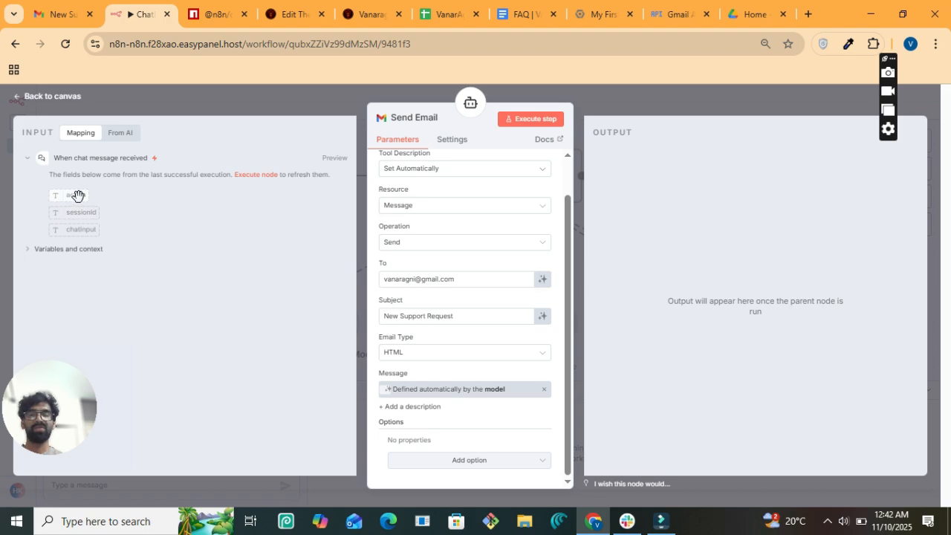
mouse_move(77, 195)
left_mouse_down()
mouse_move(232, 200)
mouse_move(468, 319)
mouse_move(81, 195)
left_mouse_up()
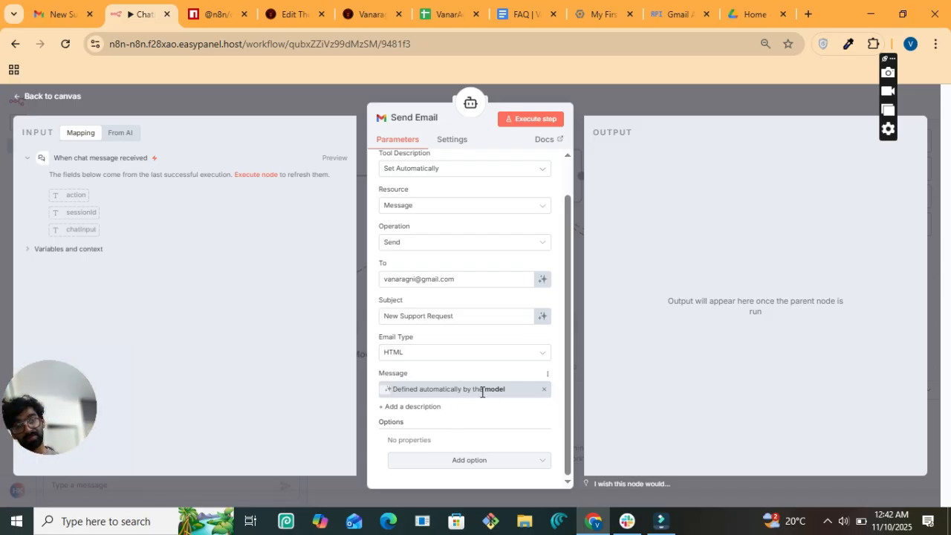
left_click(544, 390)
left_click(545, 391)
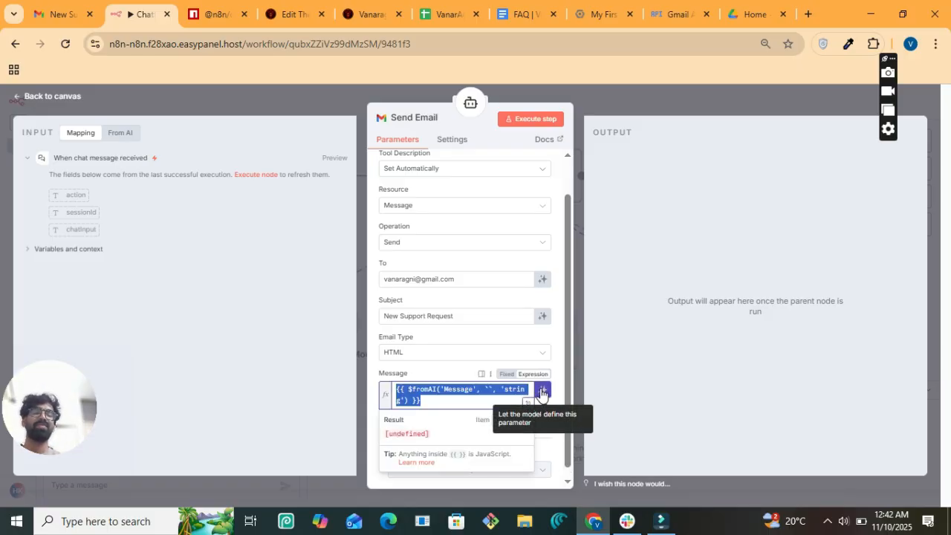
left_click(543, 391)
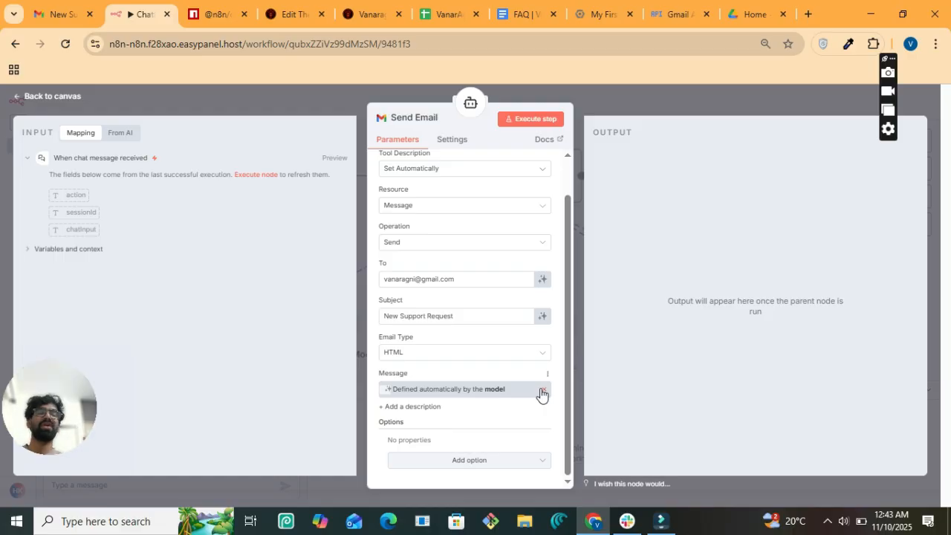
left_click(75, 101)
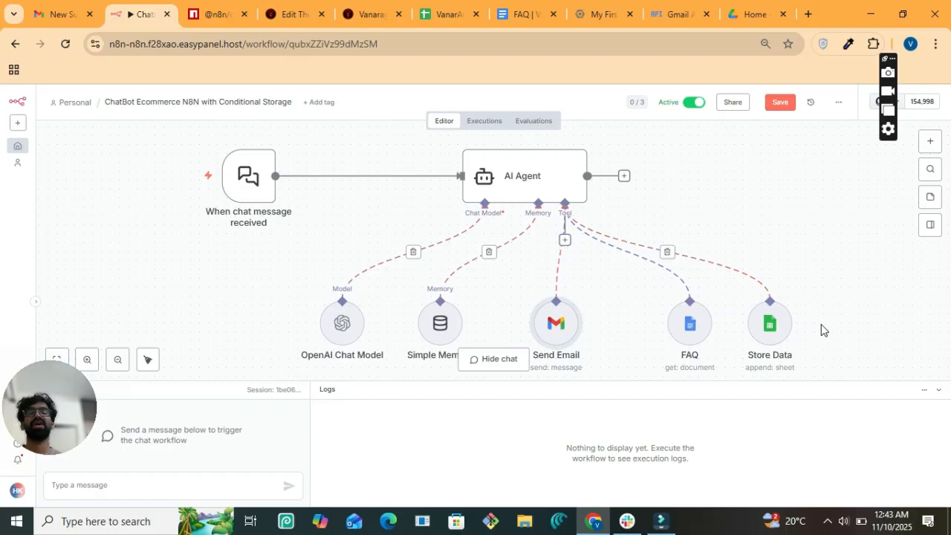
- Open the Store Data tool node's settings
left_click(777, 327)
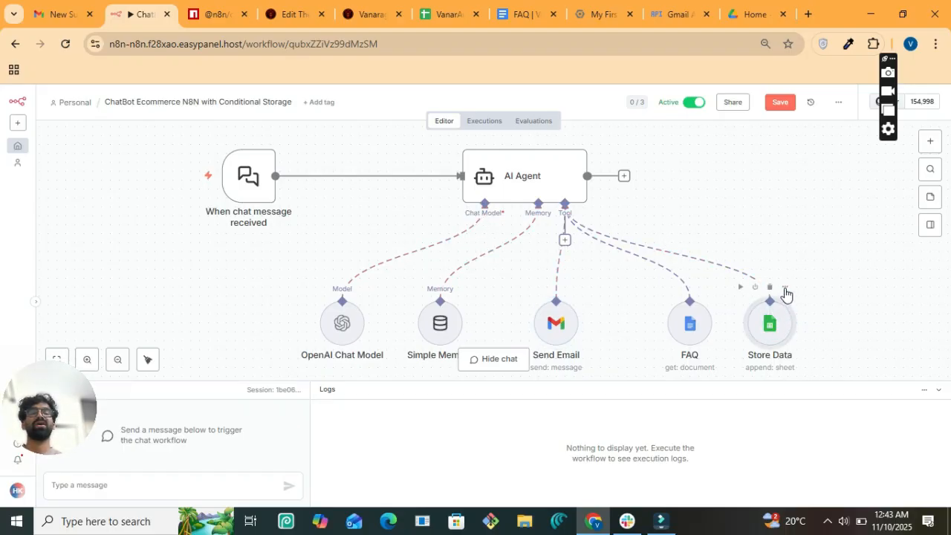
left_click(784, 288)
left_click(800, 306)
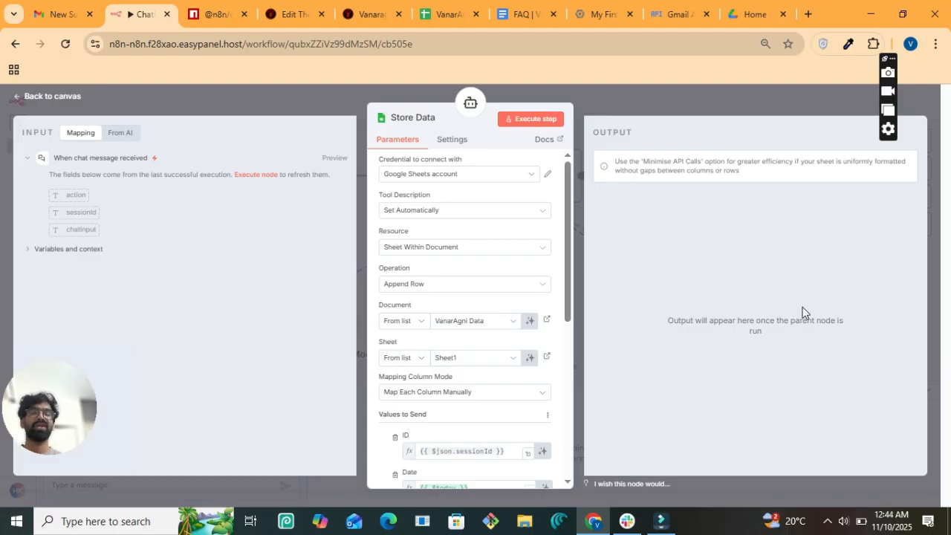
- Keep the existing Google Sheets account, automatic tool description and Sheet Within Document resource
left_click(495, 174)
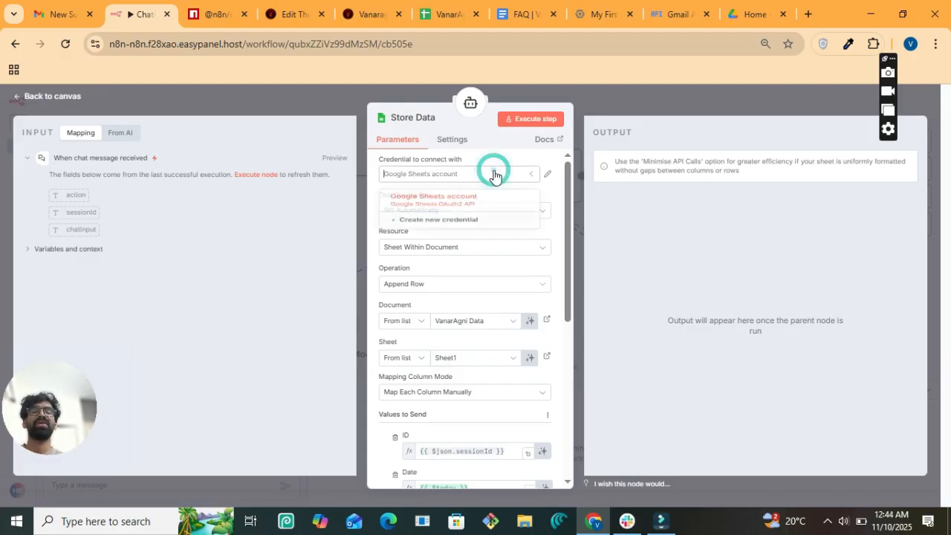
left_click(556, 206)
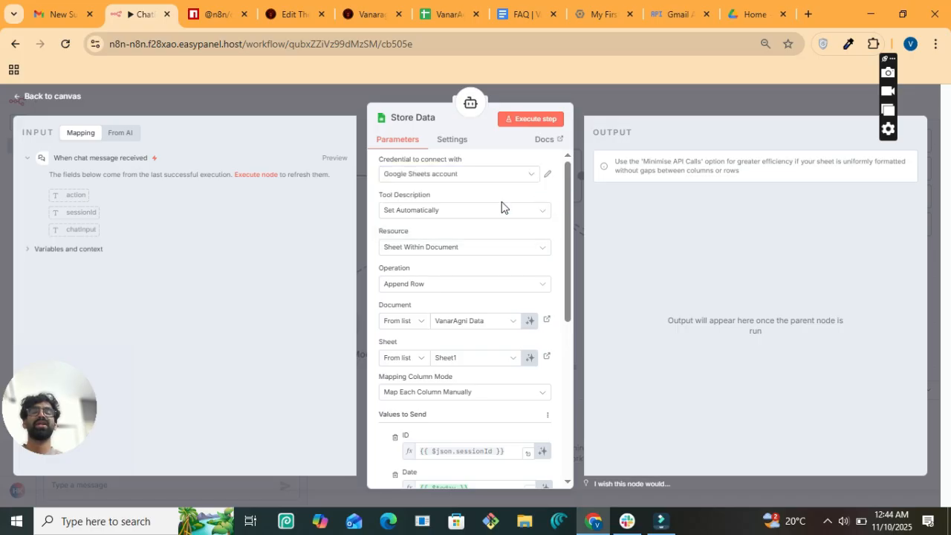
scroll(502, 298, "down", 2)
scroll(501, 297, "up", 2)
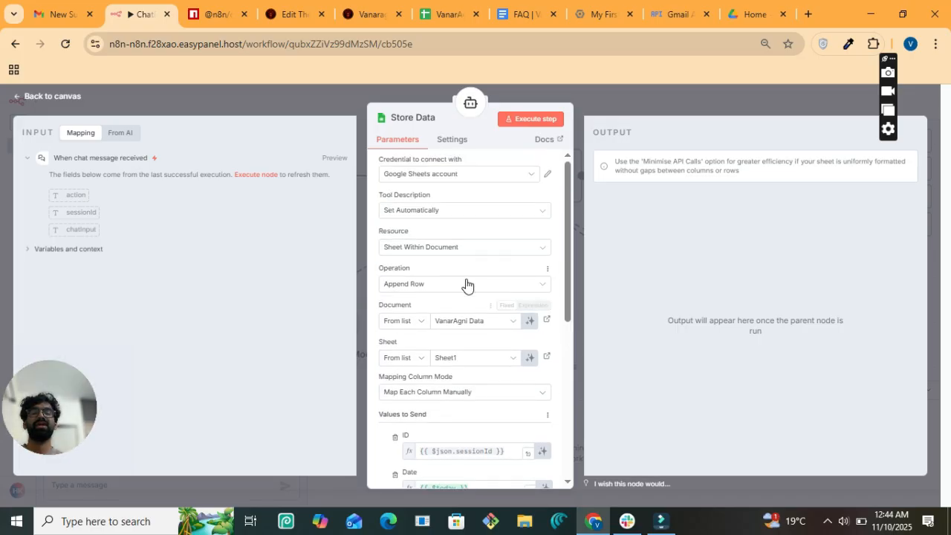
left_click(425, 214)
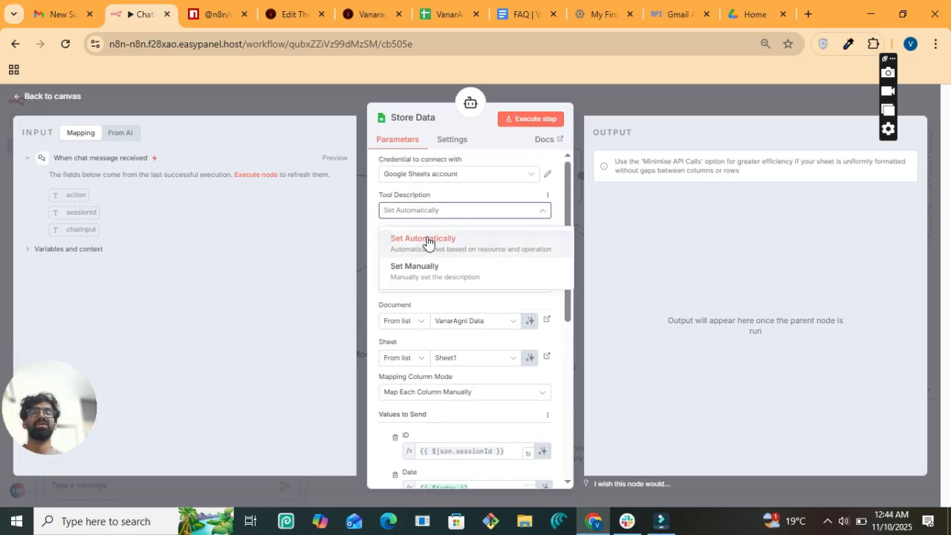
left_click(371, 238)
left_click(410, 247)
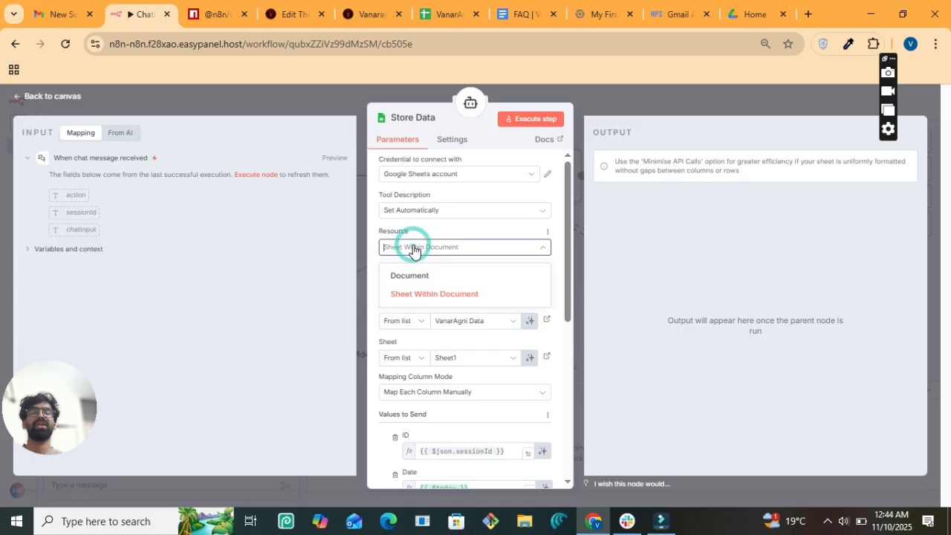
left_click(369, 270)
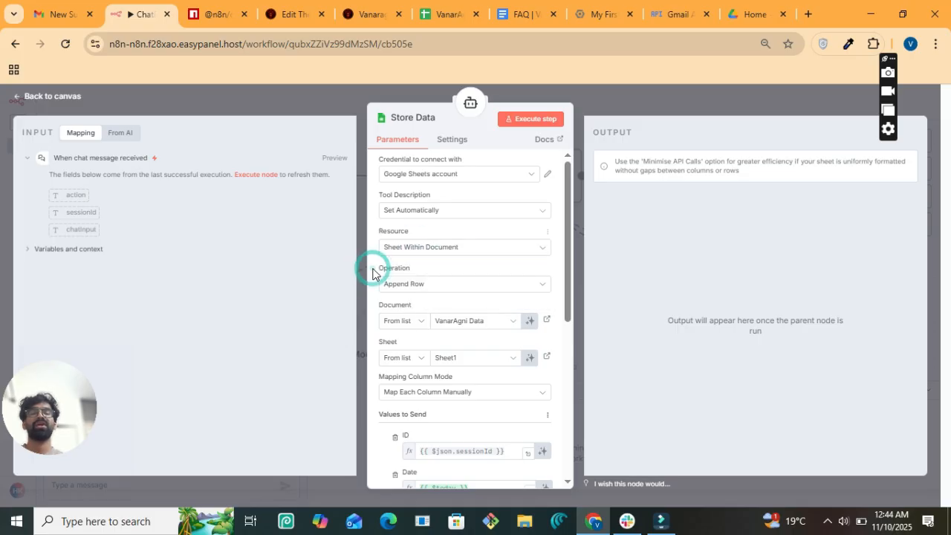
- Keep Append Row as the operation with VanarAgni Data as the target spreadsheet
left_click(419, 292)
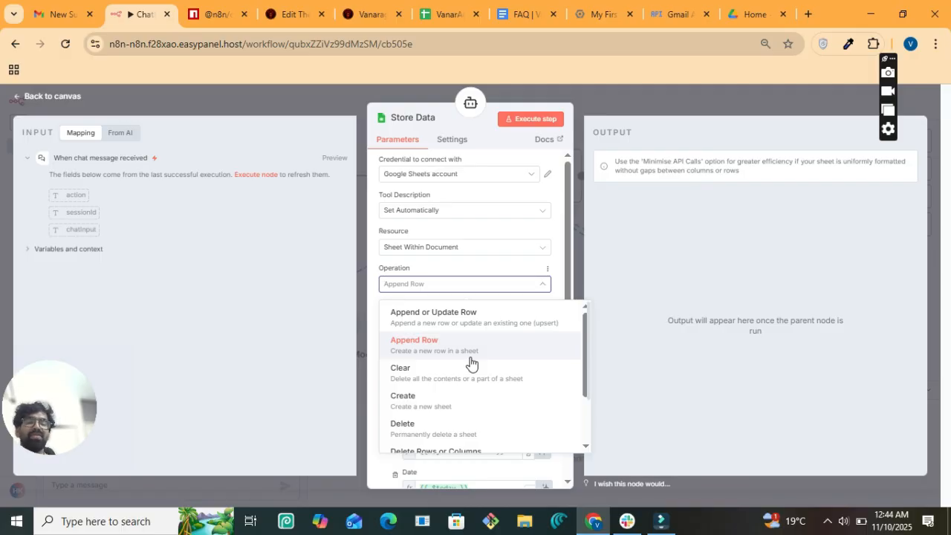
left_click(366, 337)
scroll(434, 347, "down", 1)
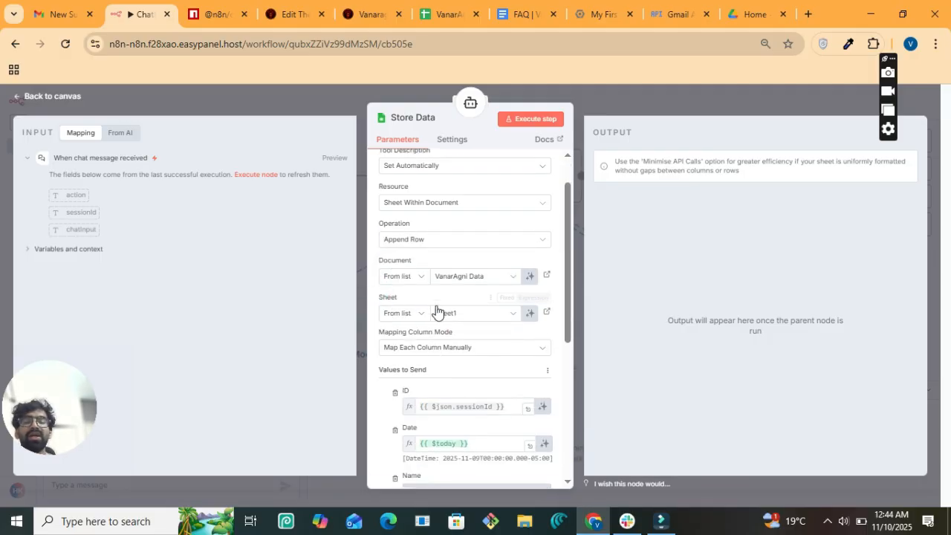
left_click(456, 284)
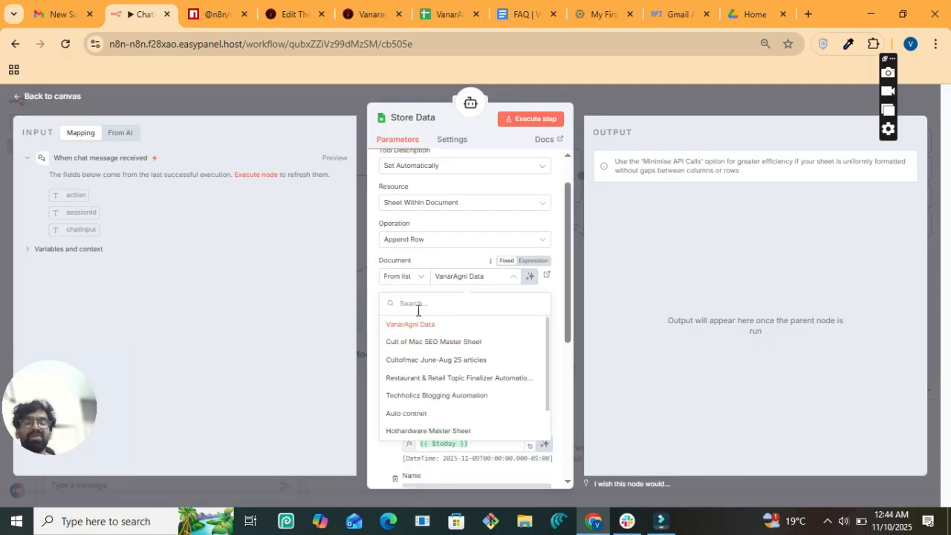
left_click(461, 264)
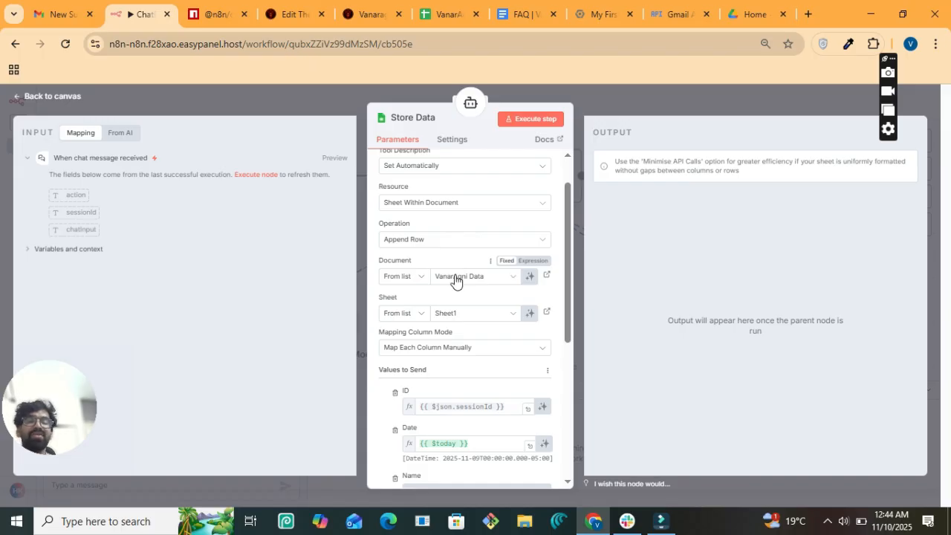
- Review the mapped columns, set Name back to model-filled, and return to the canvas
scroll(448, 318, "down", 3)
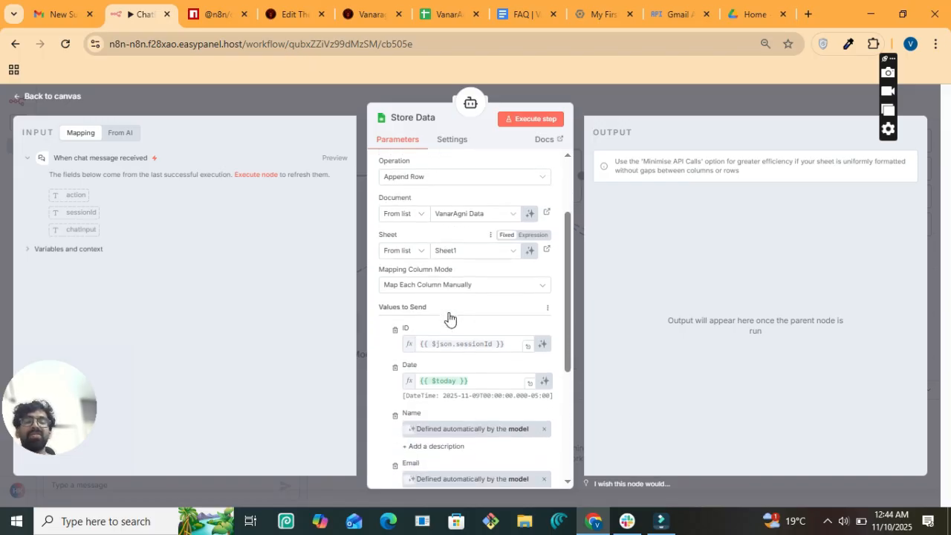
scroll(448, 311, "down", 1)
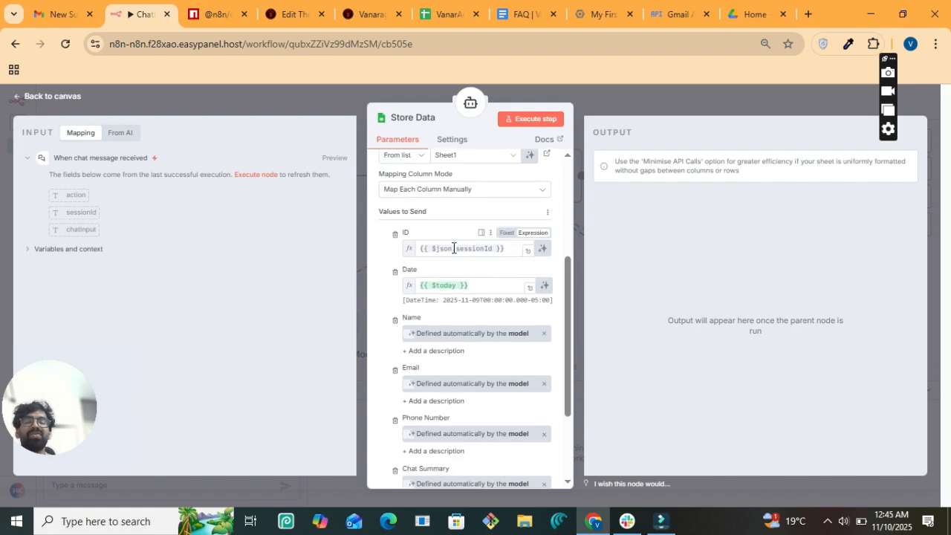
scroll(468, 256, "down", 1)
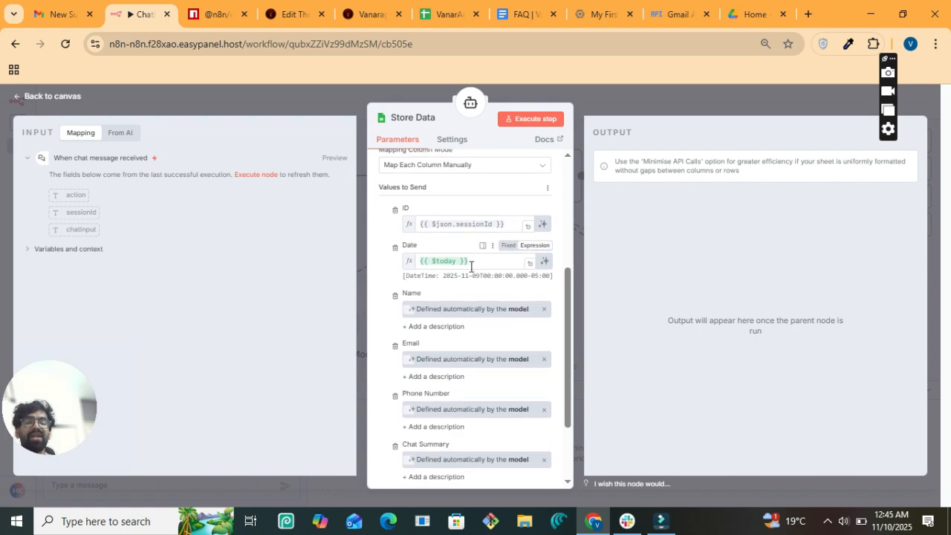
scroll(471, 265, "down", 2)
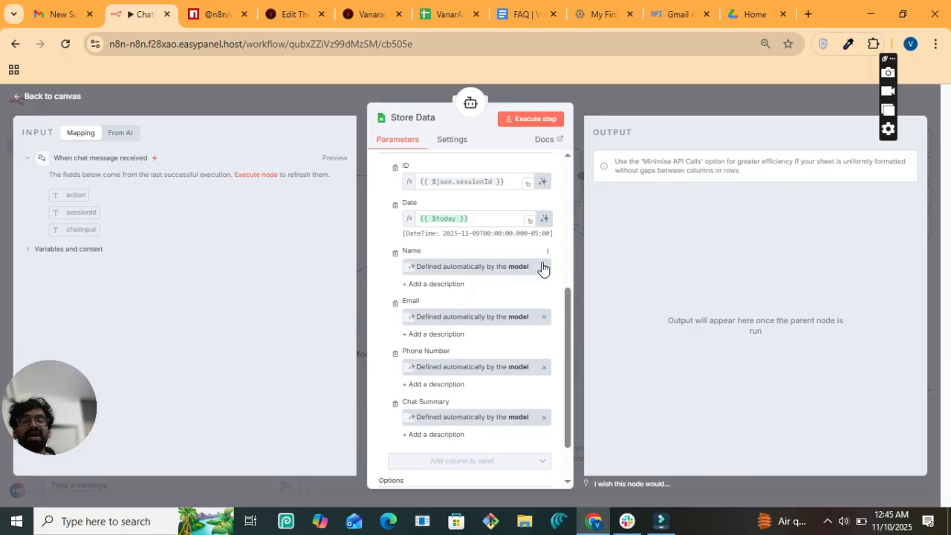
left_click(544, 269)
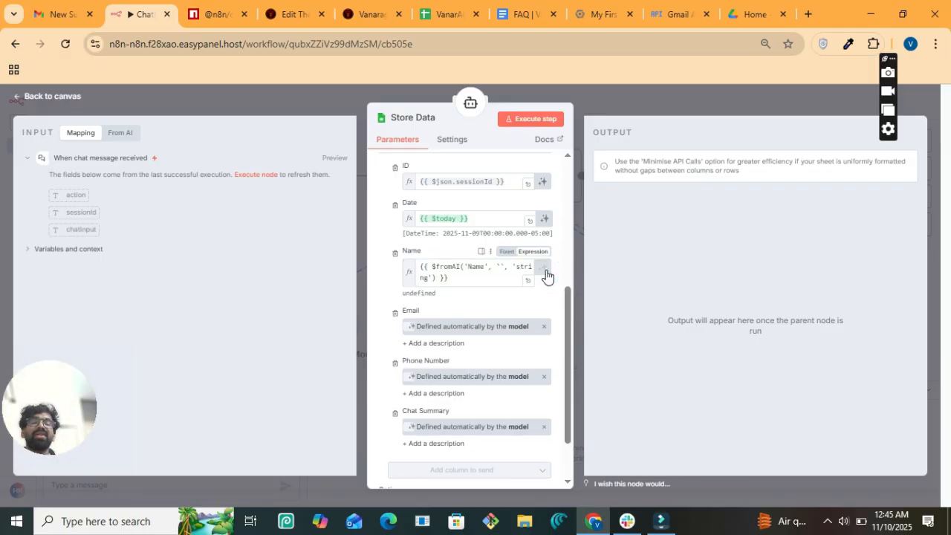
left_click(546, 272)
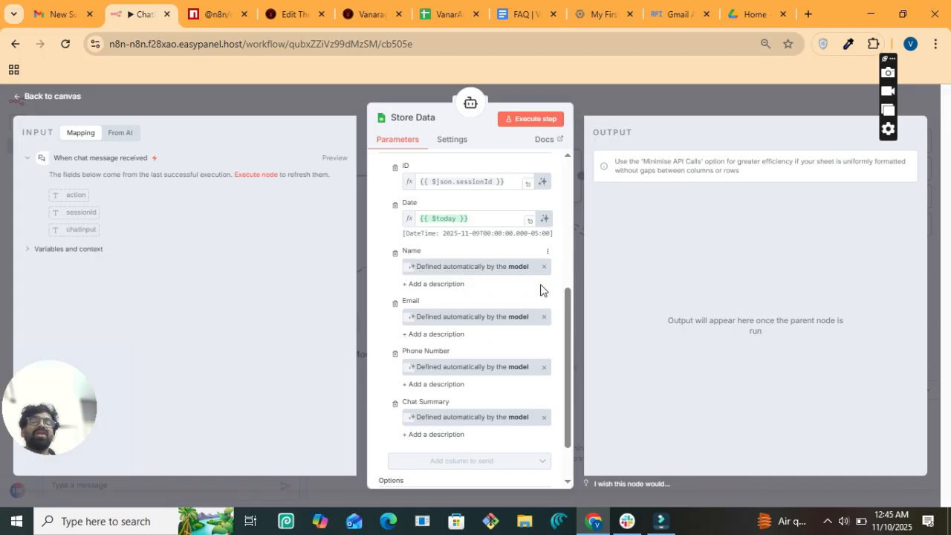
scroll(544, 346, "down", 2)
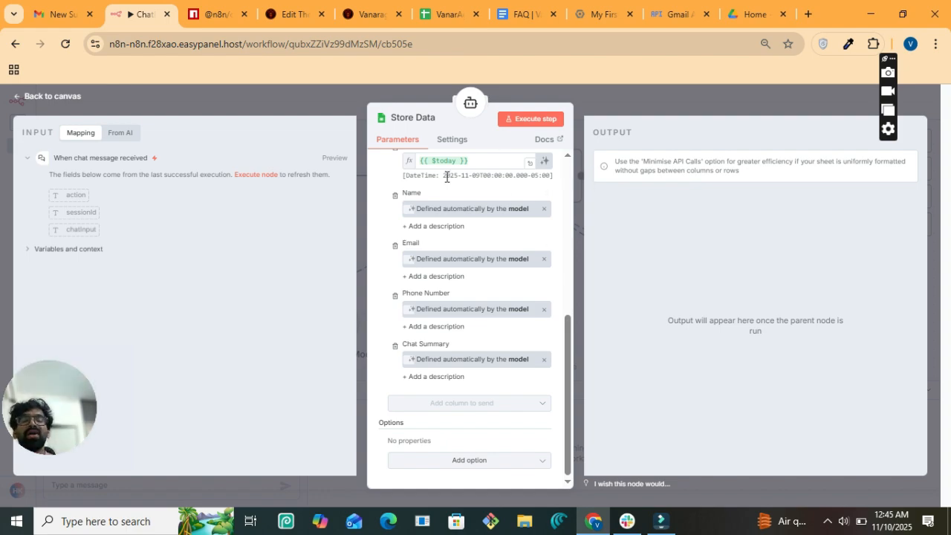
scroll(505, 271, "up", 2)
scroll(505, 271, "up", 3)
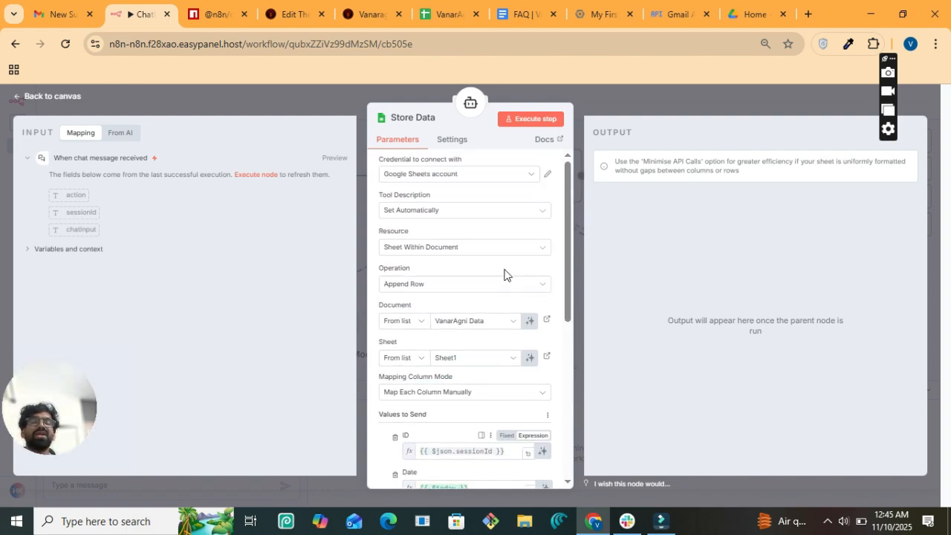
left_click(69, 101)
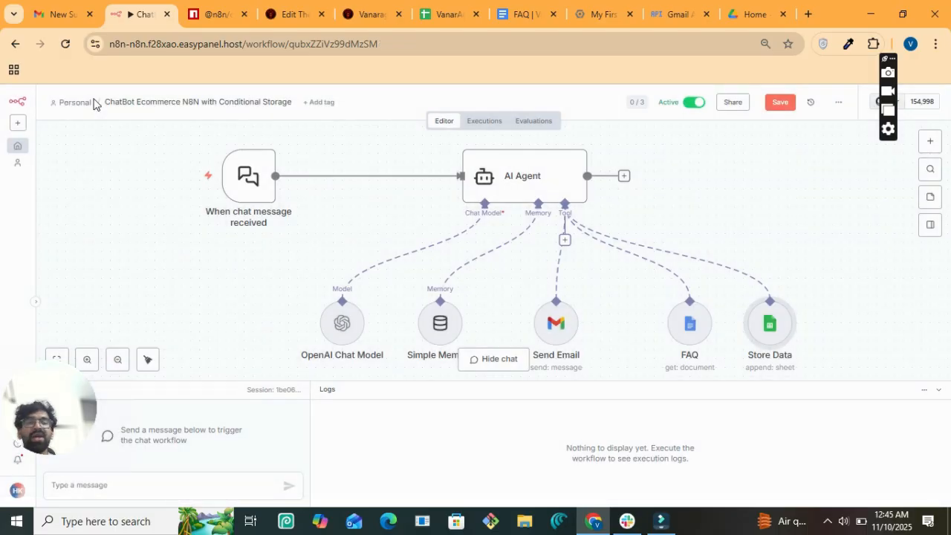